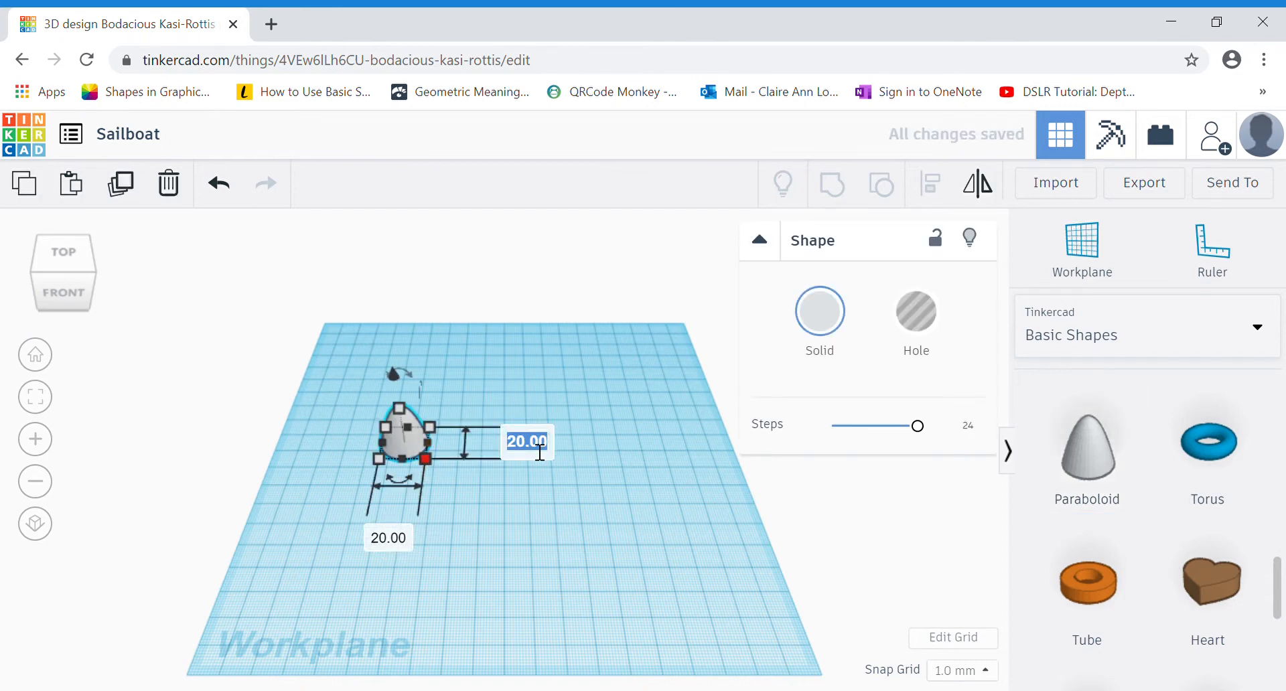
- Resize the paraboloid's base to 60 mm long by 30 mm wide
type("30")
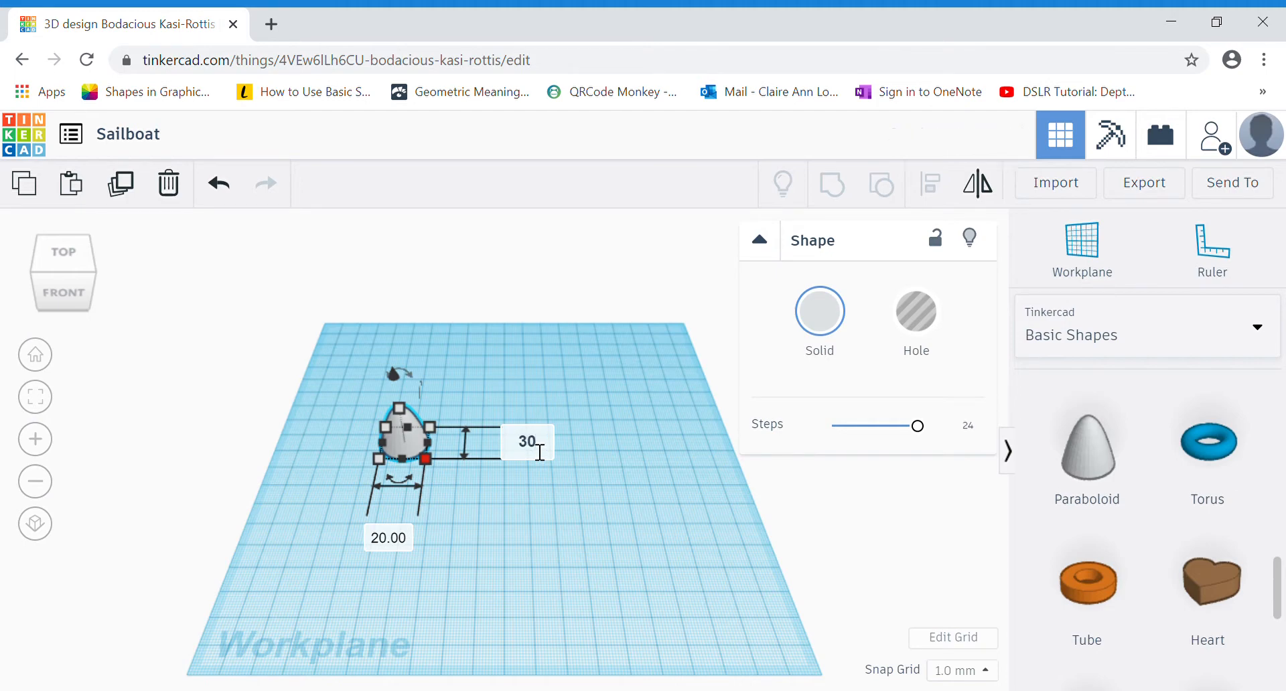
key("Return")
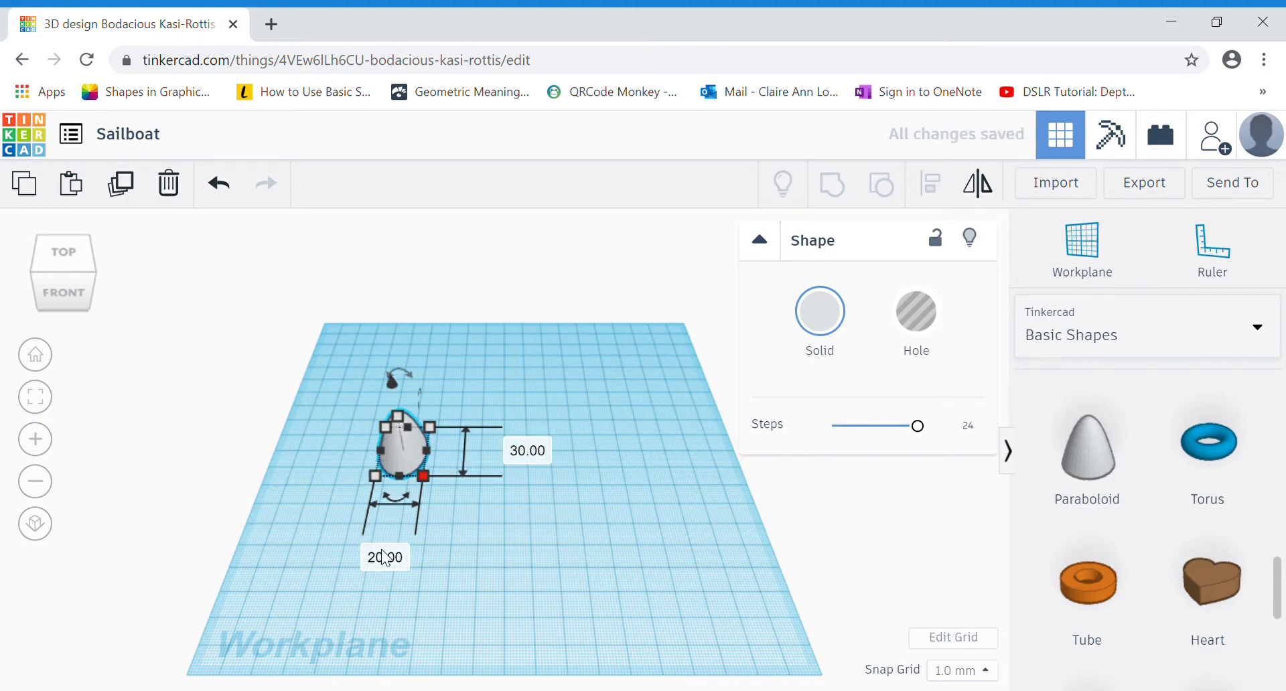
left_click(395, 569)
type("60")
key("Return")
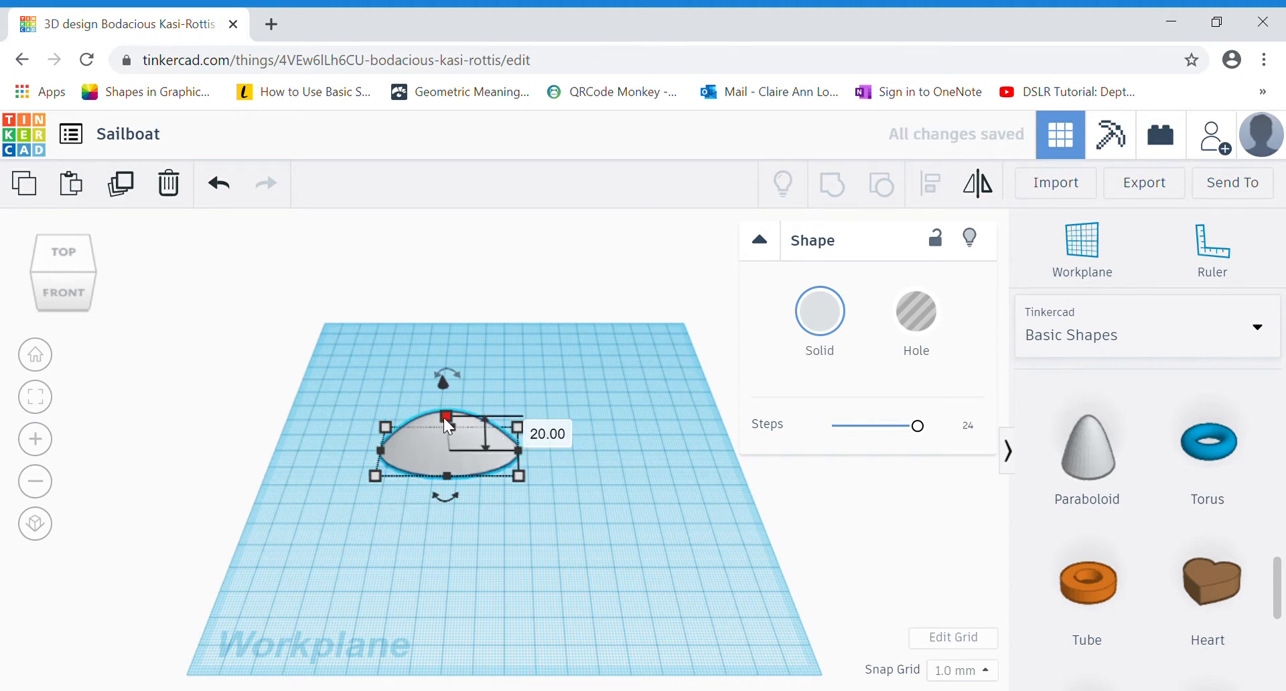
left_click(561, 497)
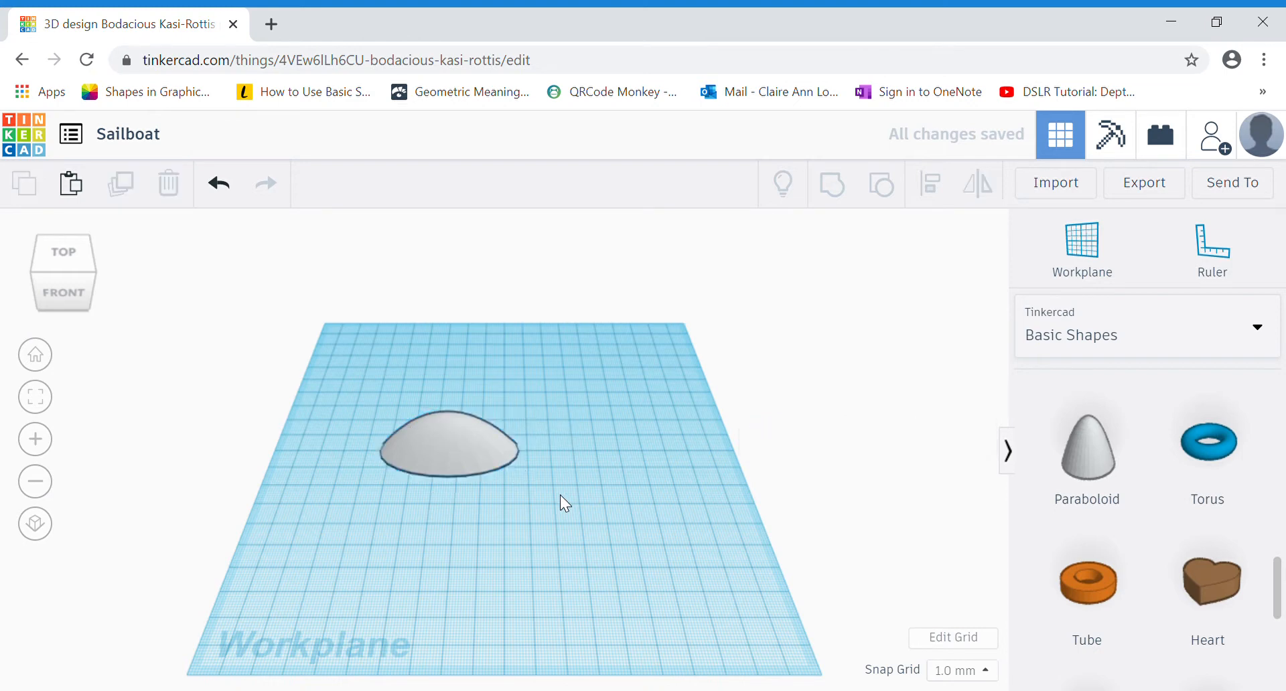
- Mirror the paraboloid vertically so its flat face points upward like a boat hull
left_click(462, 454)
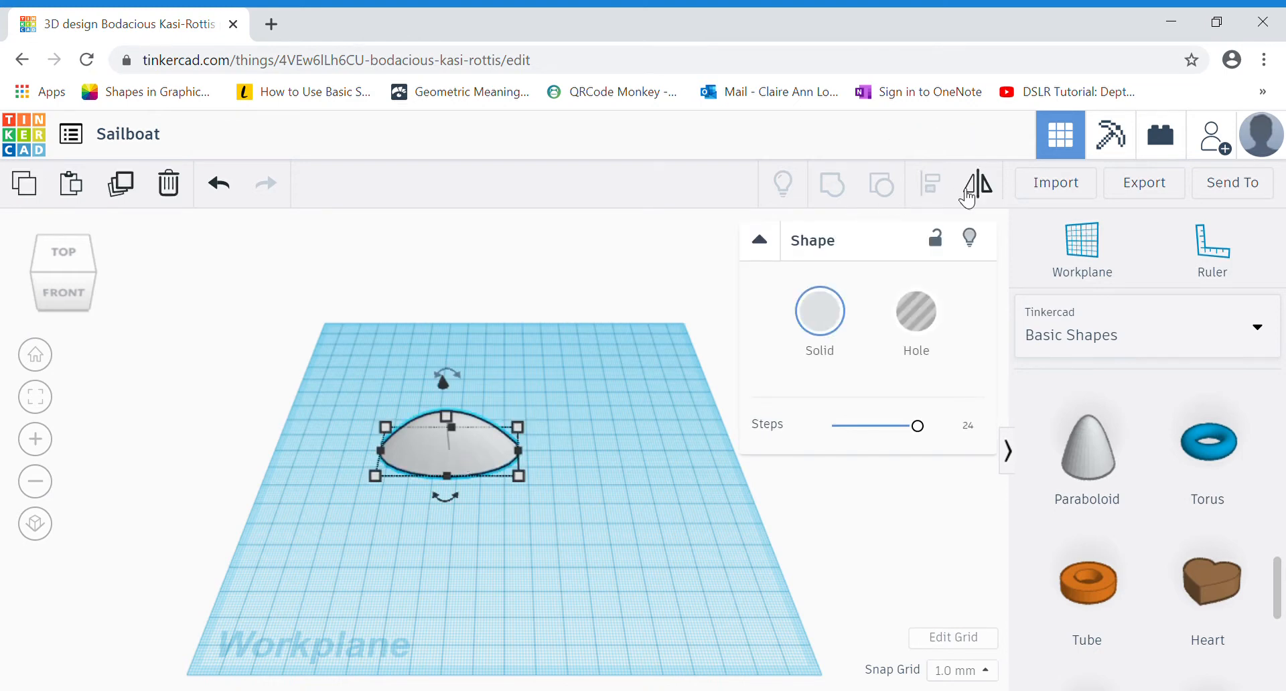
left_click(974, 191)
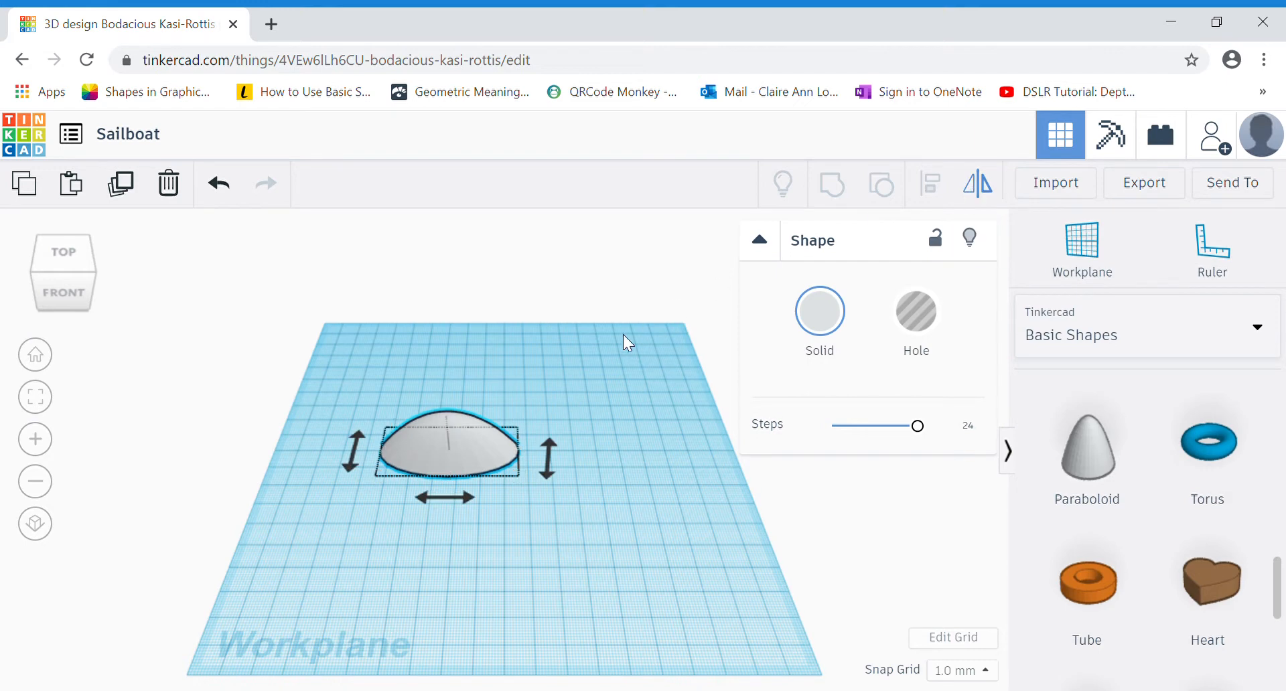
left_click(548, 455)
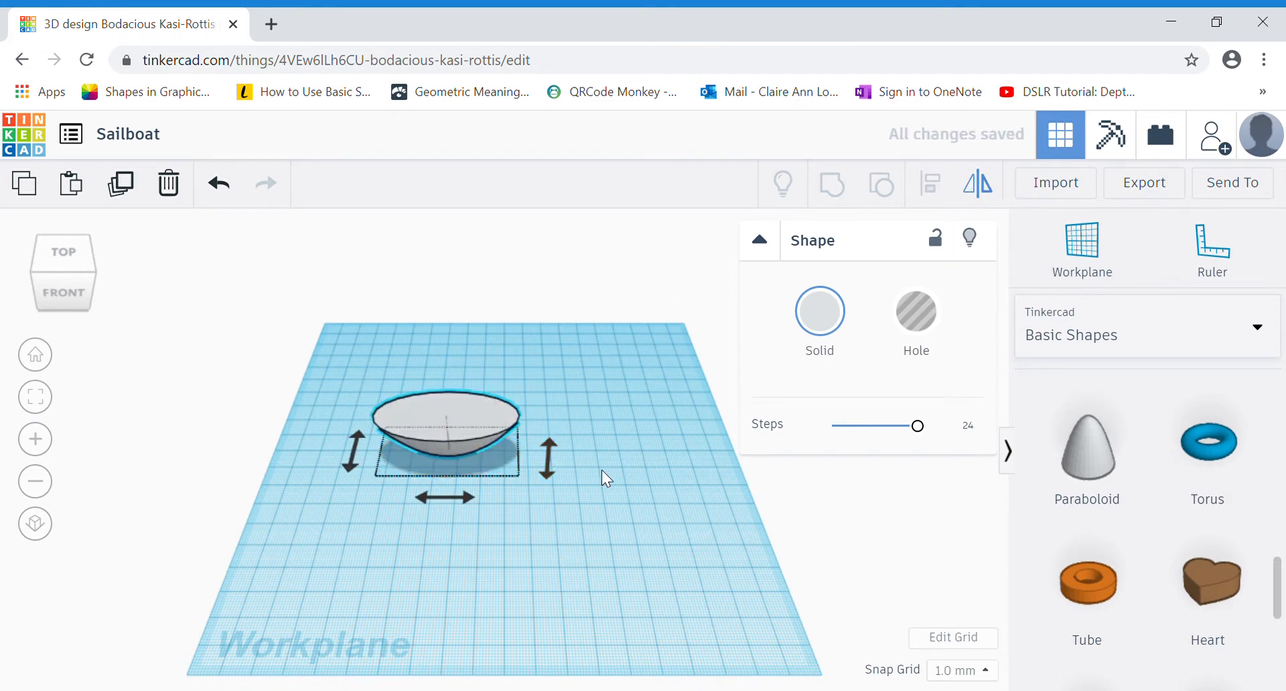
- Place a hole box on the workplane beside the hull and size its base 60 mm long by 30 mm wide
right_click_drag(602, 468, 602, 436)
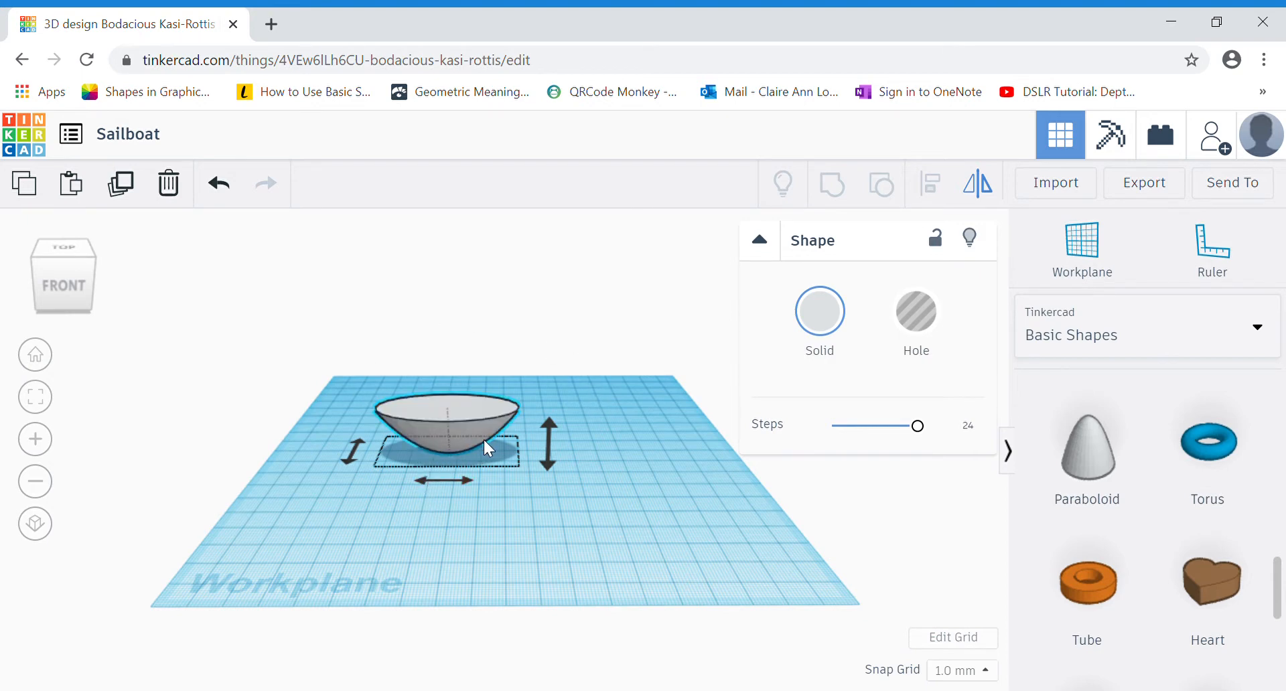
scroll(1152, 540, "up", 15)
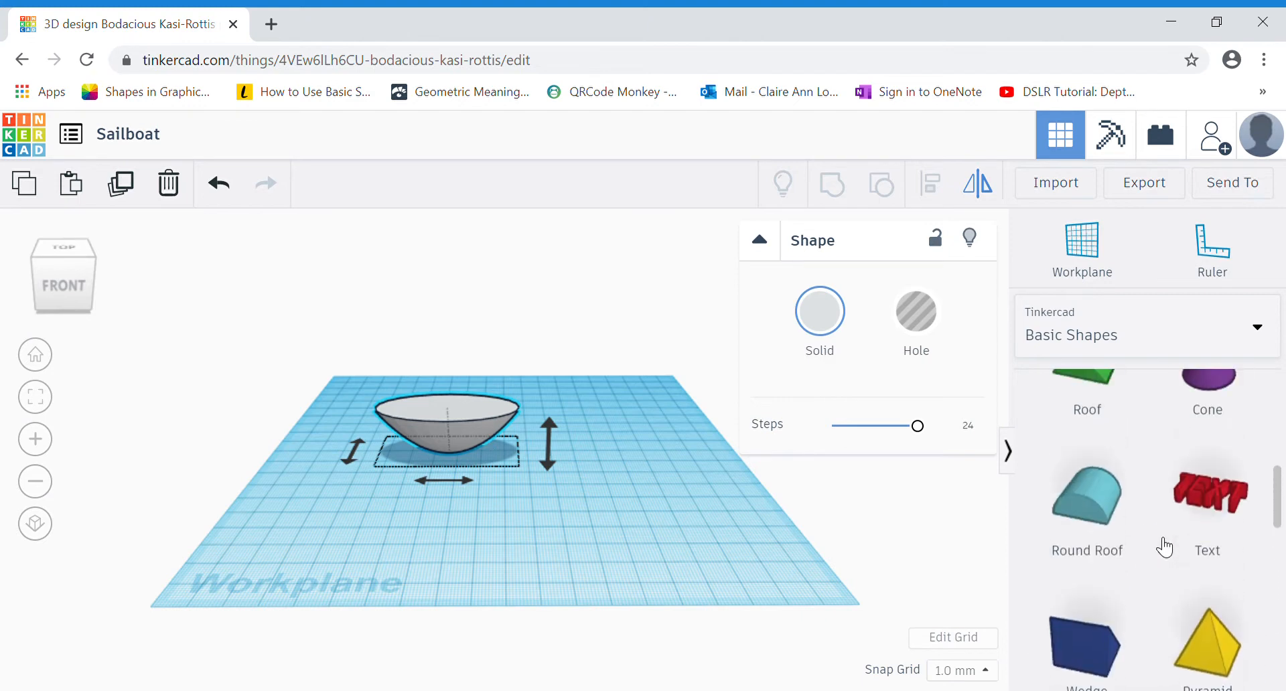
scroll(1166, 547, "down", 1)
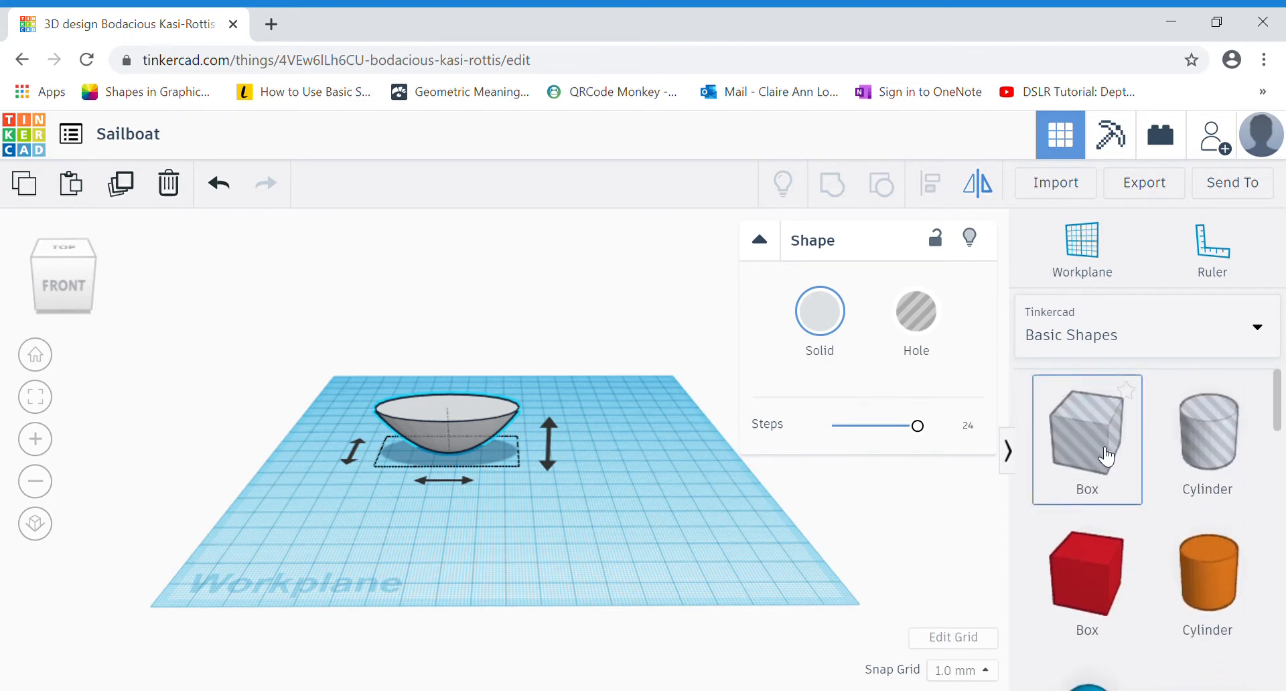
left_click_drag(1106, 458, 597, 482)
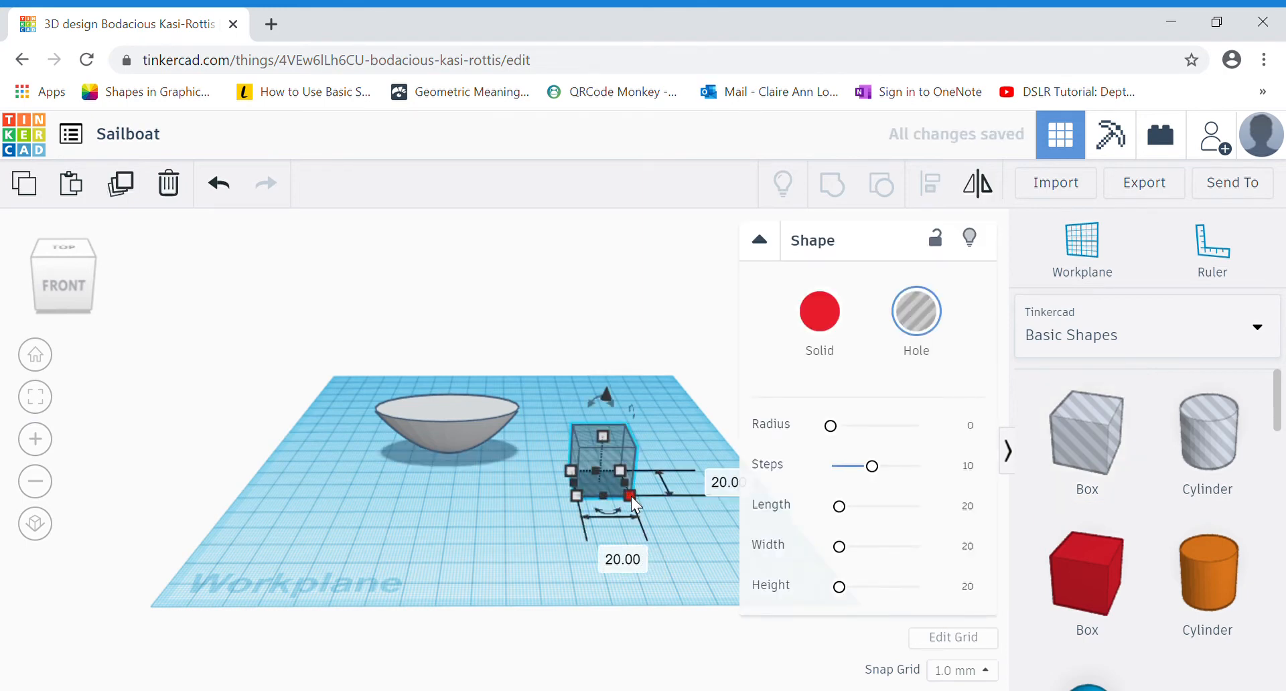
left_click(726, 486)
type("30")
key("Return")
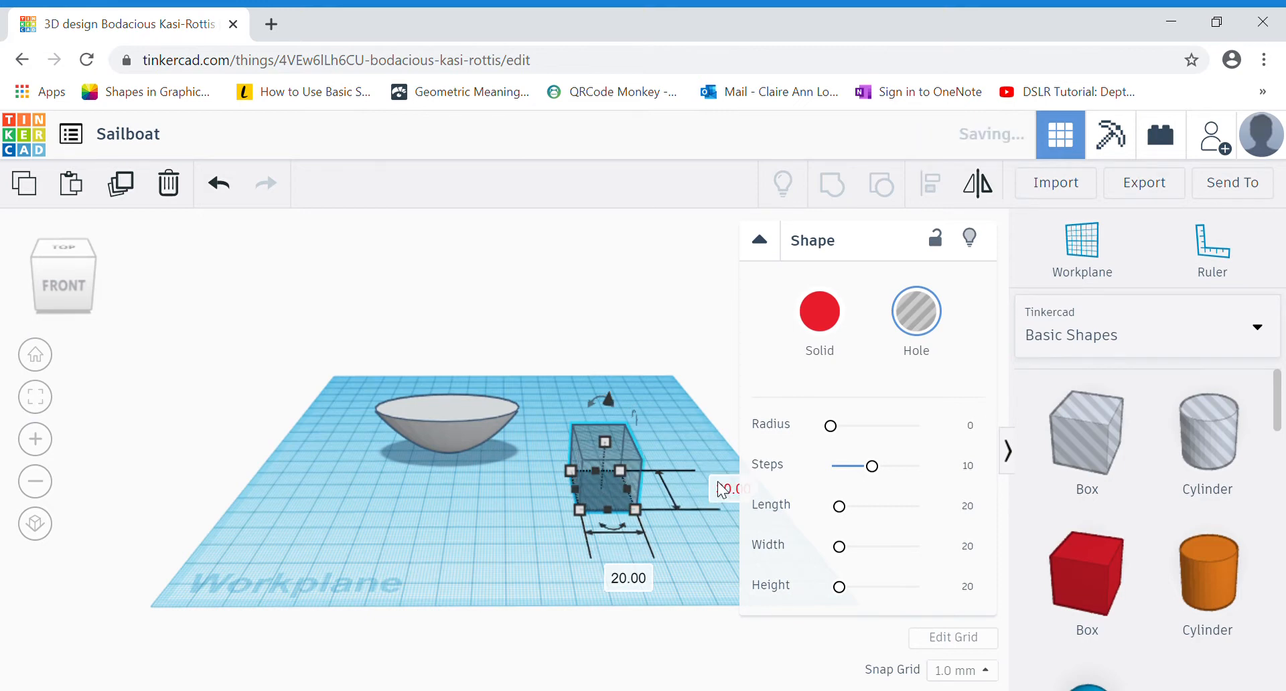
left_click(623, 580)
type("60")
key("Return")
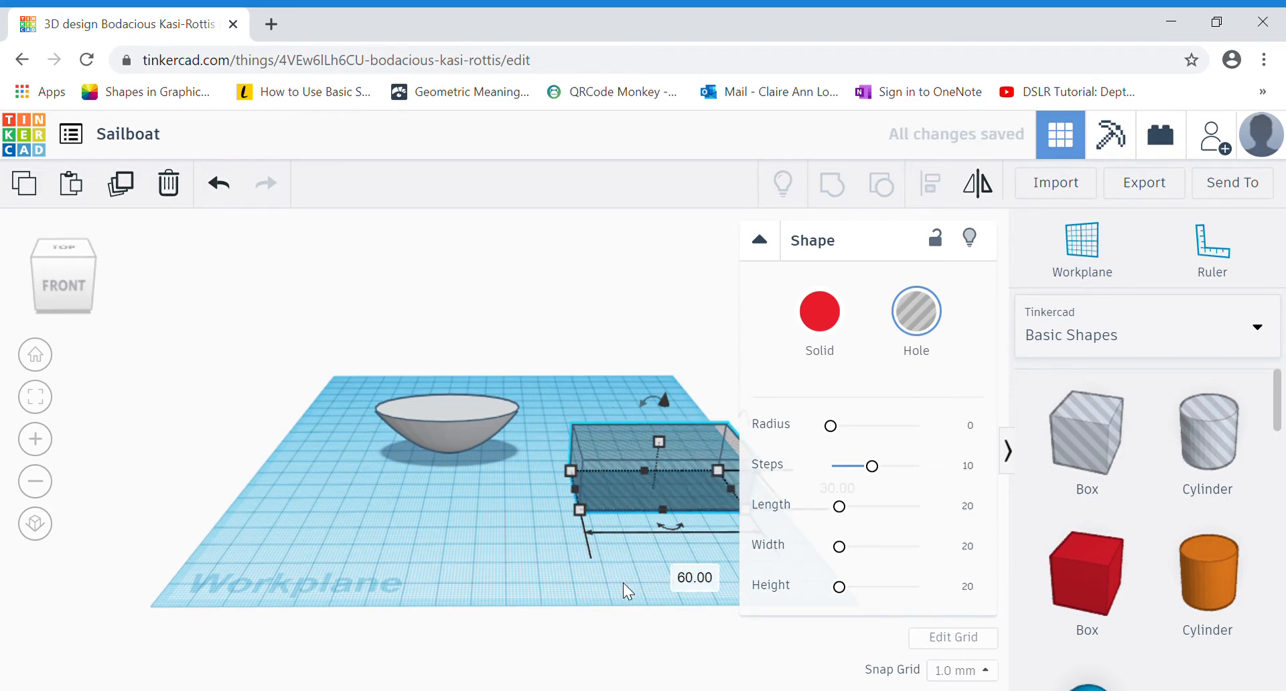
- Set the hole box's height to 5 mm
left_click(658, 441)
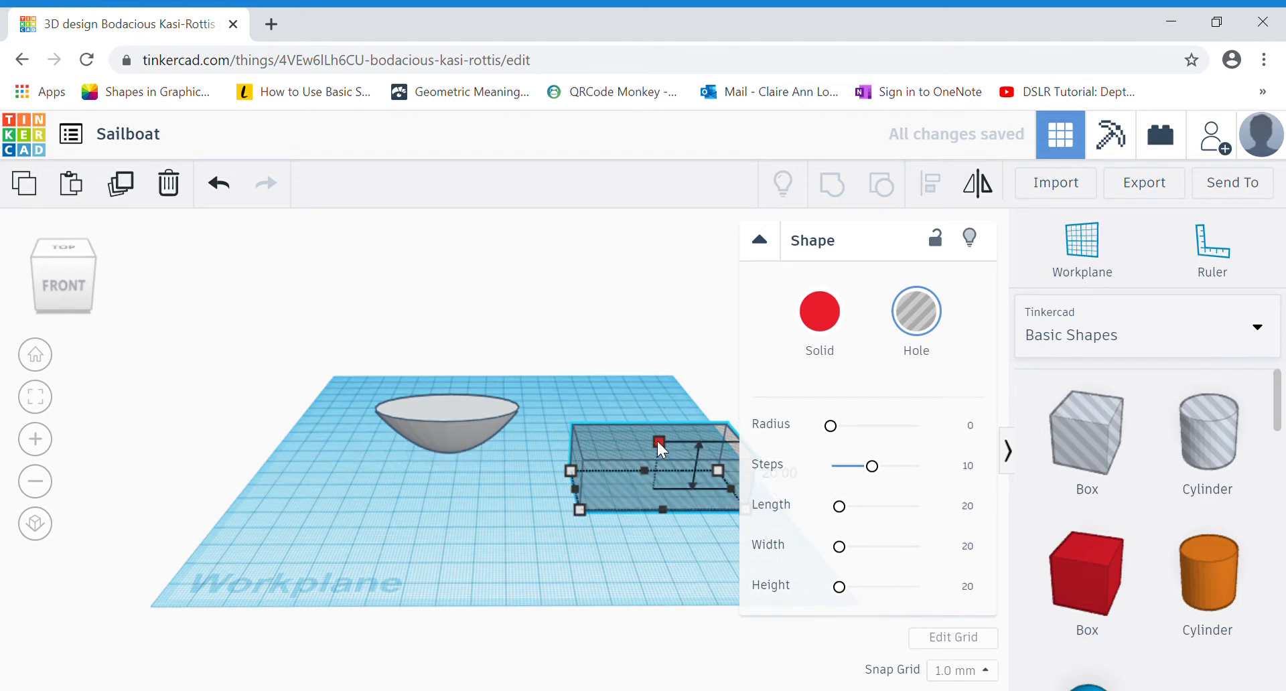
left_click(759, 244)
left_click(772, 477)
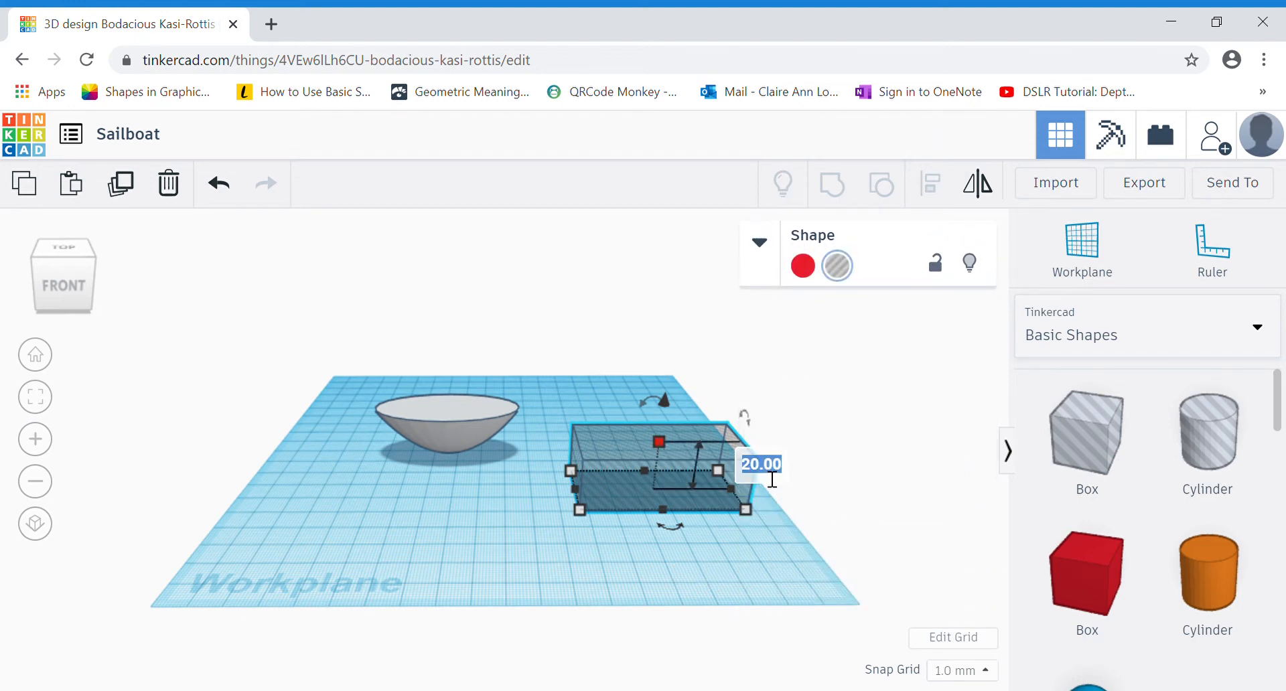
type("5")
key("Return")
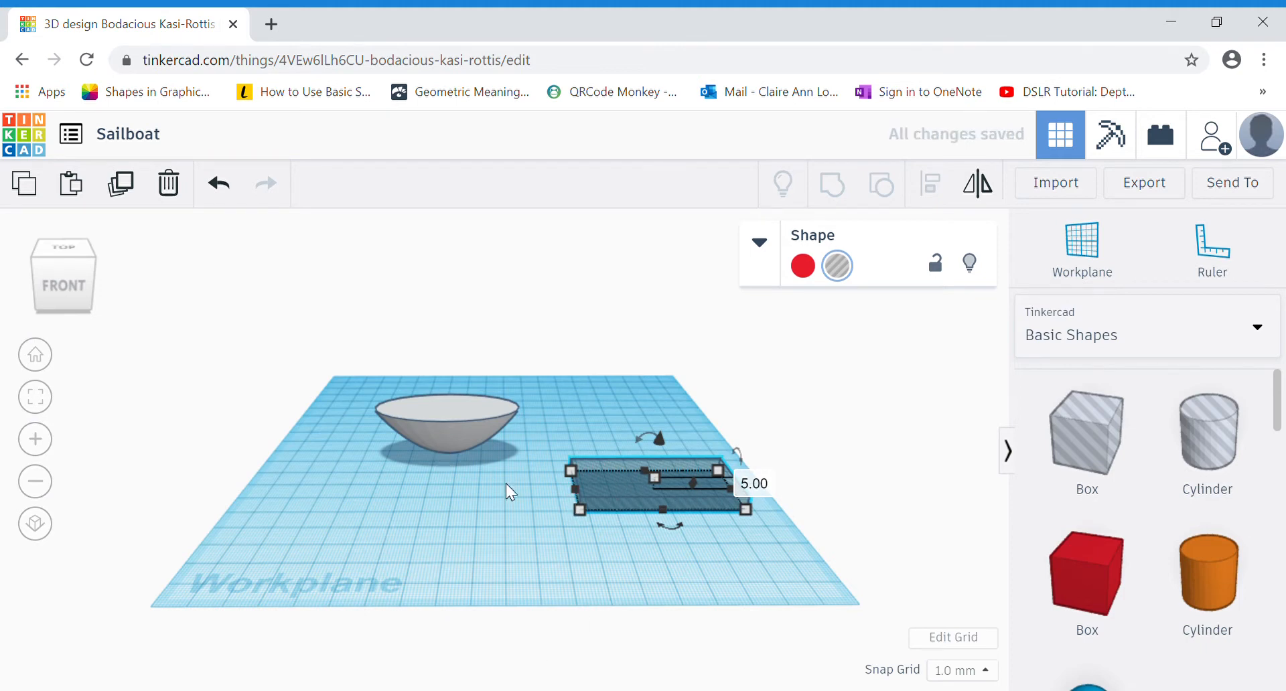
- Centre the hull and the hole box on each other in length and width, and group them to cut the hull's bottom flat
left_click_drag(360, 327, 757, 566)
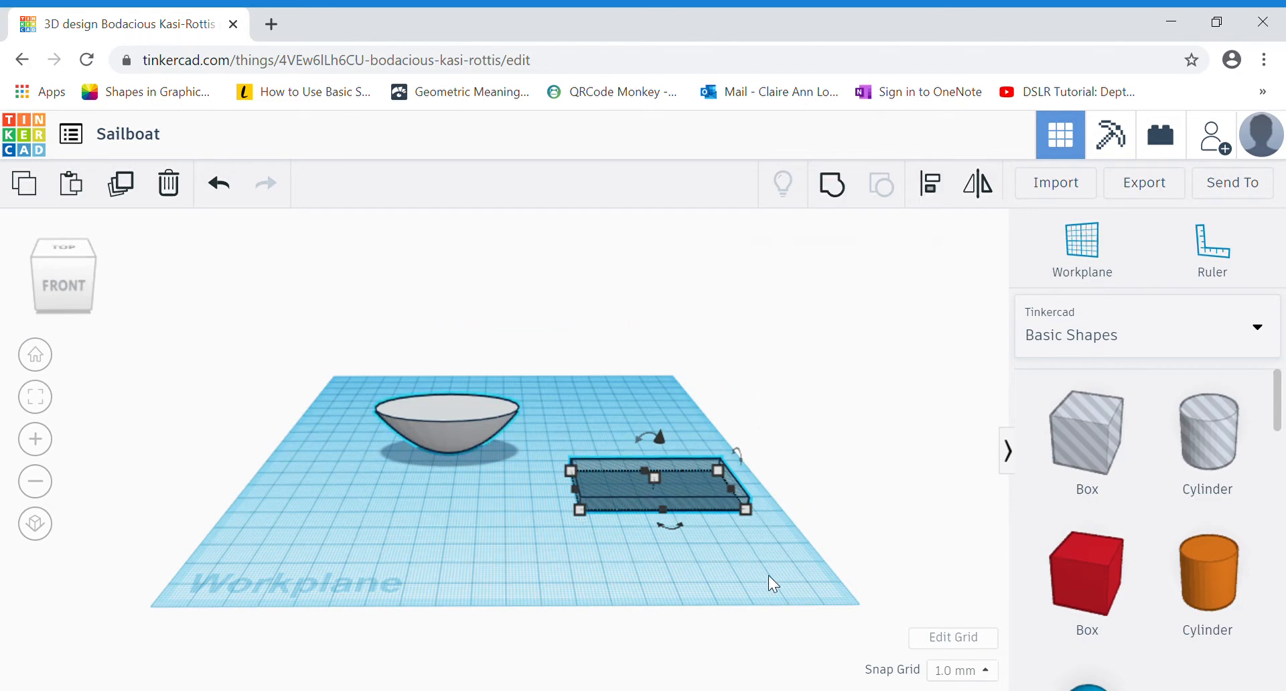
left_click(938, 191)
left_click(554, 526)
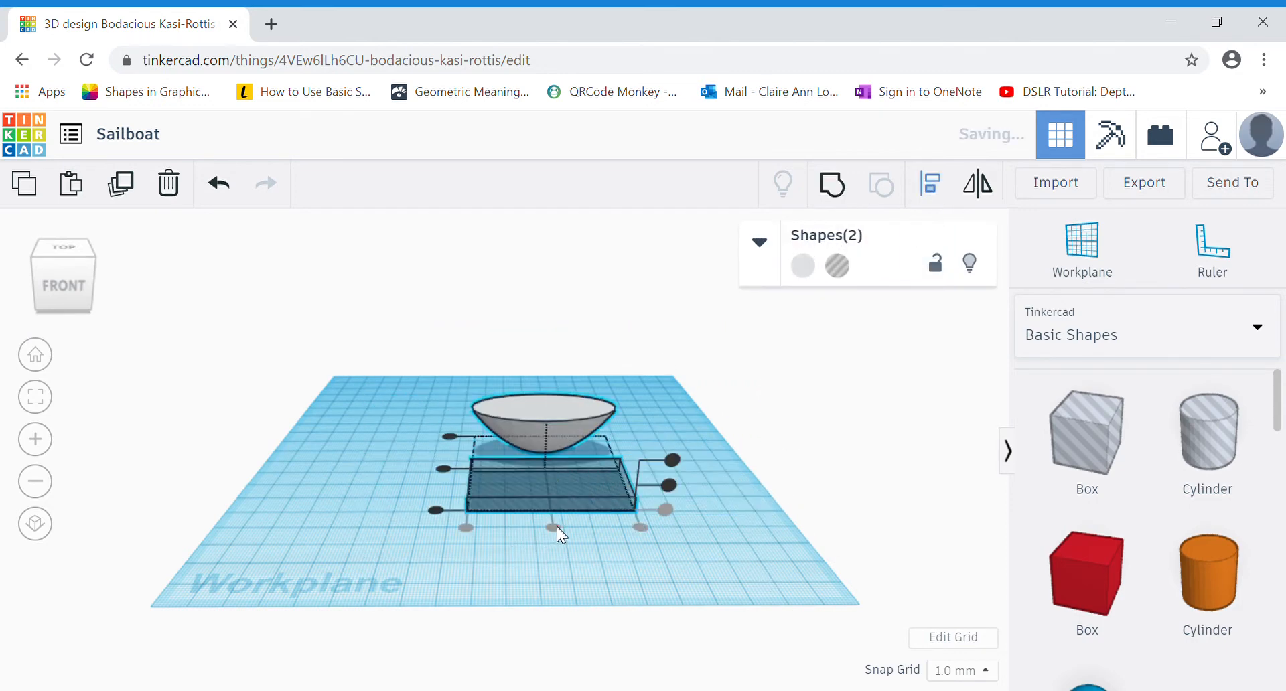
left_click(440, 467)
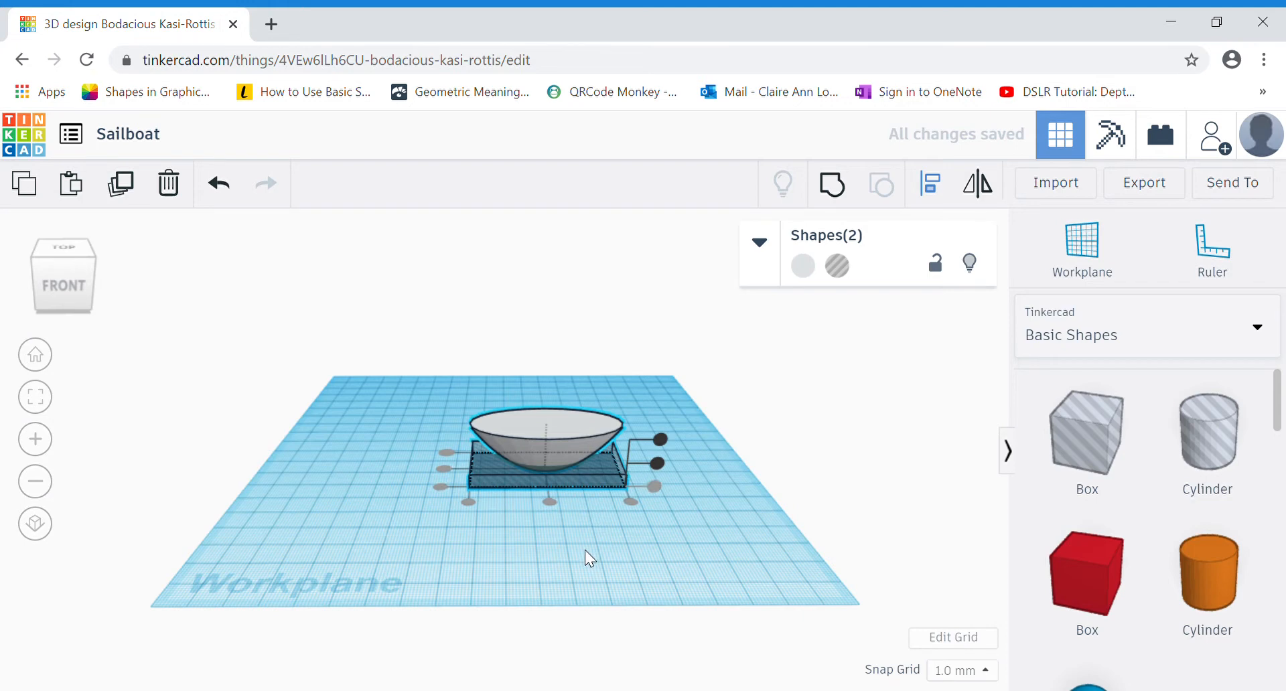
left_click(838, 196)
left_click(720, 488)
- Lower the flat-bottomed hull by 5 mm so it rests on the workplane
right_click_drag(721, 487, 708, 448)
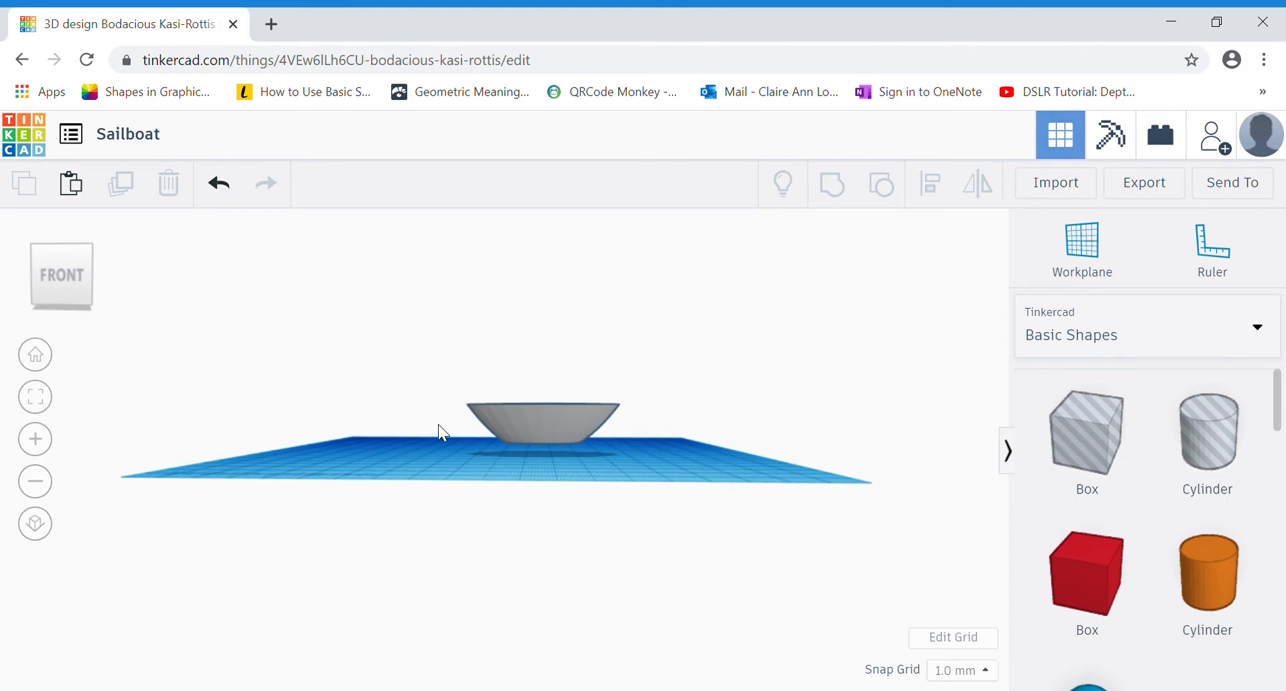
left_click(524, 430)
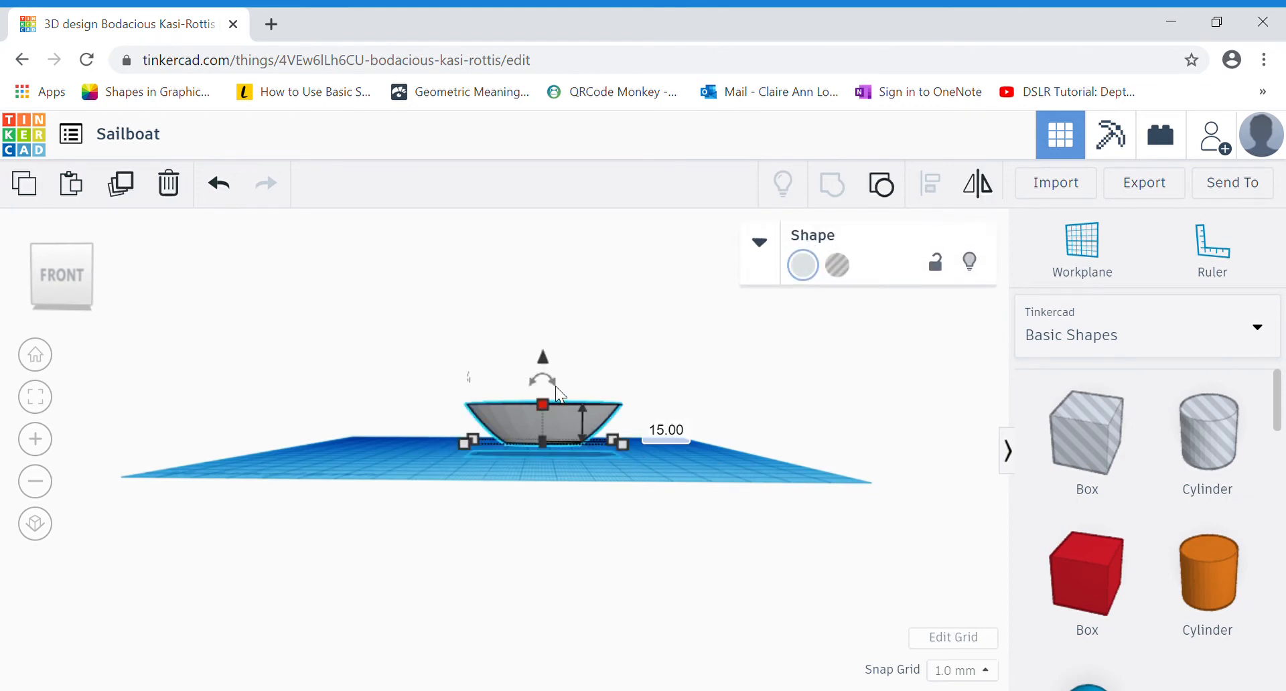
left_click_drag(541, 356, 541, 367)
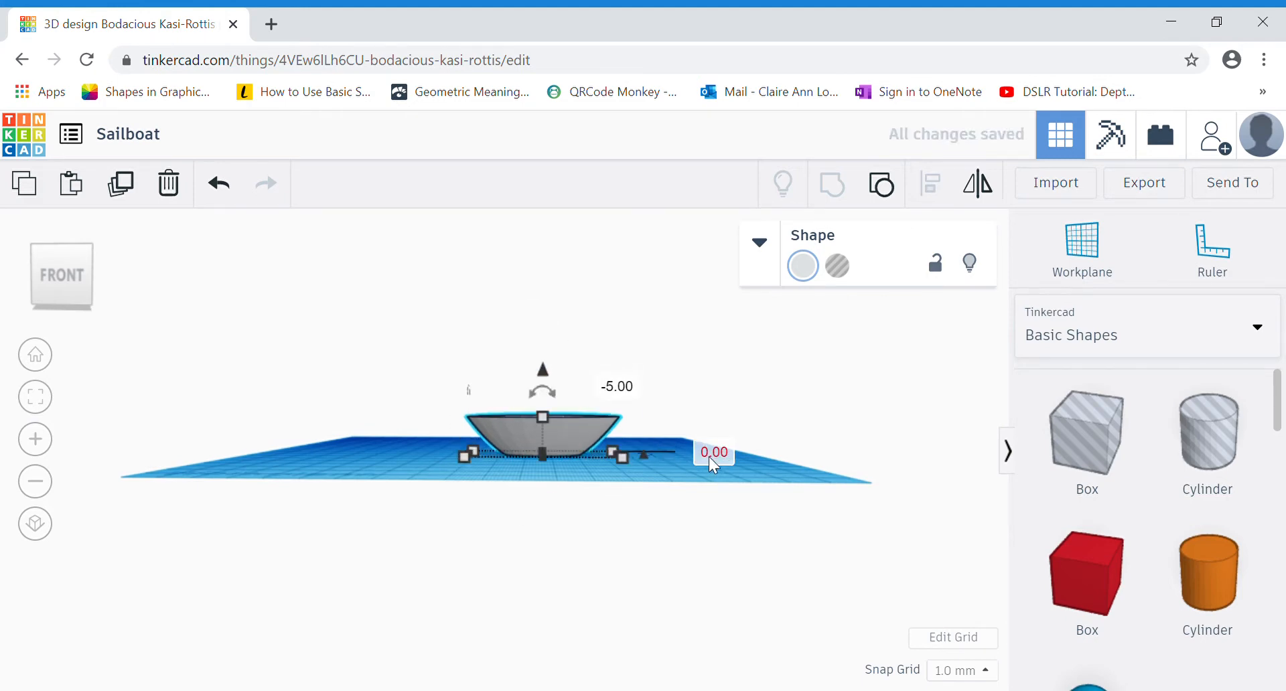
- Move the hull toward the workplane's left side, duplicate it, and place the copy to the right of the original
right_click_drag(668, 460, 676, 509)
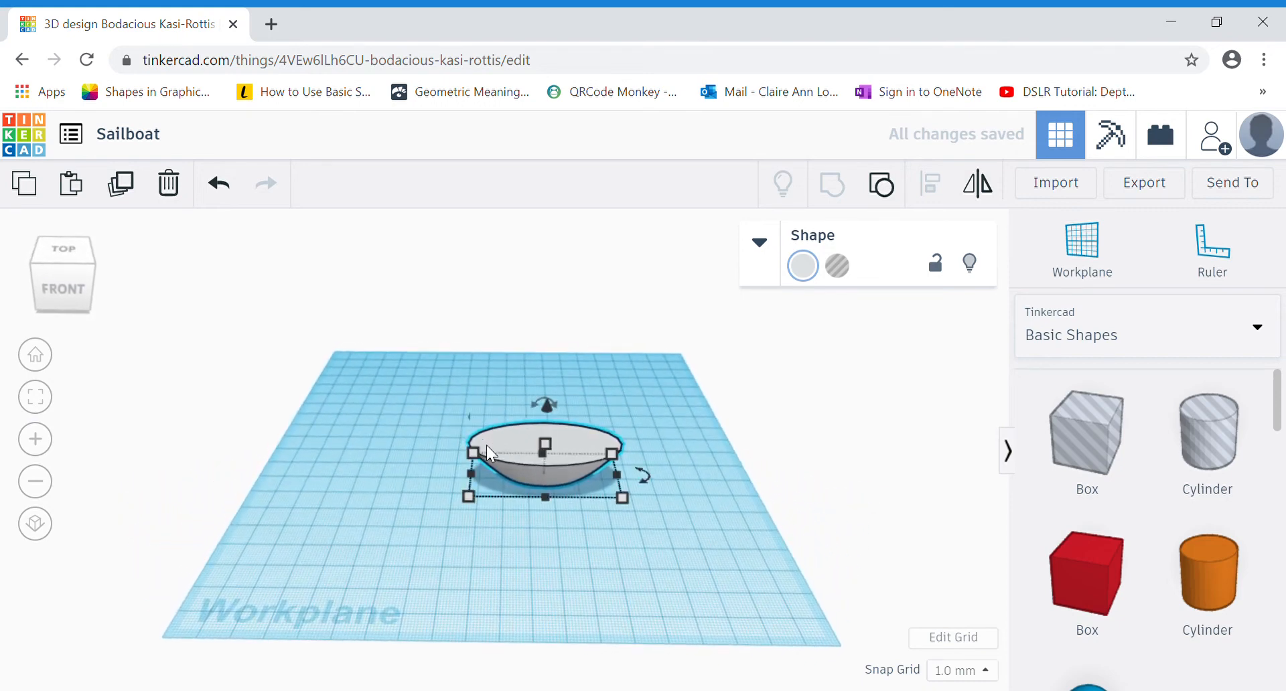
mouse_move(539, 491)
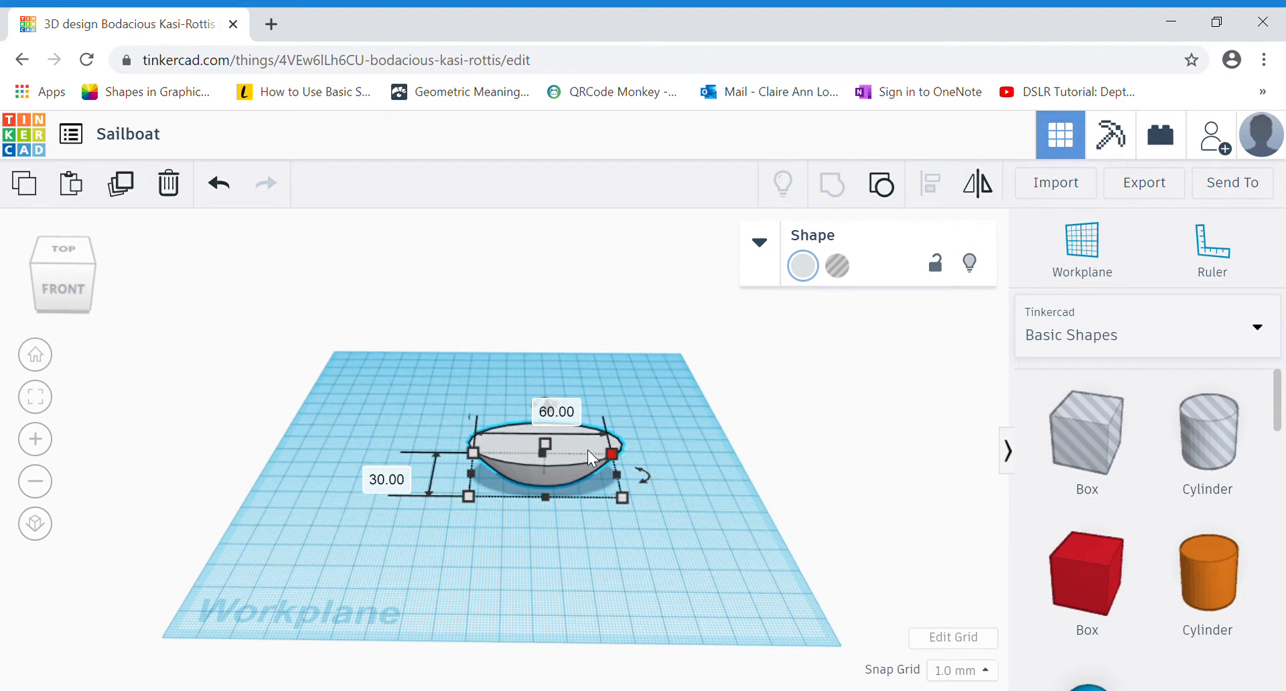
left_click_drag(584, 447, 448, 444)
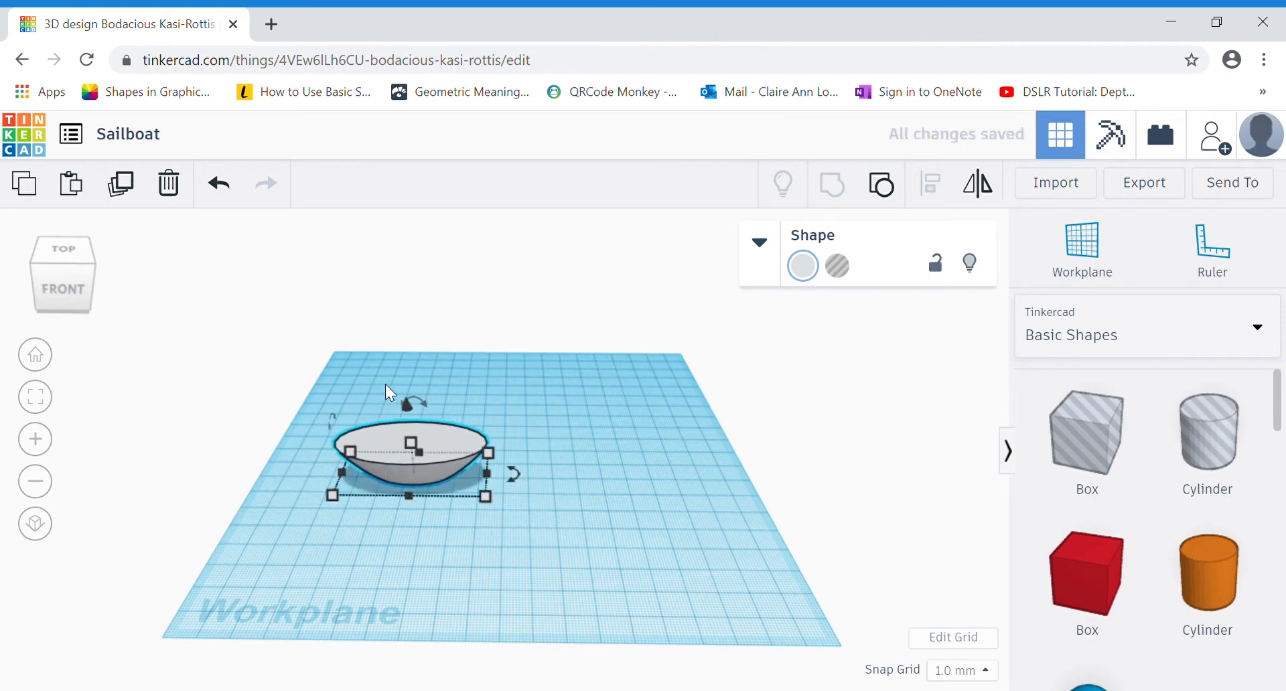
left_click(122, 196)
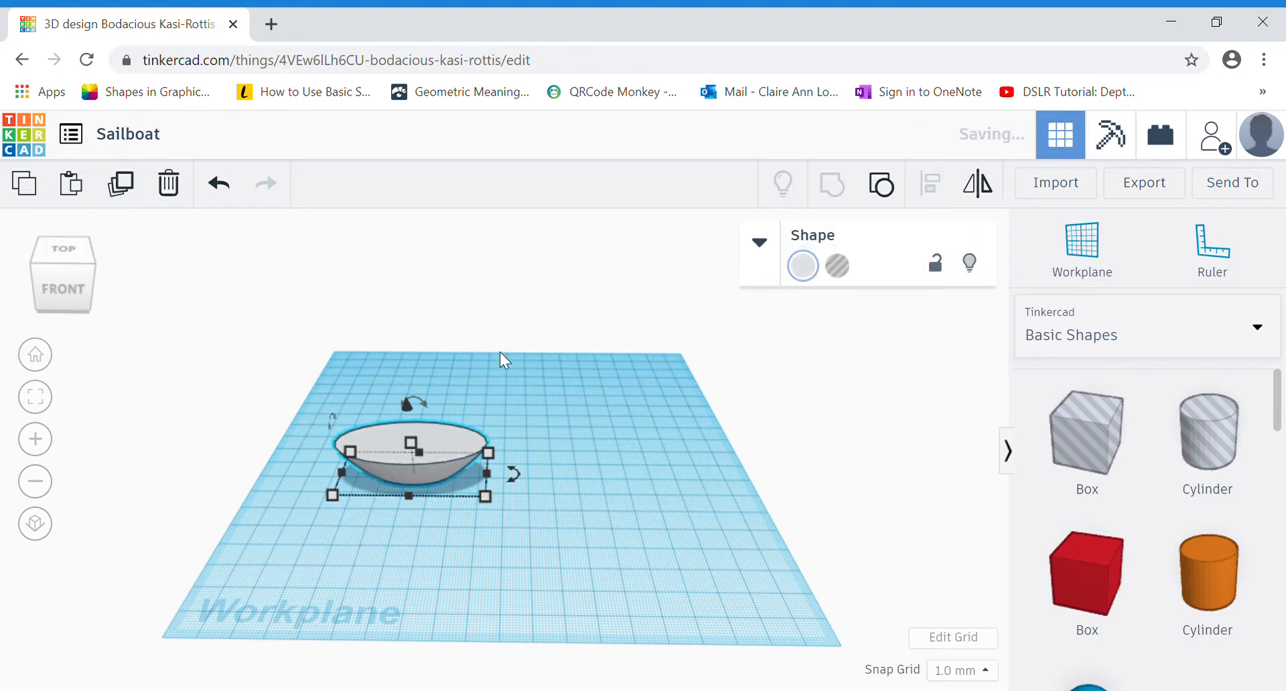
left_click_drag(448, 434, 642, 440)
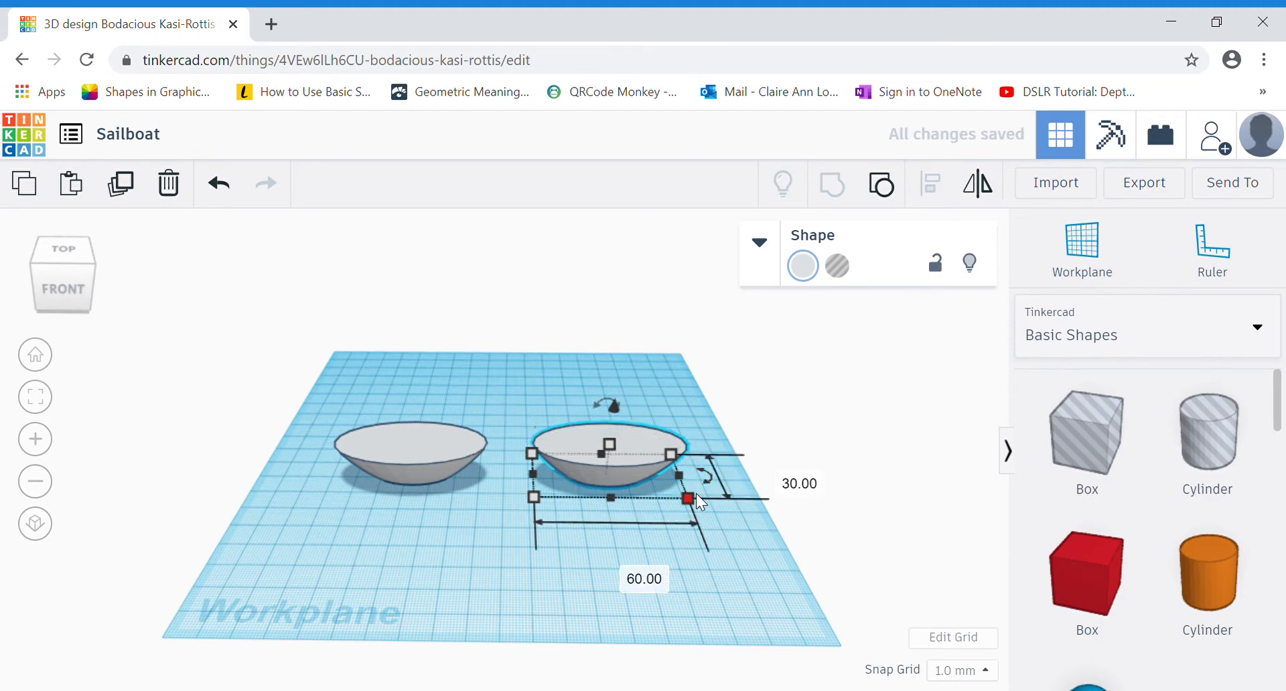
- Resize the hull copy to 58 mm long, 28 mm wide and 14 mm high
left_click(790, 489)
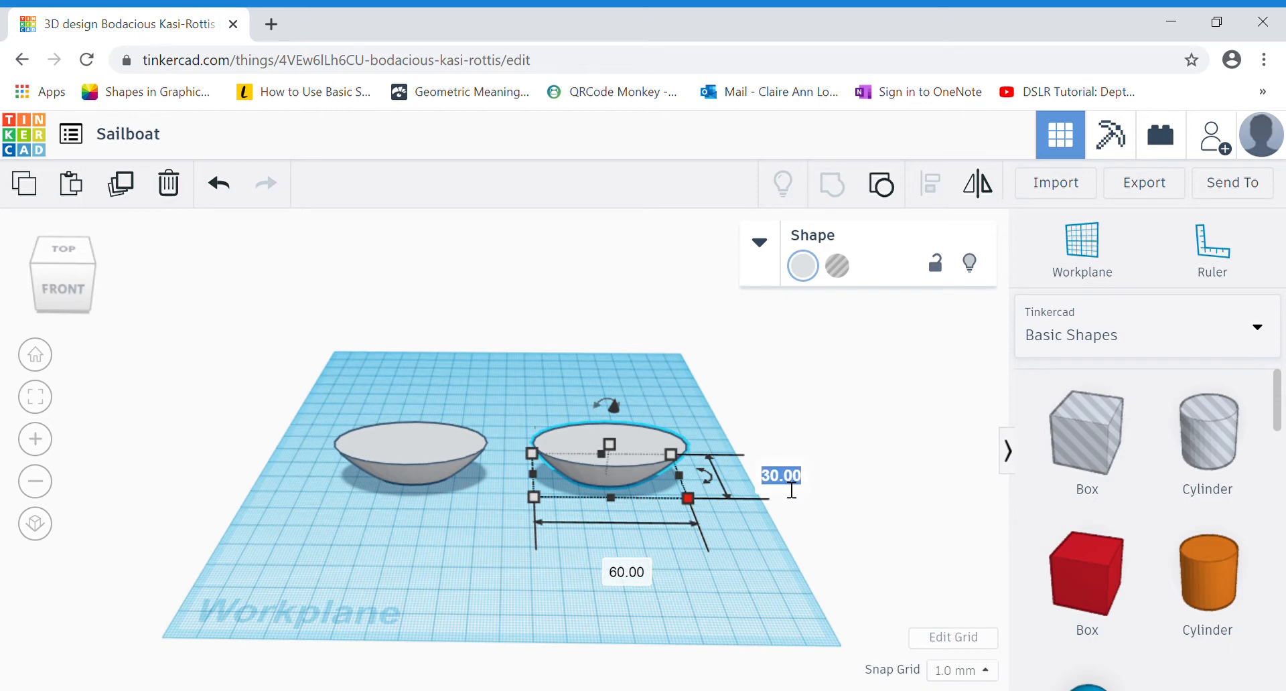
type("28")
key("Return")
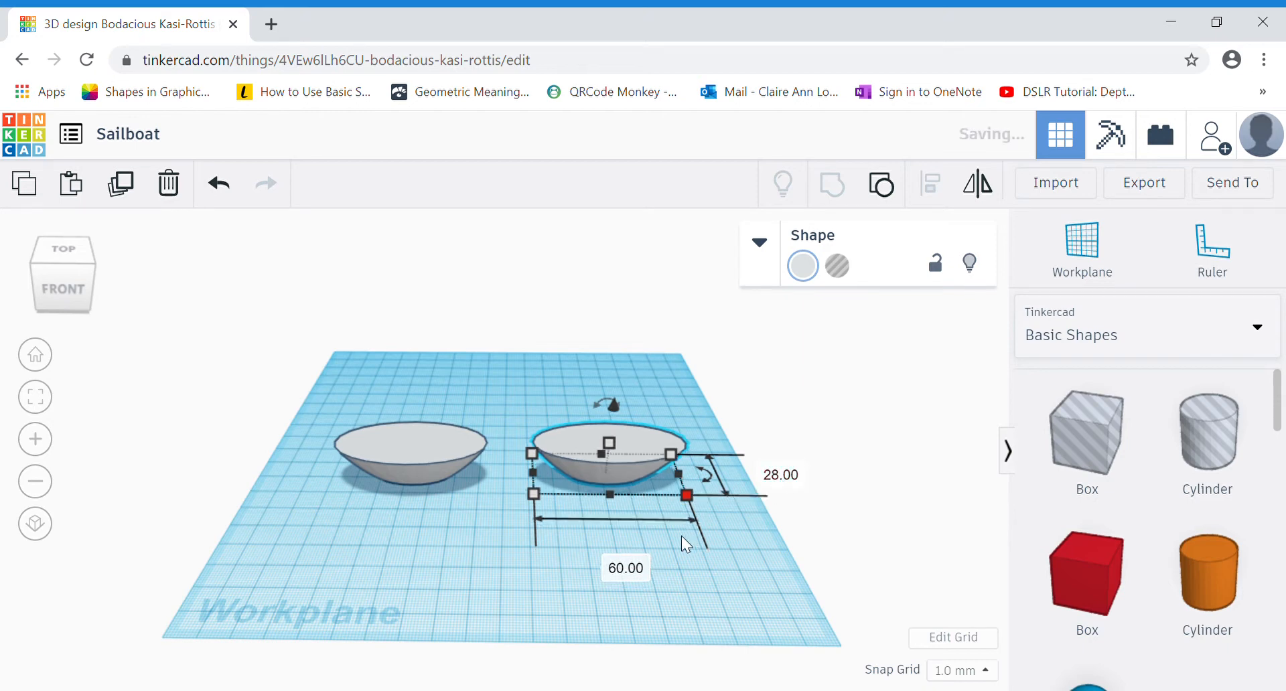
left_click(638, 567)
type("58")
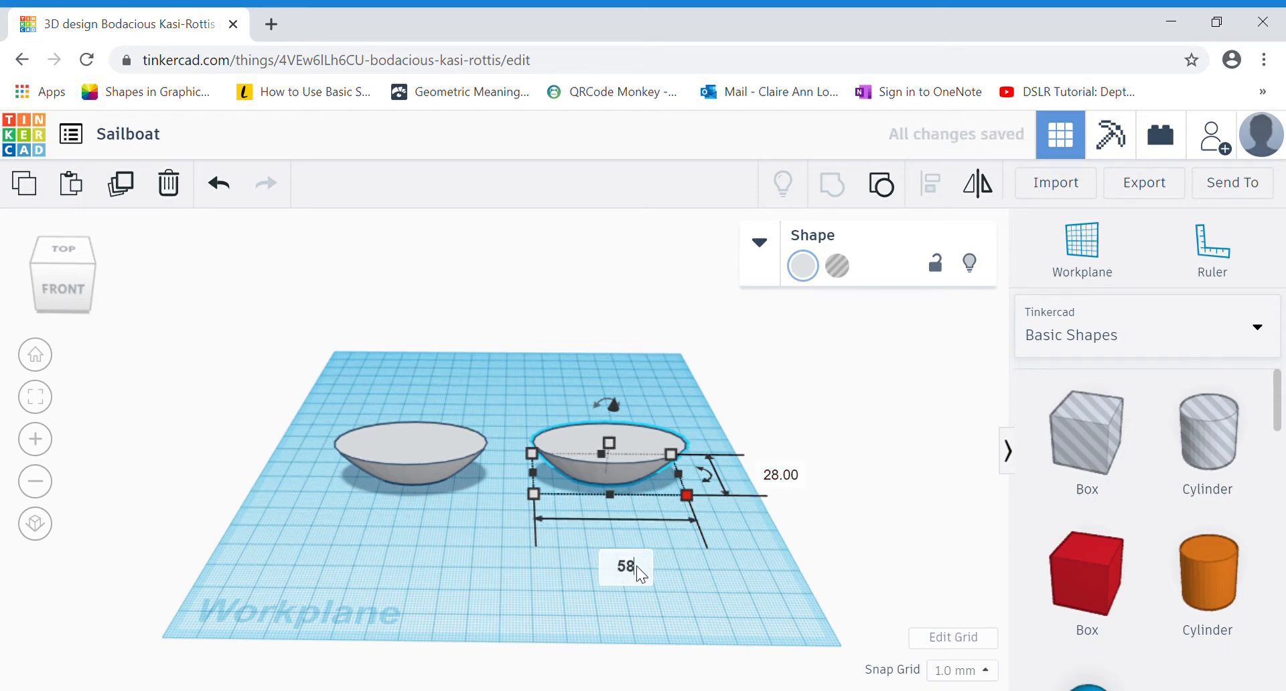
key("Return")
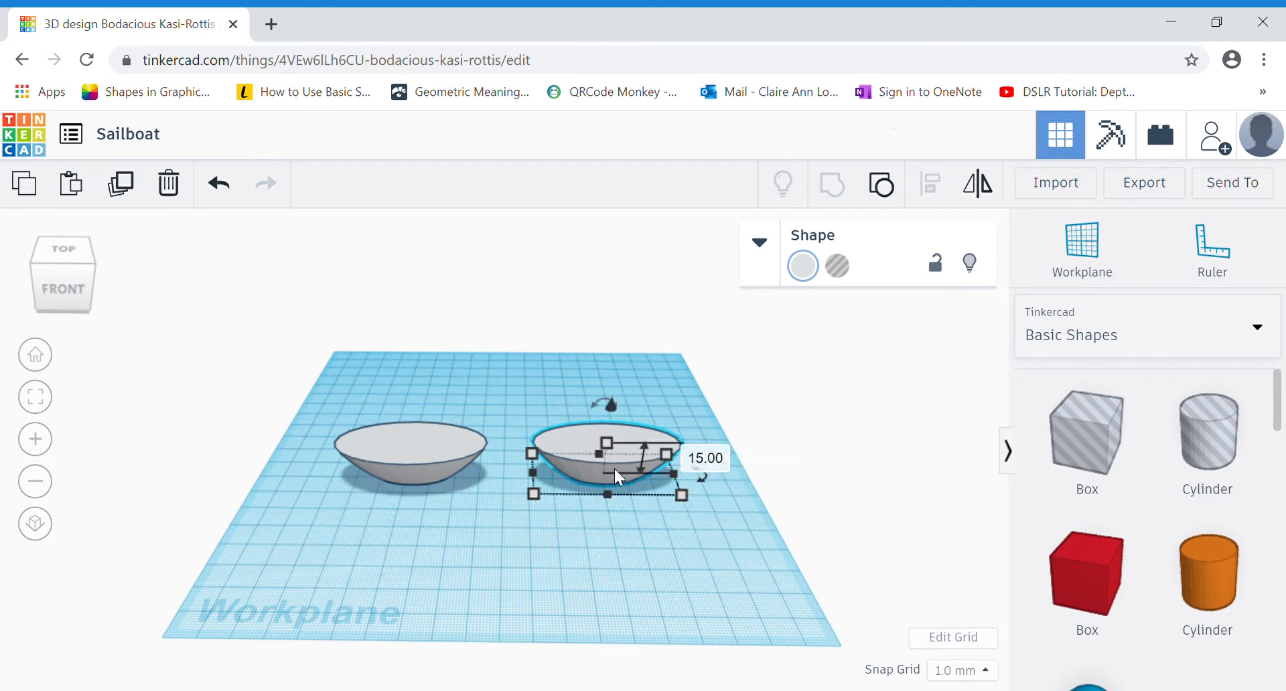
left_click(714, 465)
type("14")
key("Return")
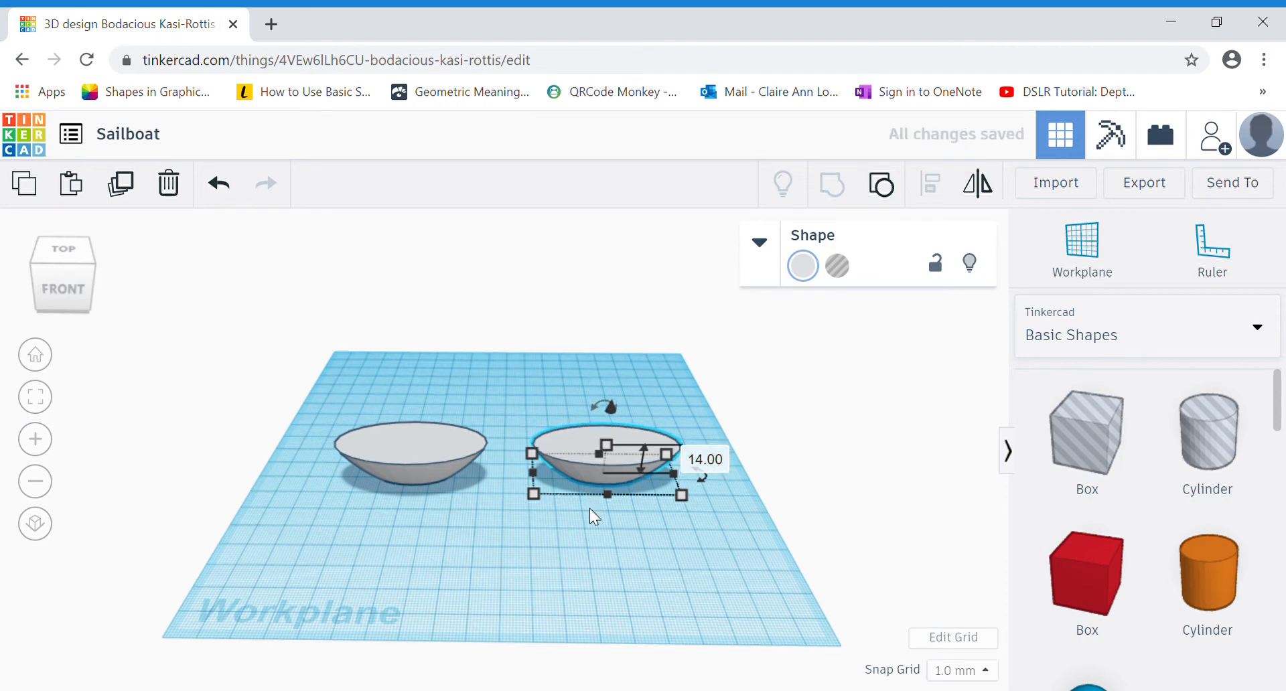
left_click(614, 537)
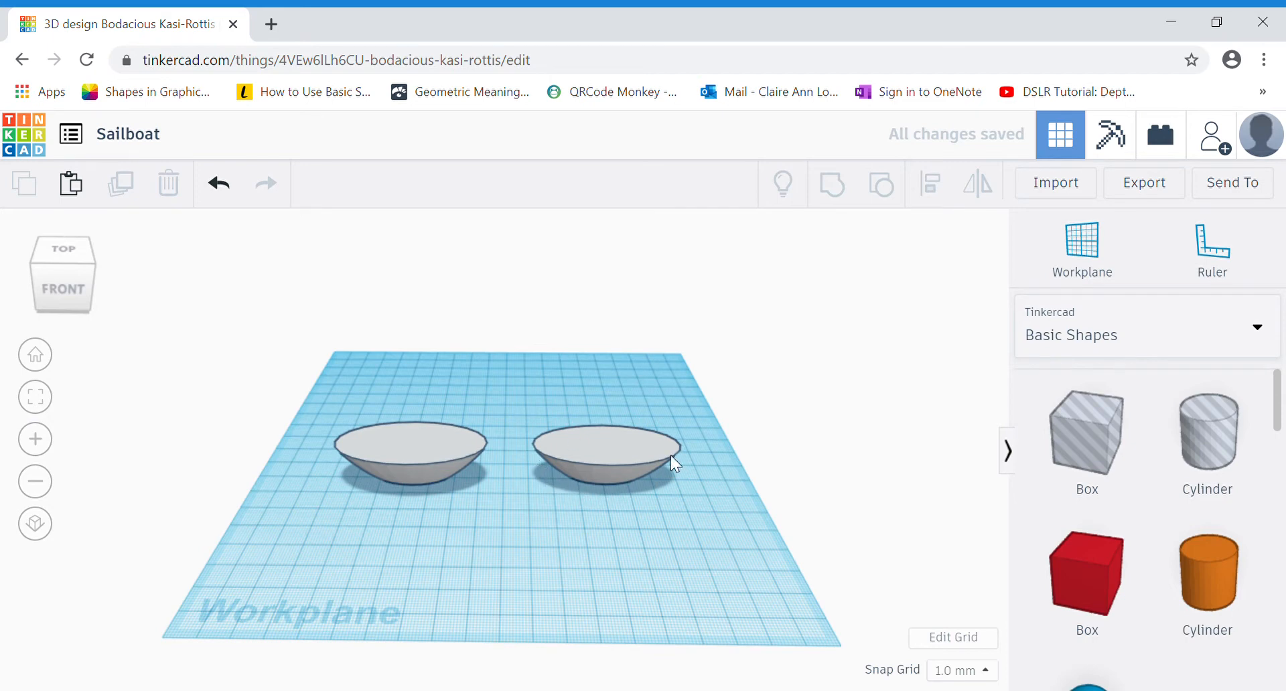
- Add a hole box in front of the hull copy and size it 29 mm wide, 30 mm deep and 15 mm high
left_click_drag(1099, 436, 613, 560)
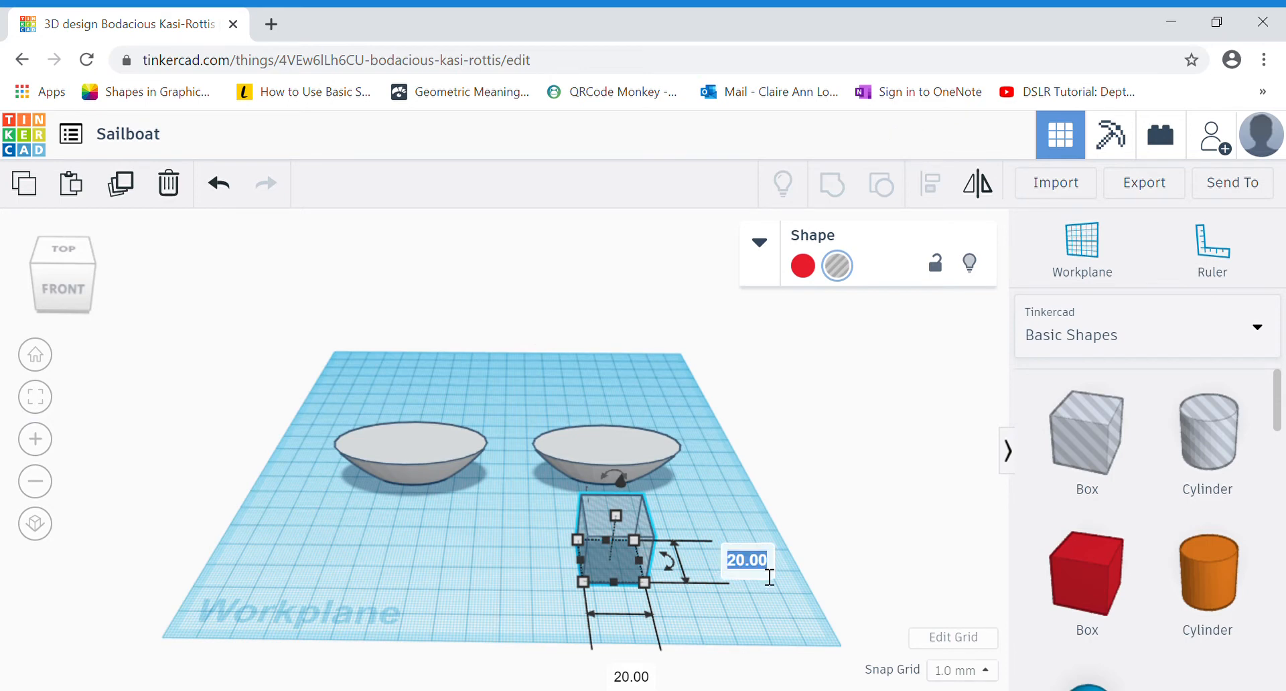
type("30")
key("Return")
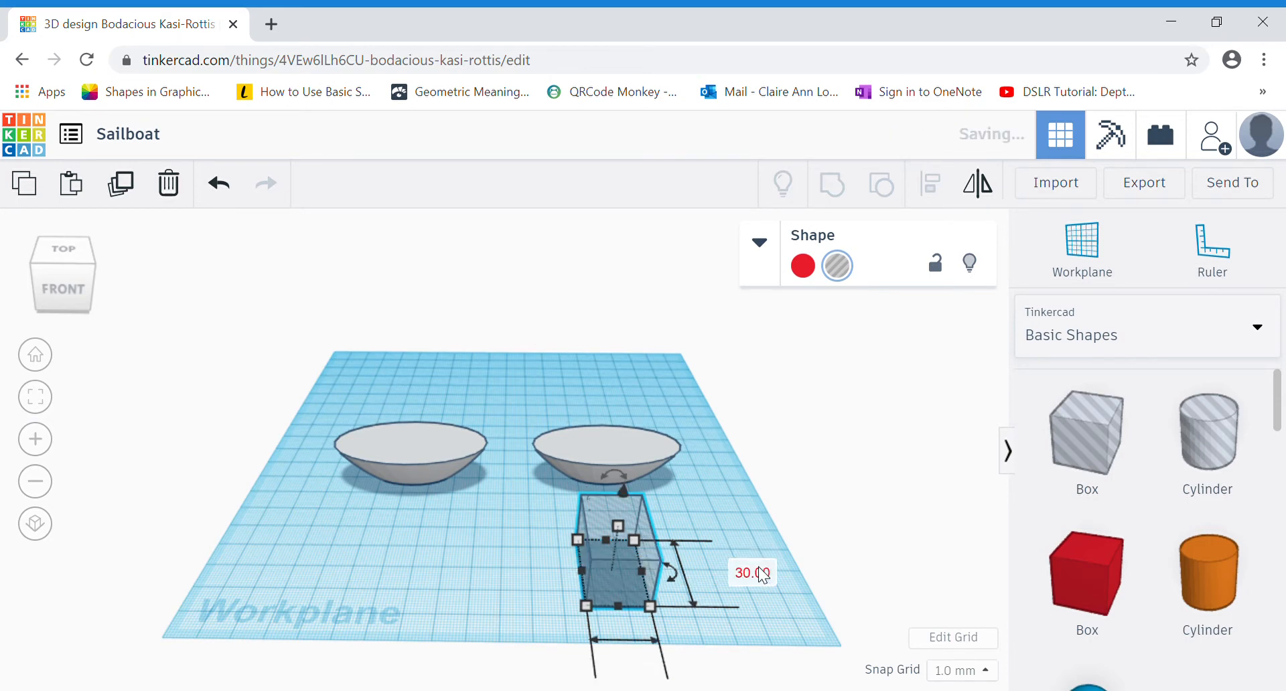
scroll(763, 575, "down", 5)
left_click(552, 589)
type("29")
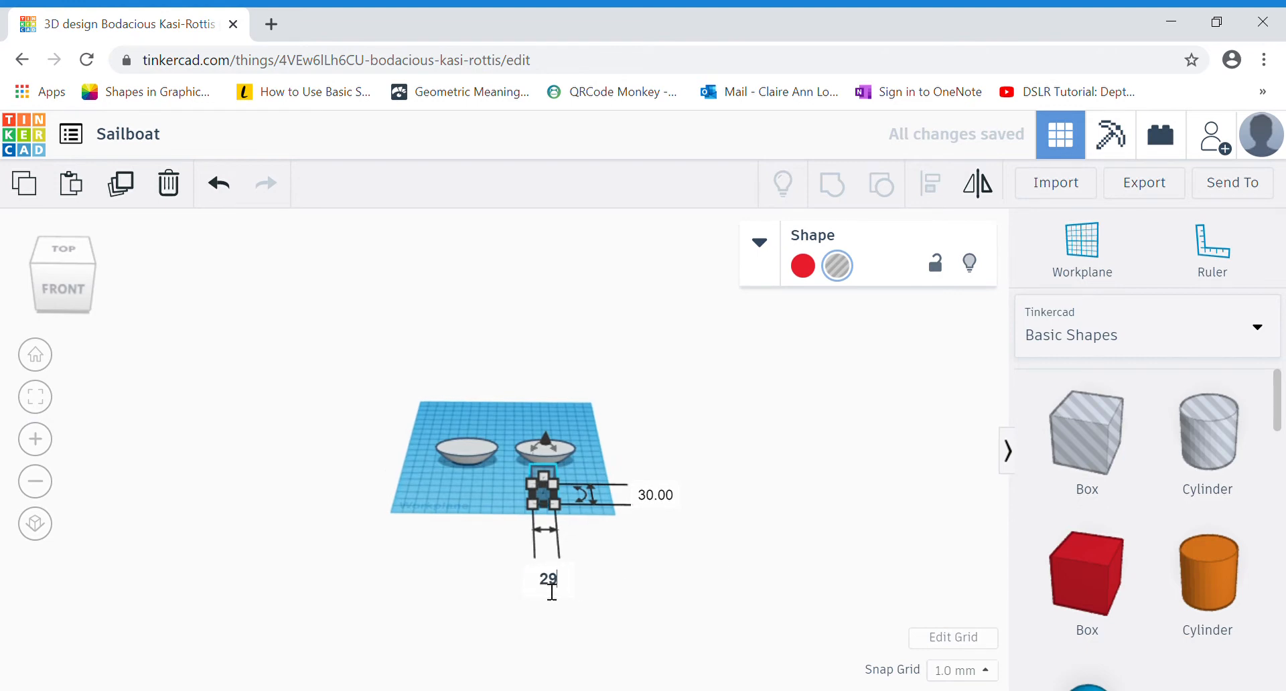
key("Return")
scroll(543, 588, "up", 4)
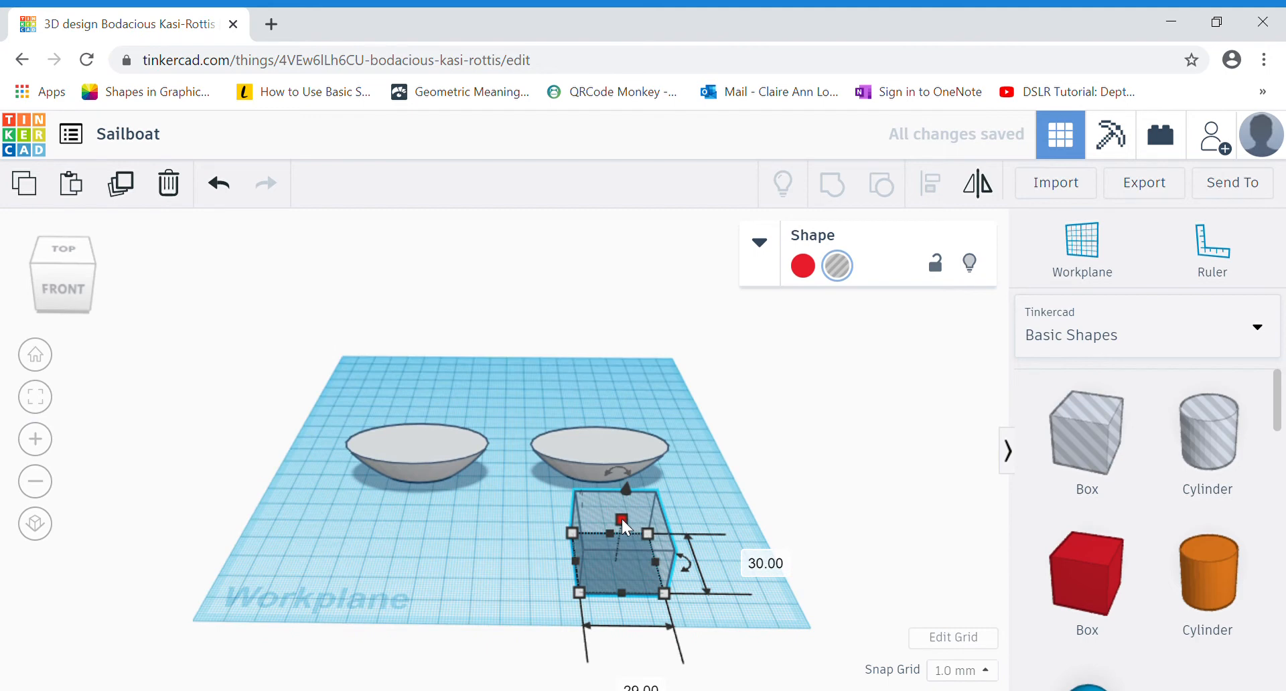
mouse_move(621, 519)
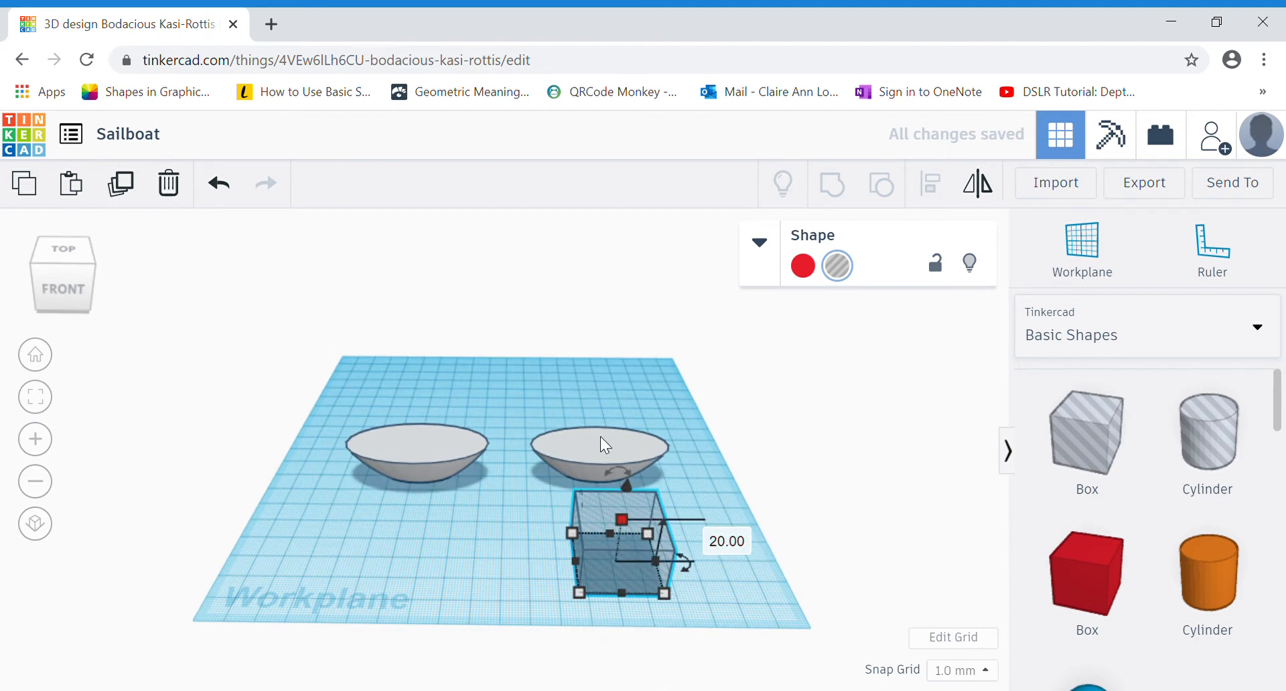
type("15")
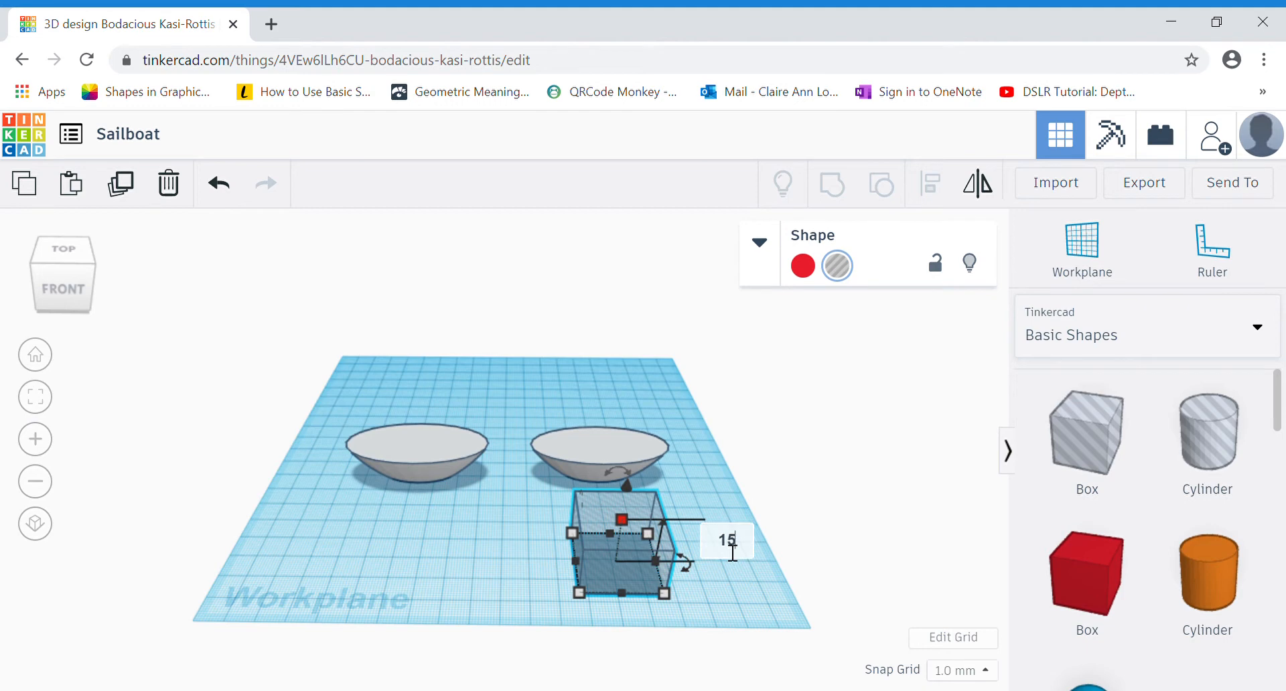
key("Return")
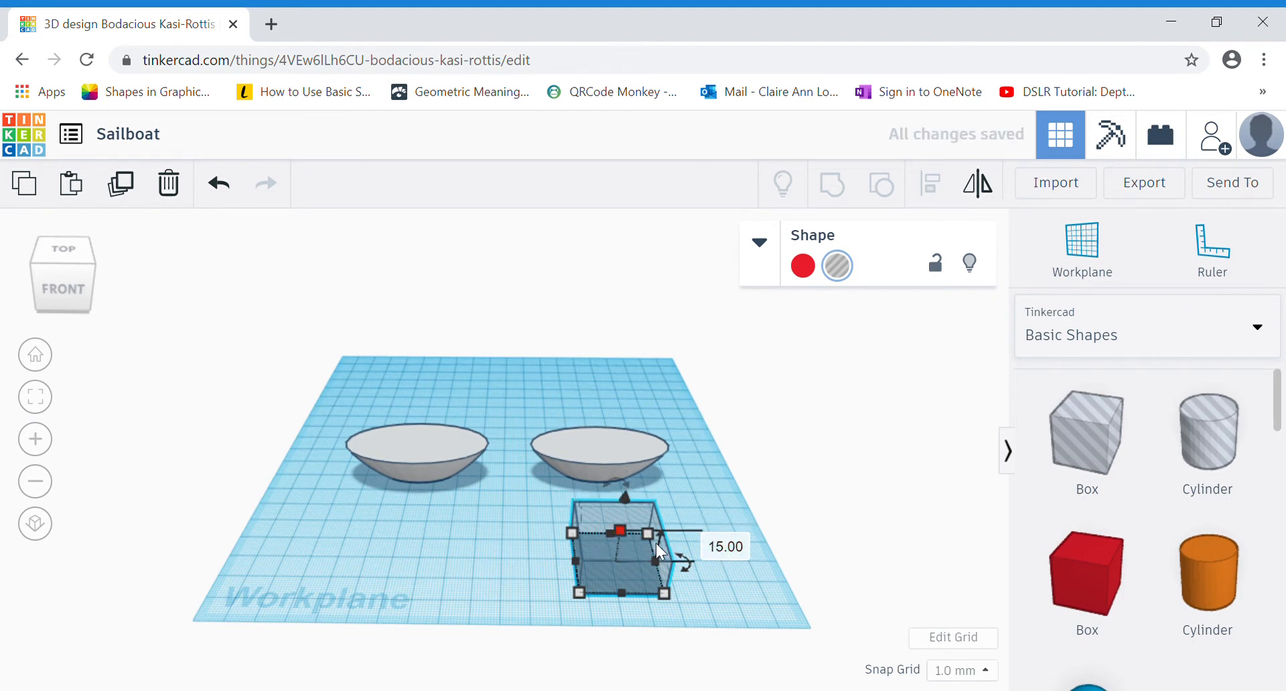
- Align the hole box with the hull copy's right end, centred across its width, and group them to cut away the right half
left_click_drag(640, 573, 658, 544)
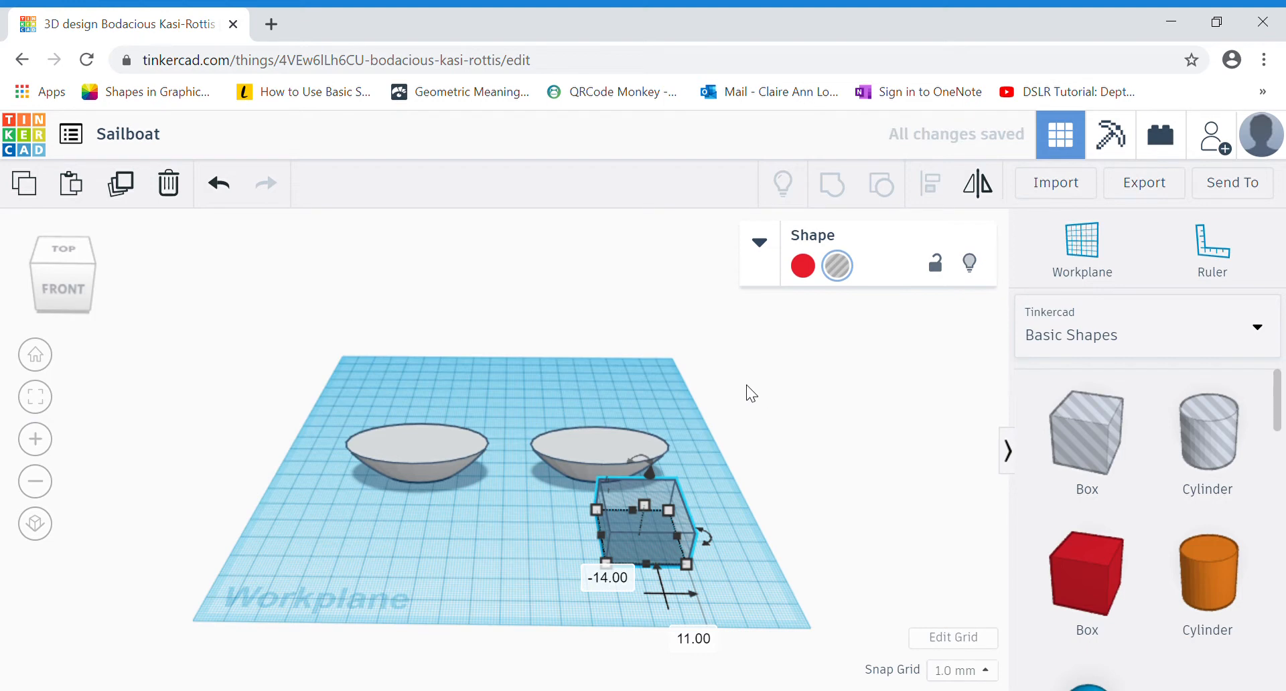
left_click_drag(745, 384, 526, 550)
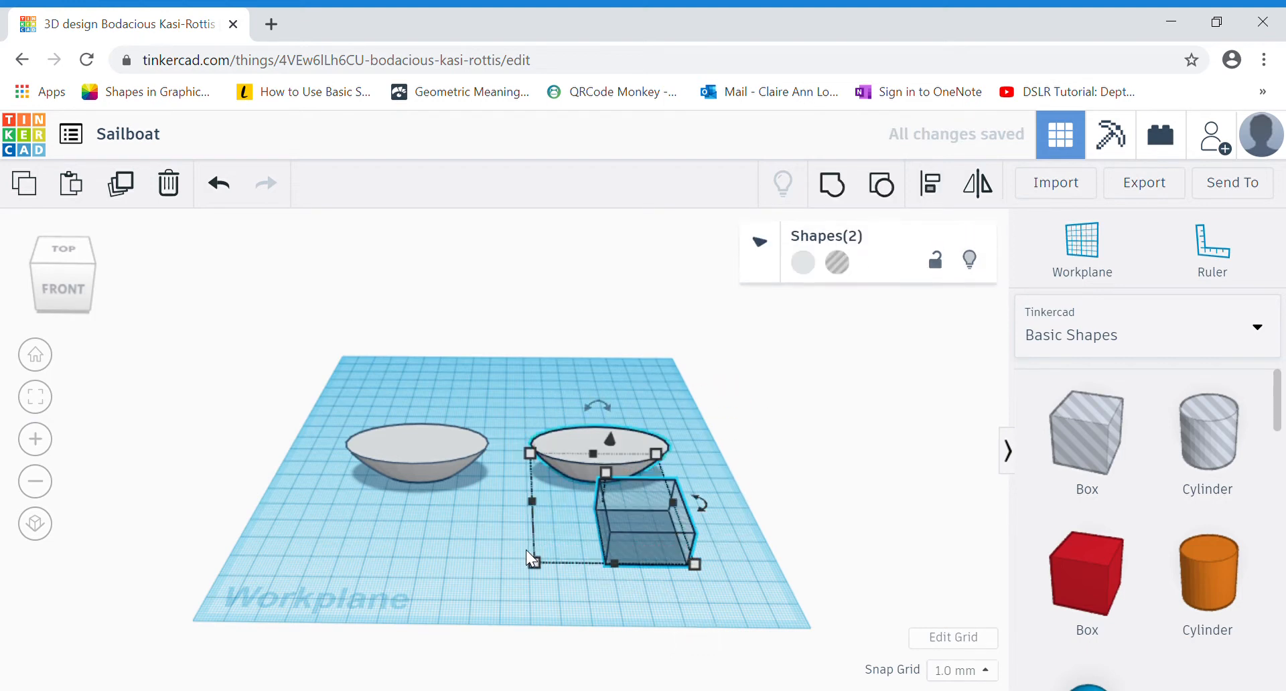
left_click(940, 192)
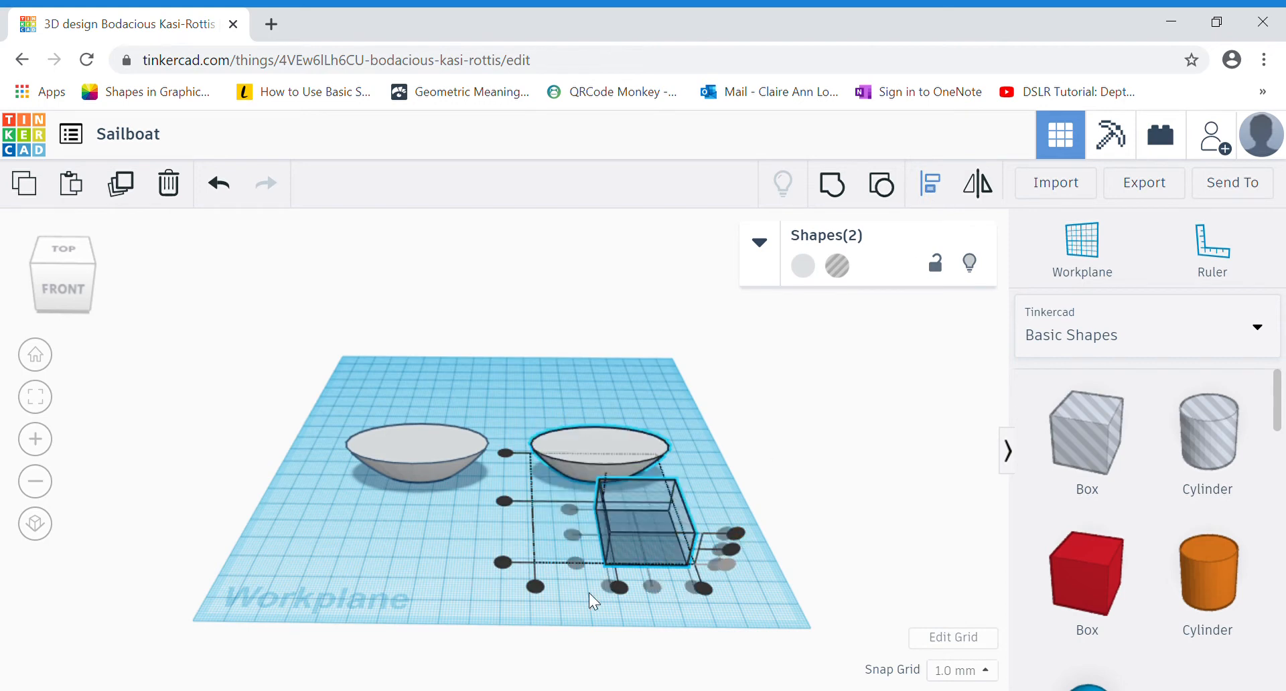
left_click(704, 589)
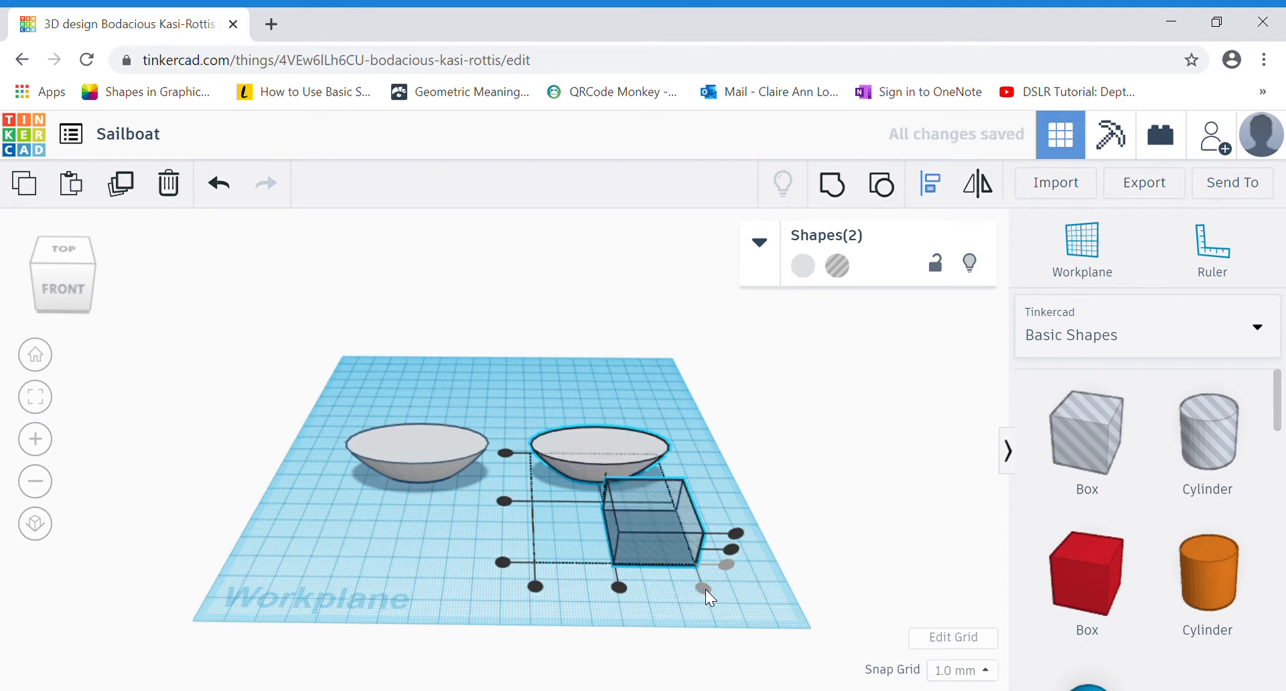
left_click(506, 502)
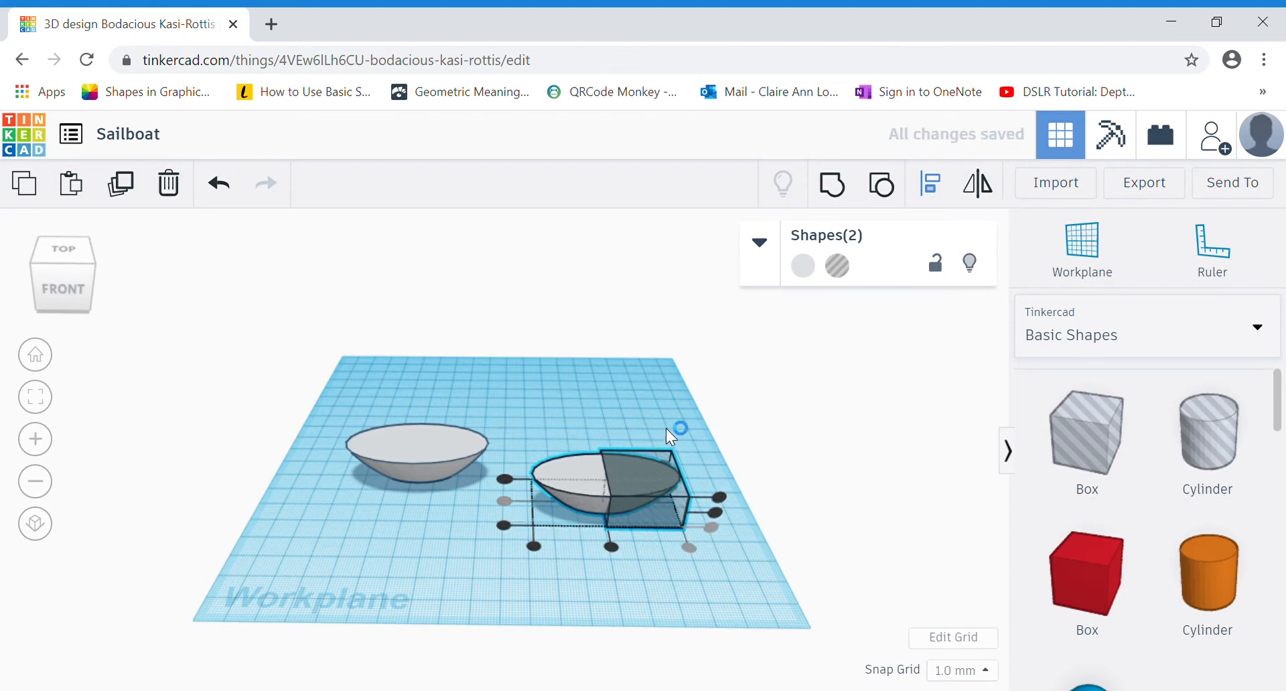
left_click(834, 194)
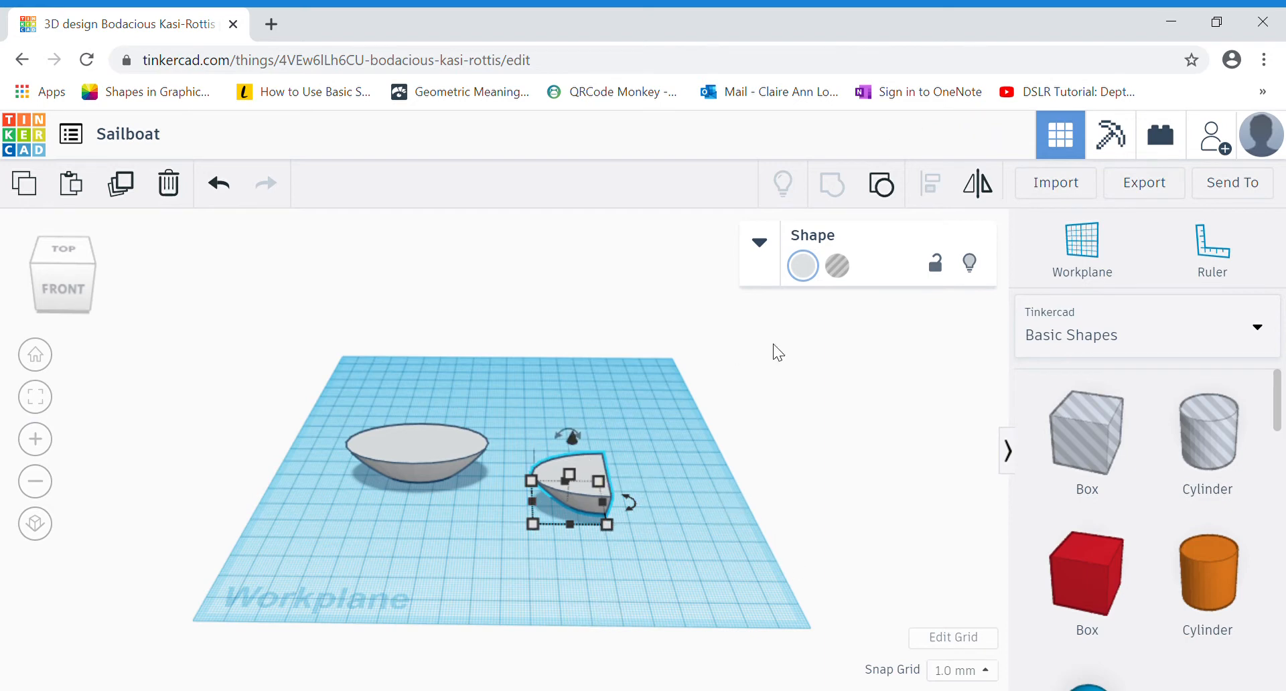
- Turn the remaining half hull into a hole and raise it 1 mm above the workplane
left_click(837, 266)
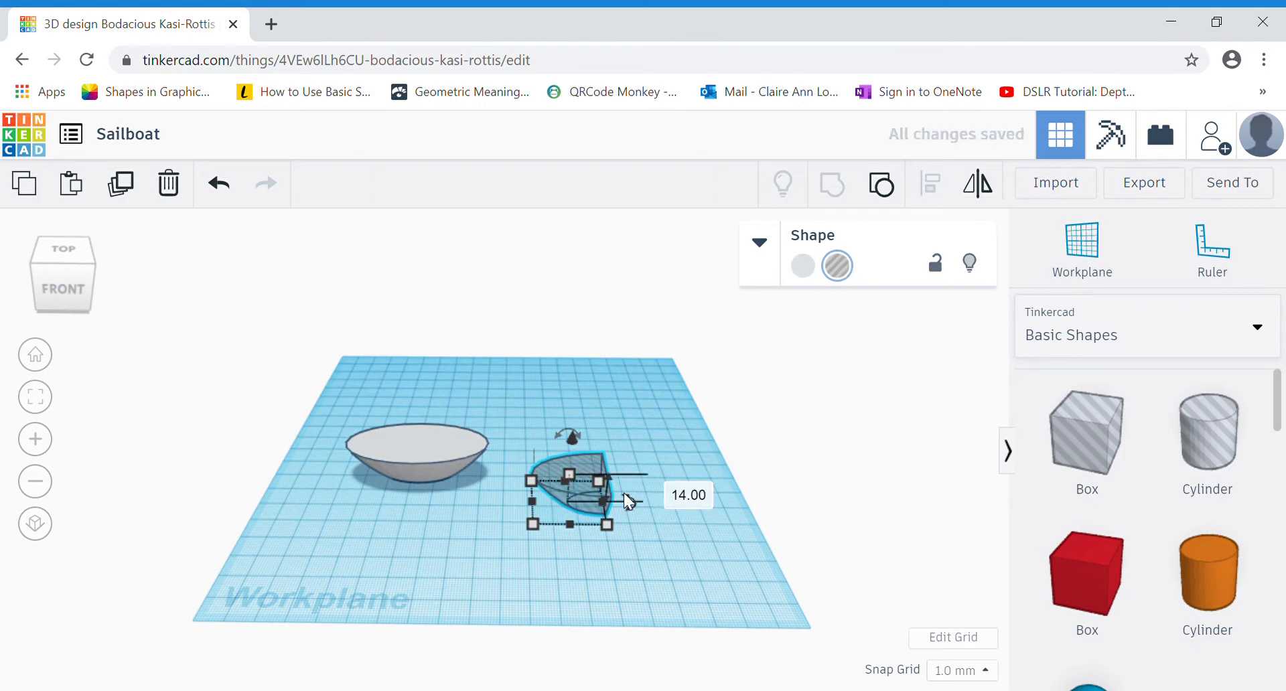
right_click_drag(644, 433, 640, 381)
mouse_move(591, 394)
left_click_drag(568, 372, 568, 371)
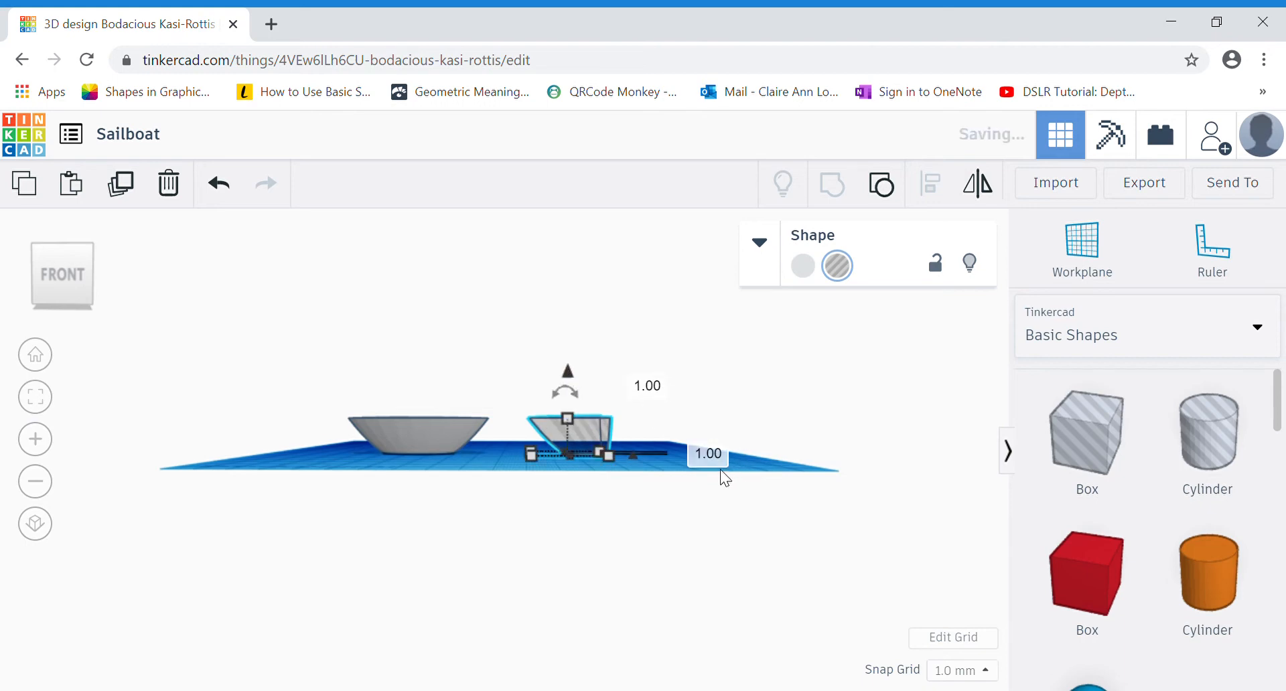
- Move the half-hull hole into the left half of the larger hull, leaving a thin rim around it
right_click_drag(713, 423, 717, 482)
key("Left")
key("Left")
key("Left")
key("Left")
key("Left")
key("Left")
key("Left")
key("Left")
key("Left")
key("Left")
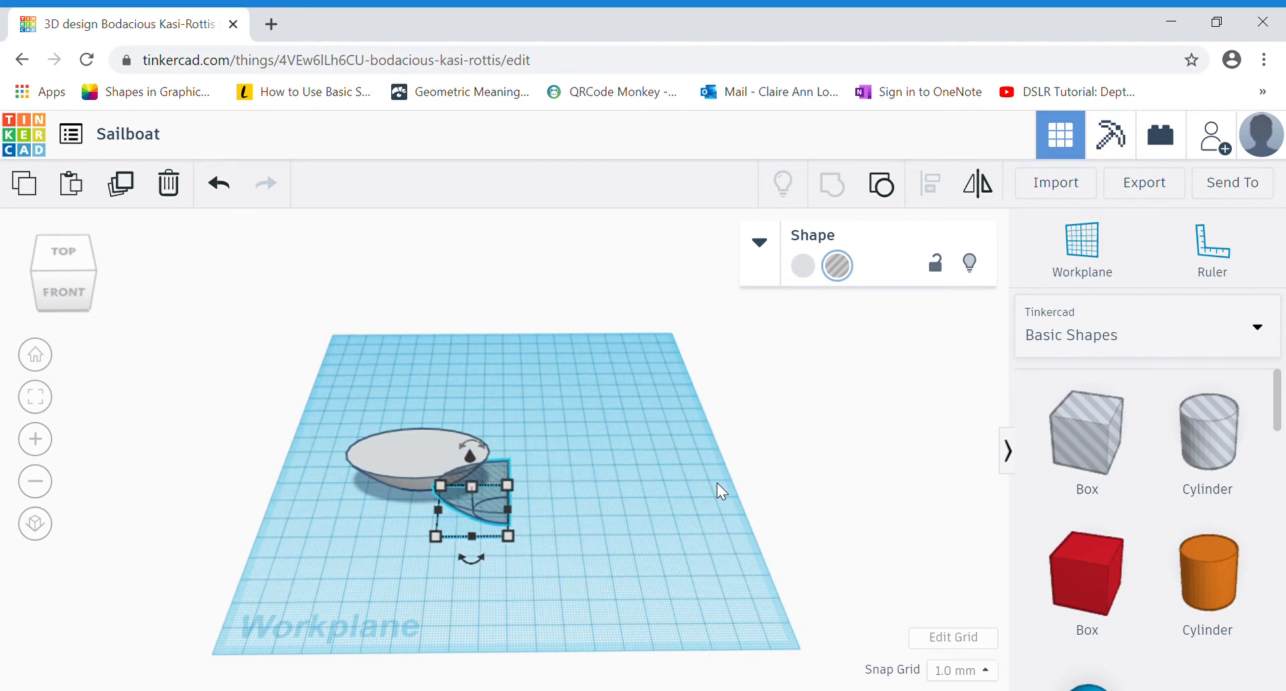
key("Left")
key("Left")
key("Left")
key("Left")
key("Left")
key("Left")
key("Left")
key("Left")
key("Left")
key("Left")
key("Up")
key("Up")
key("Up")
key("Up")
key("Up")
key("Up")
key("Up")
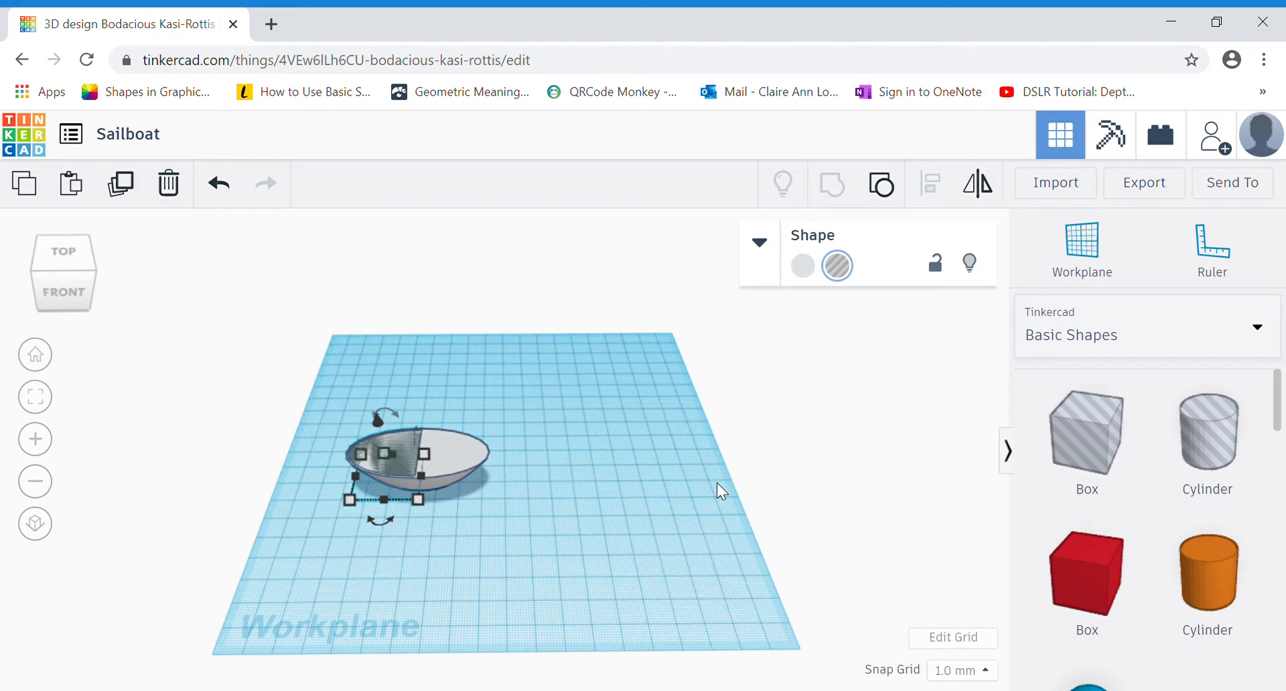
- Check the half-hull hole's fit inside the hull, and group both shapes to hollow out the hull's left half
scroll(407, 416, "up", 4)
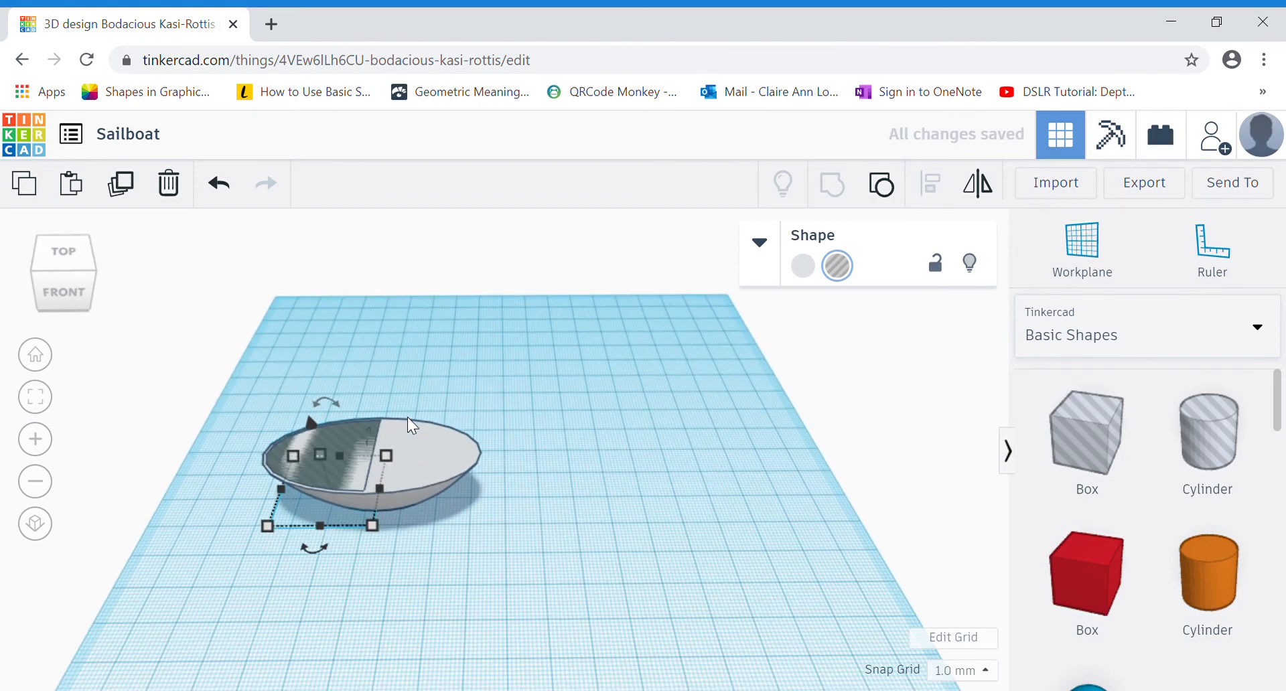
right_click_drag(408, 417, 427, 464)
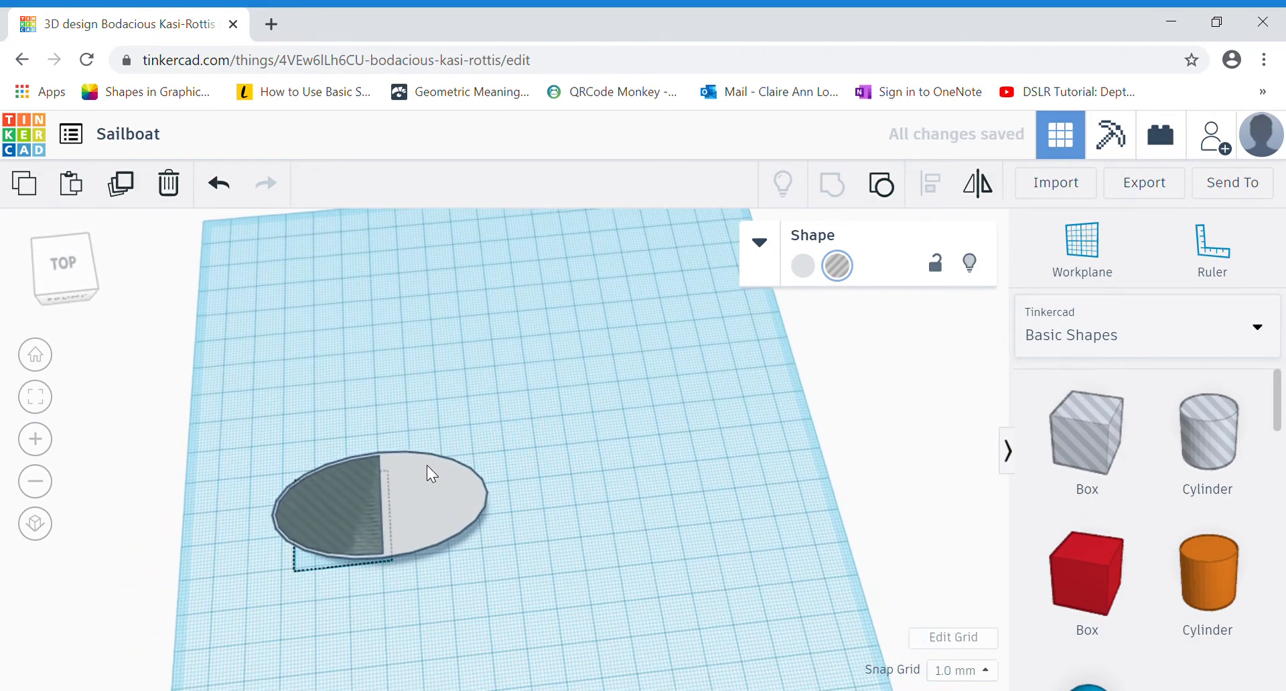
left_click(357, 468)
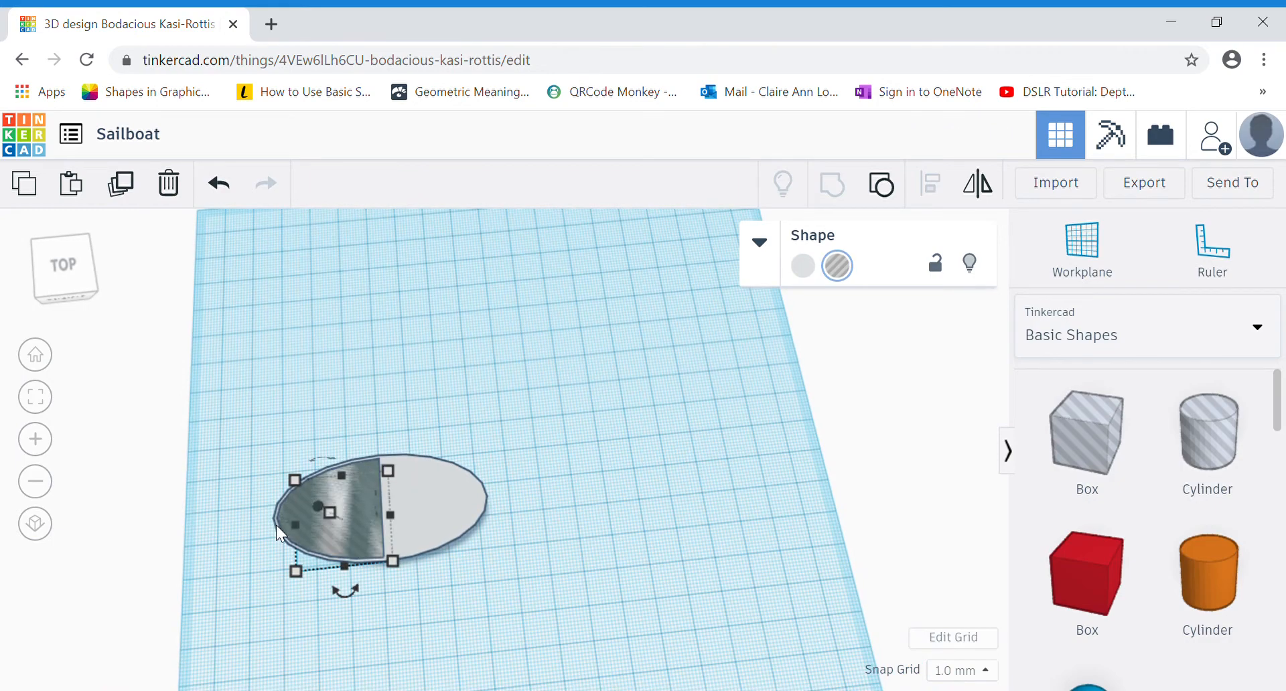
left_click(482, 401)
right_click_drag(482, 401, 482, 353)
left_click_drag(537, 379, 191, 575)
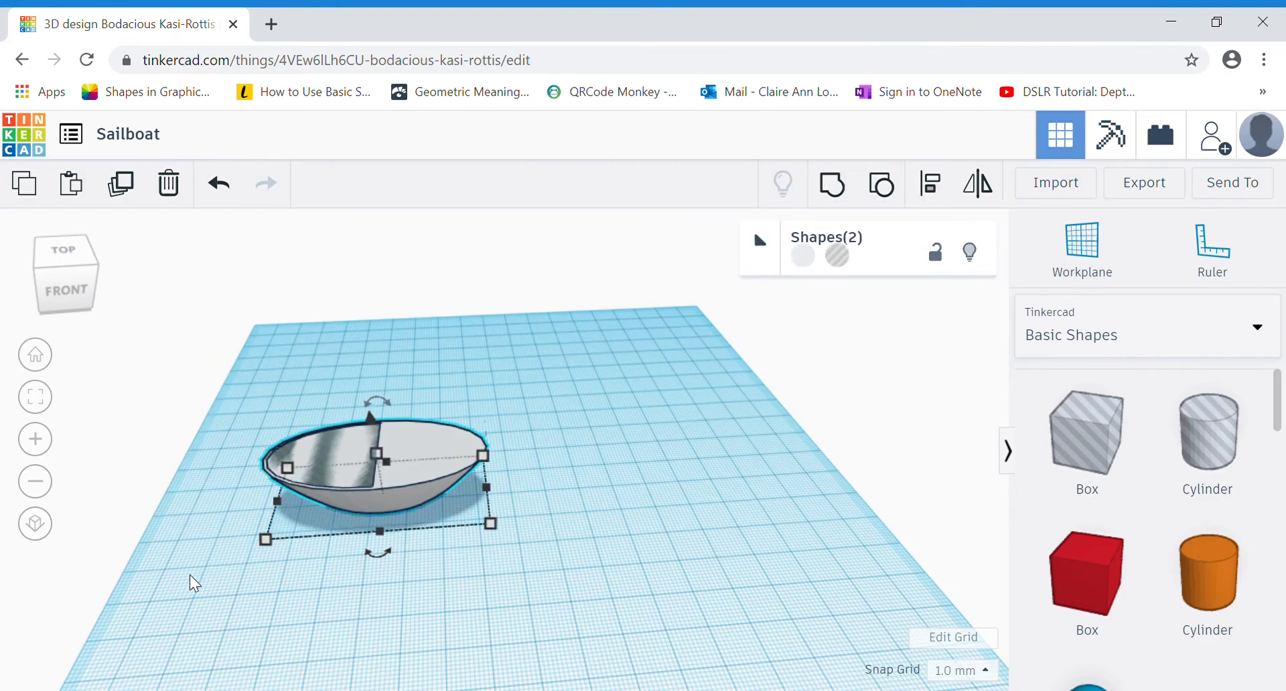
left_click(835, 187)
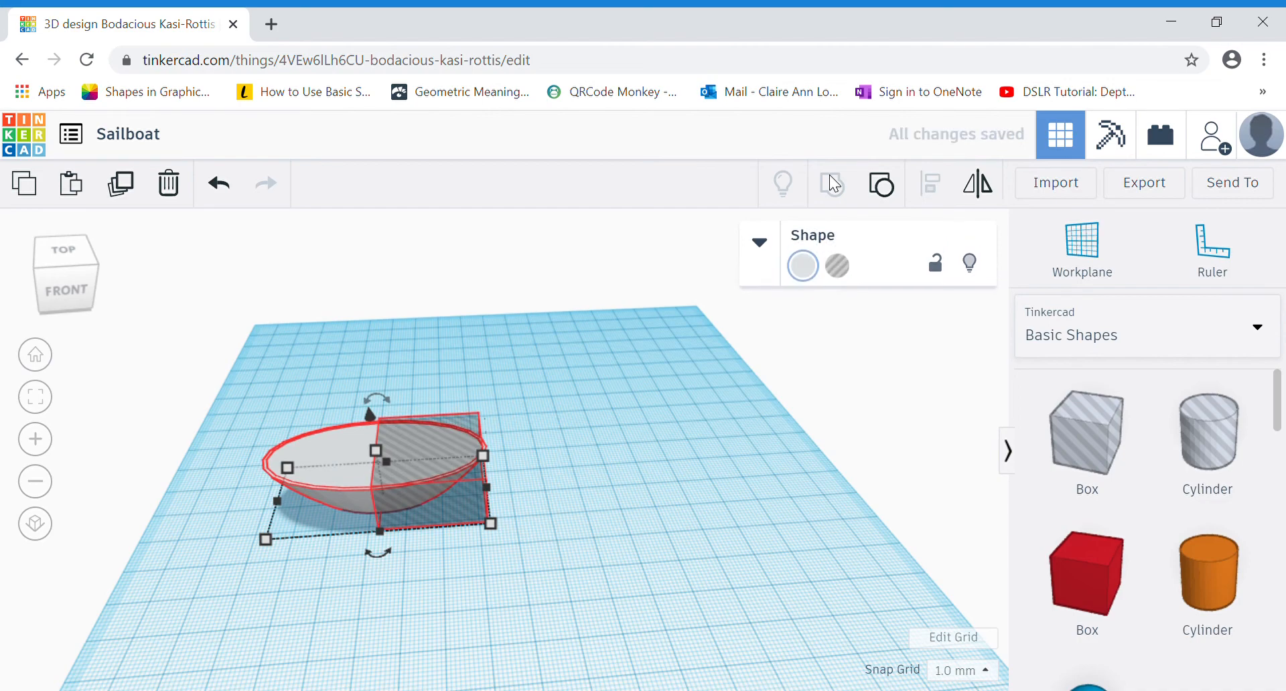
- Move the hollowed hull to the right, toward the middle of the workplane
right_click_drag(518, 402, 492, 418)
left_click_drag(407, 439, 538, 437)
left_click(745, 529)
right_click_drag(745, 529, 737, 501)
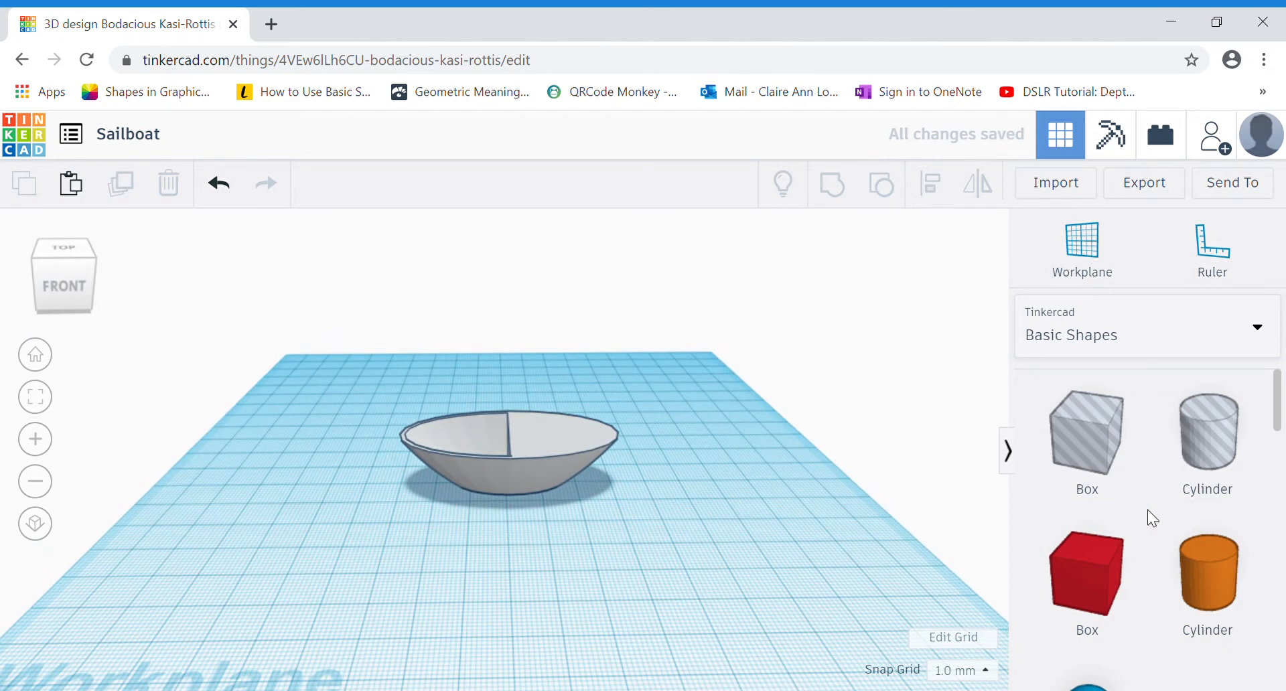
- Add a cylinder to the right of the hull as a mast, 1 mm by 1 mm and 70 mm high
left_click_drag(1241, 582, 684, 521)
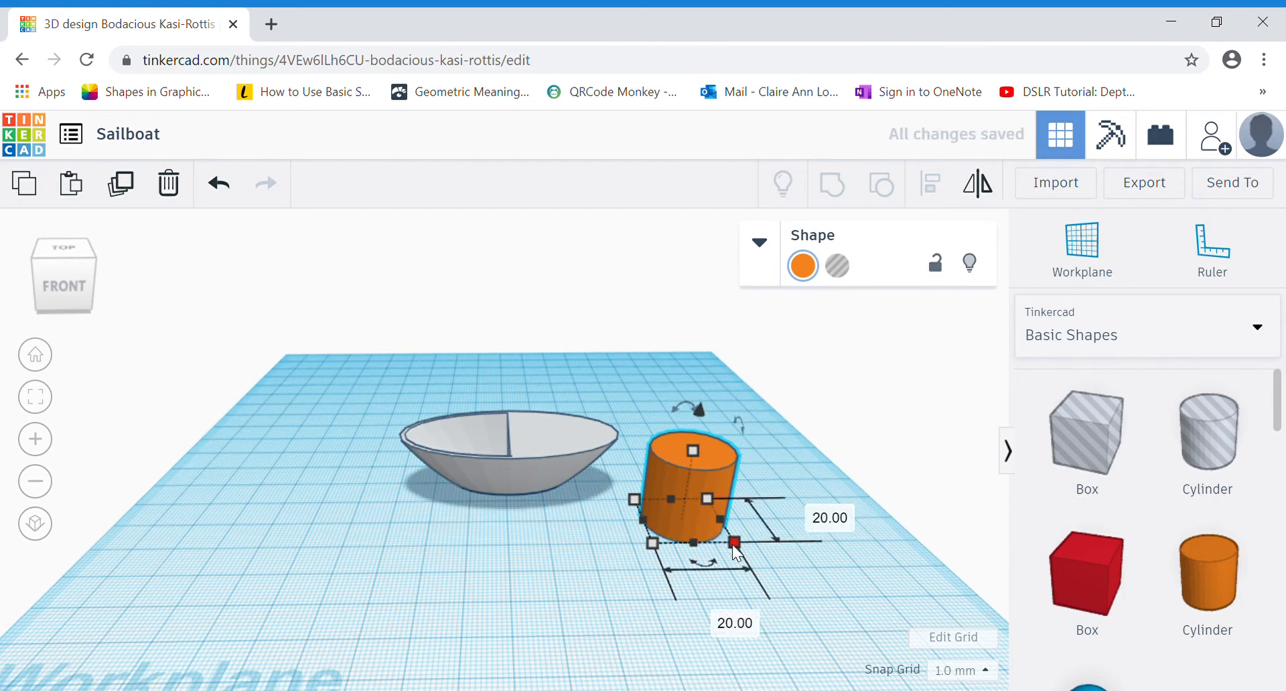
left_click(836, 519)
type("1")
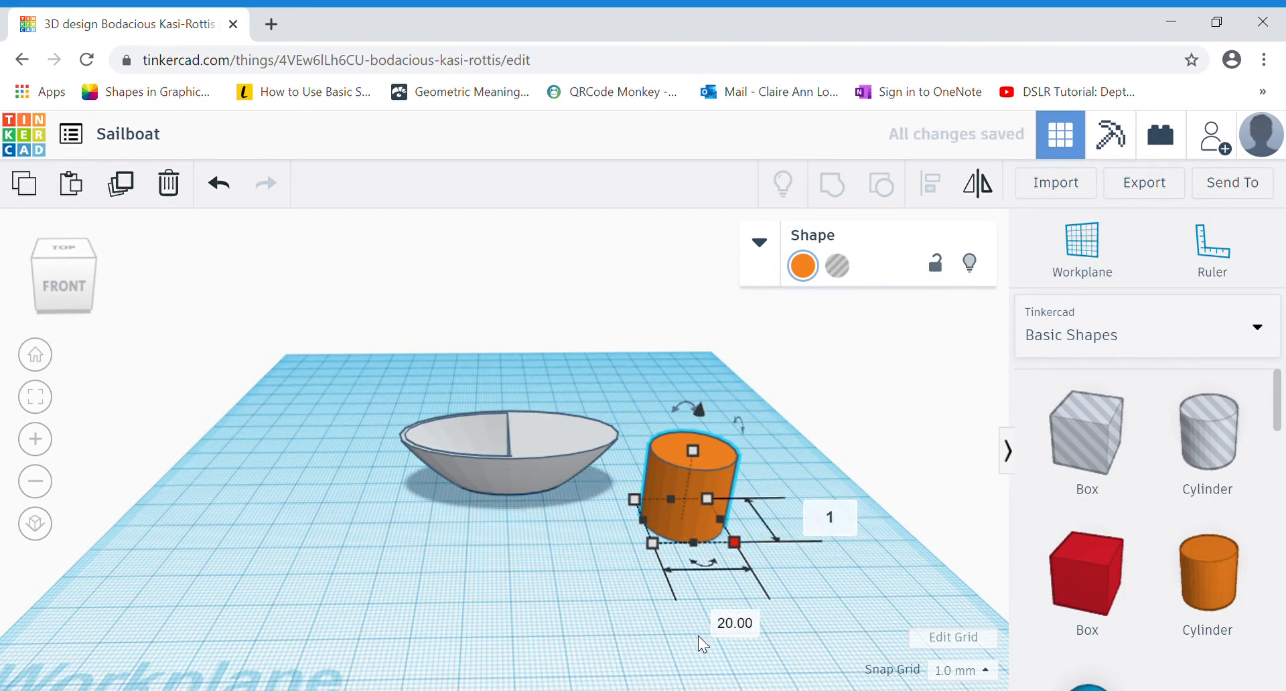
left_click(738, 625)
type("1")
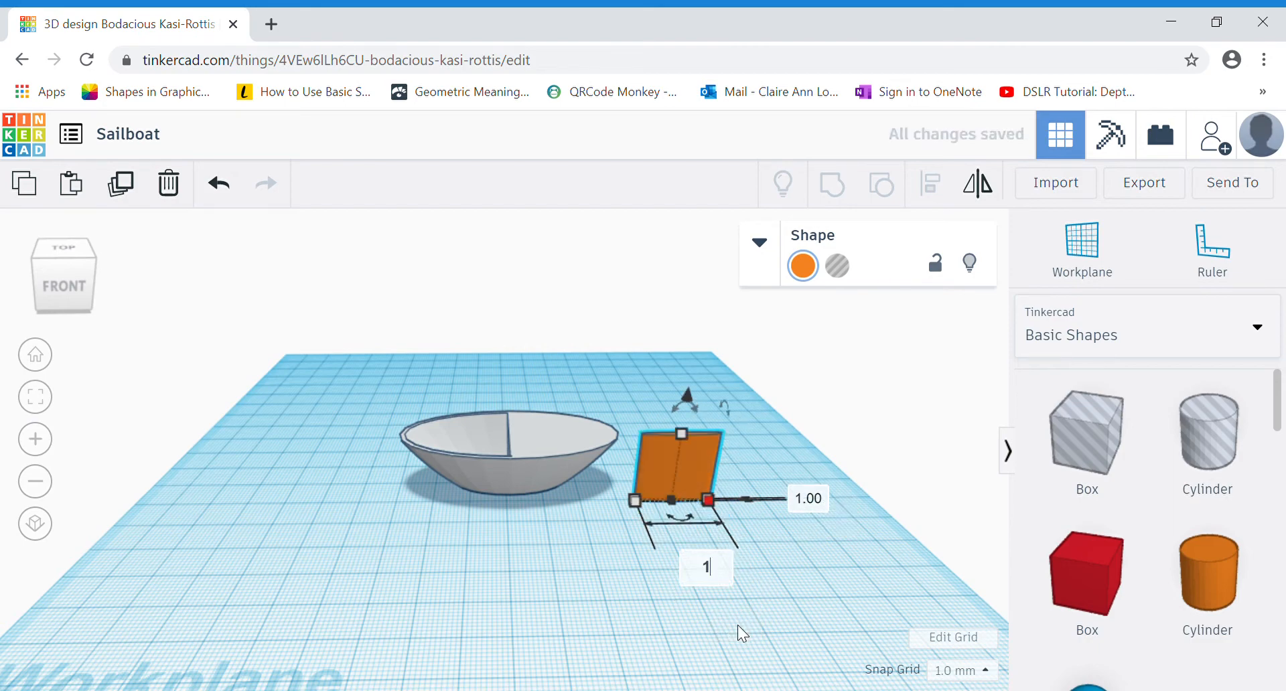
key("Return")
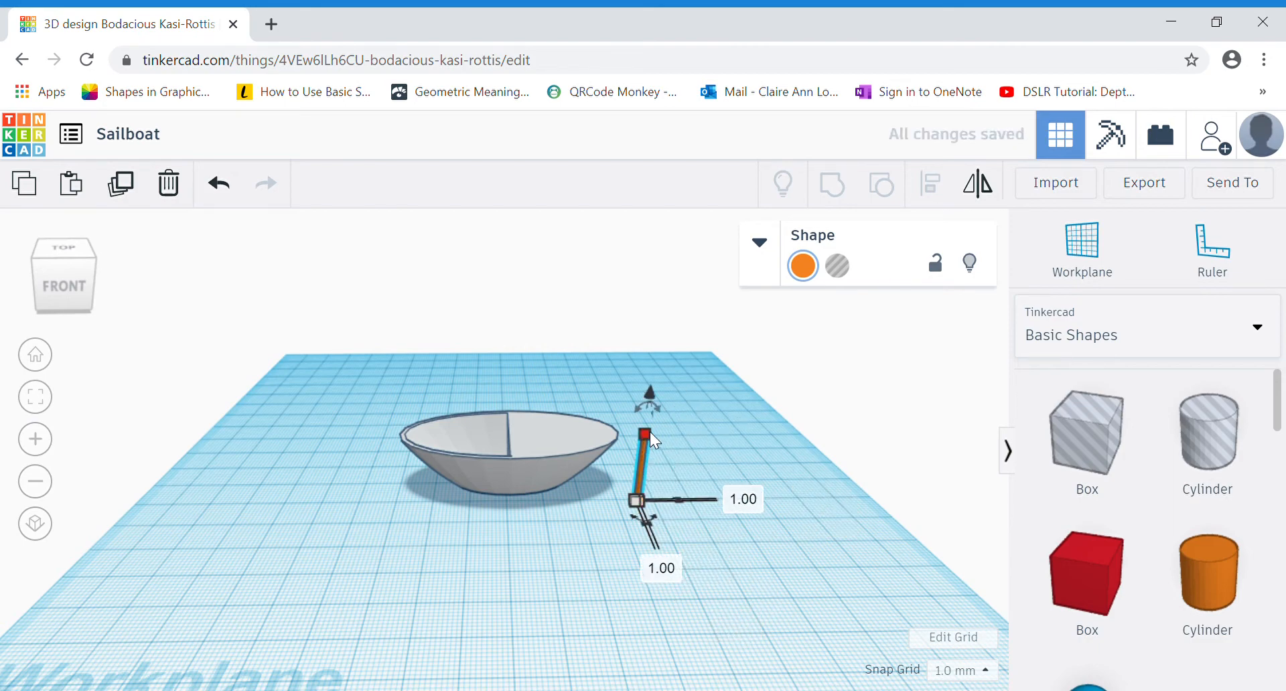
left_click(749, 468)
type("70")
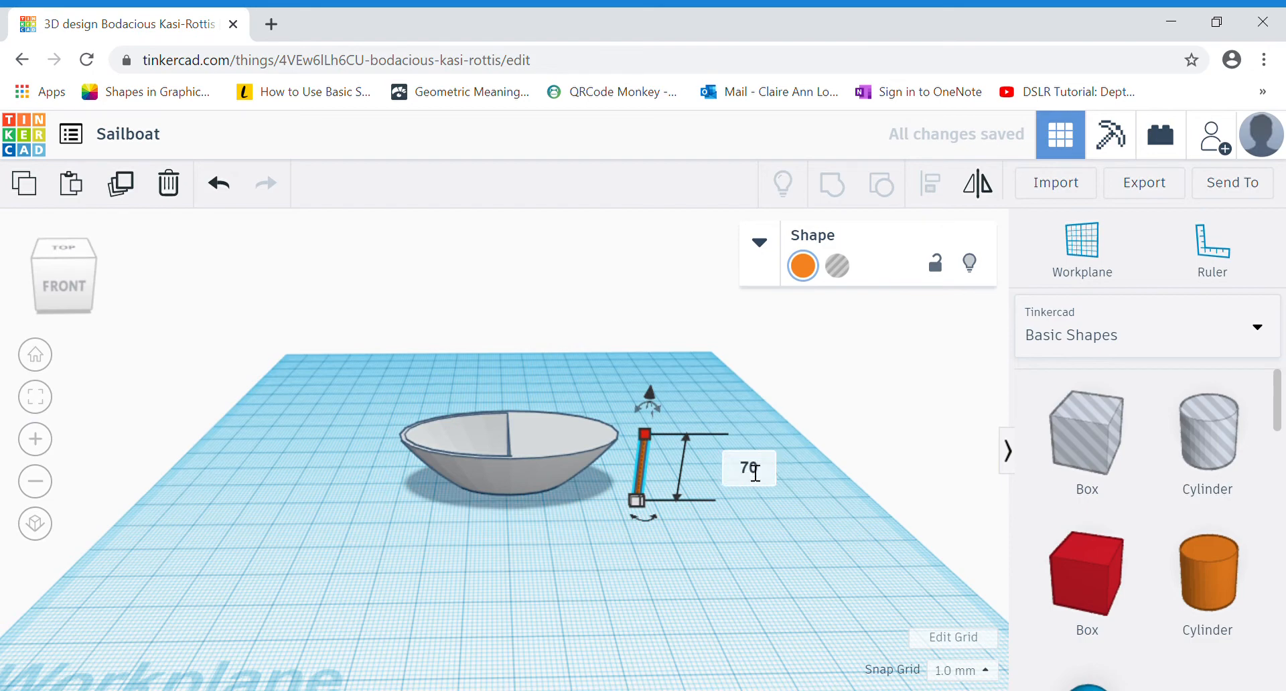
key("Return")
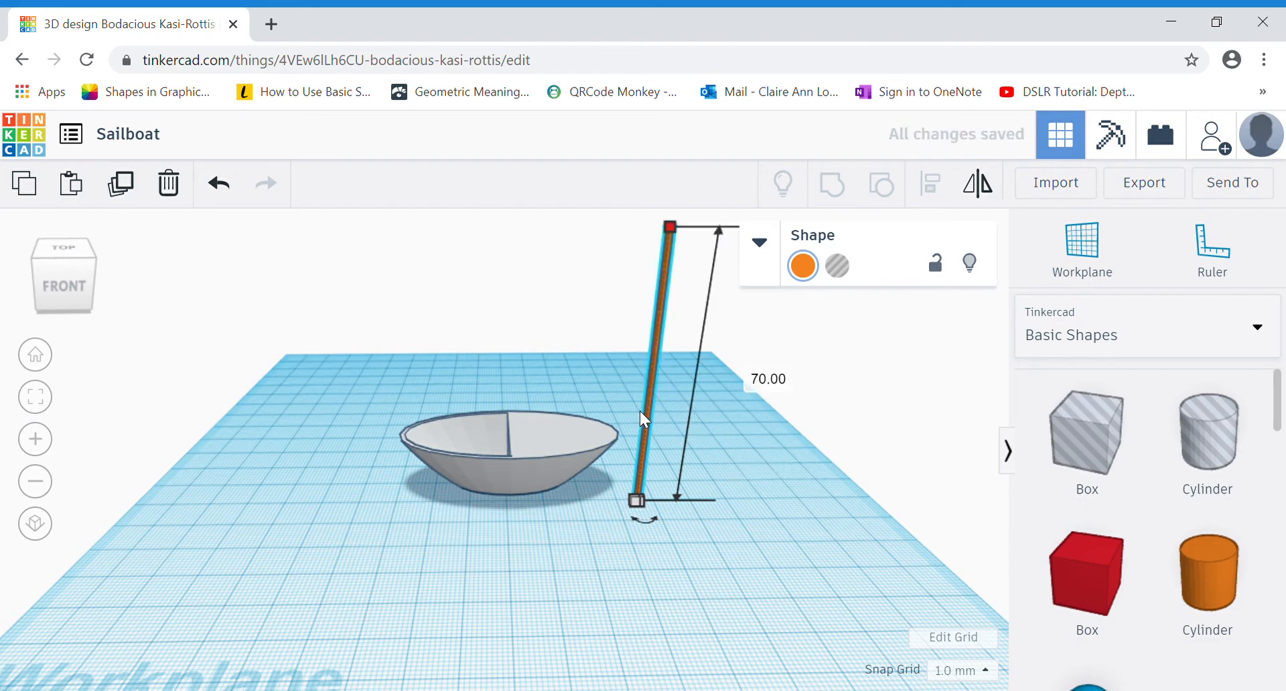
- Colour the mast cylinder dark brown using the preset colours
left_click(811, 269)
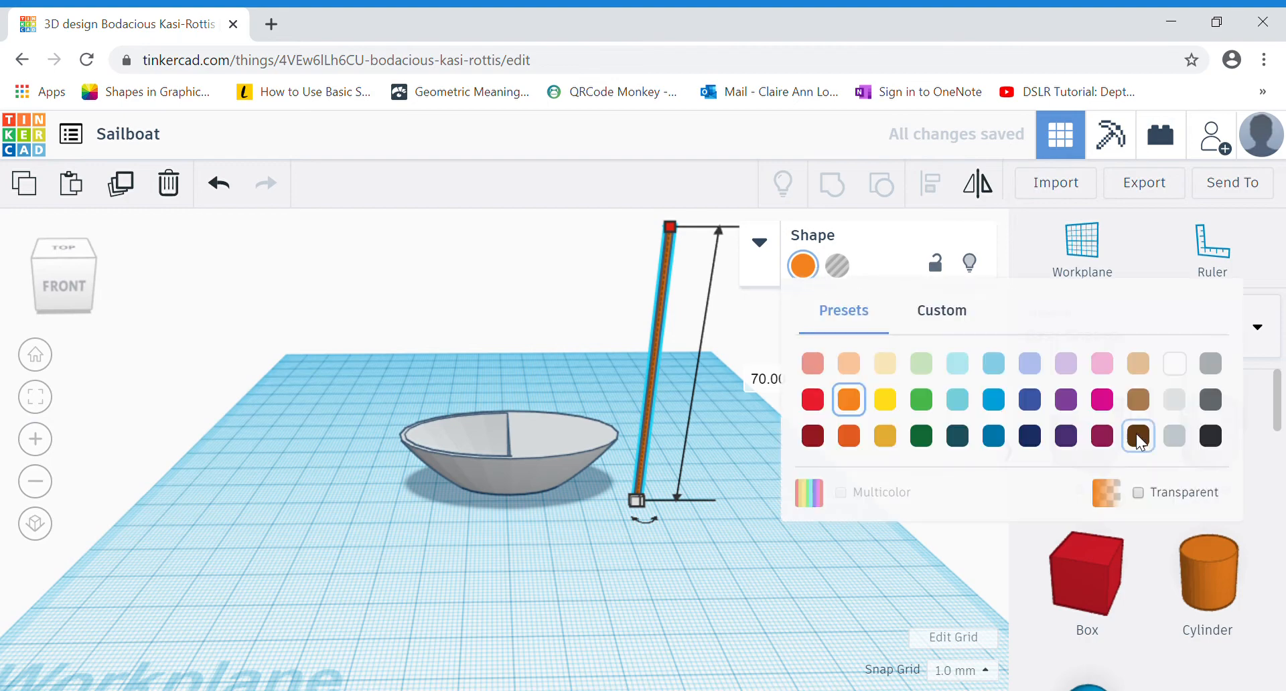
left_click(1144, 437)
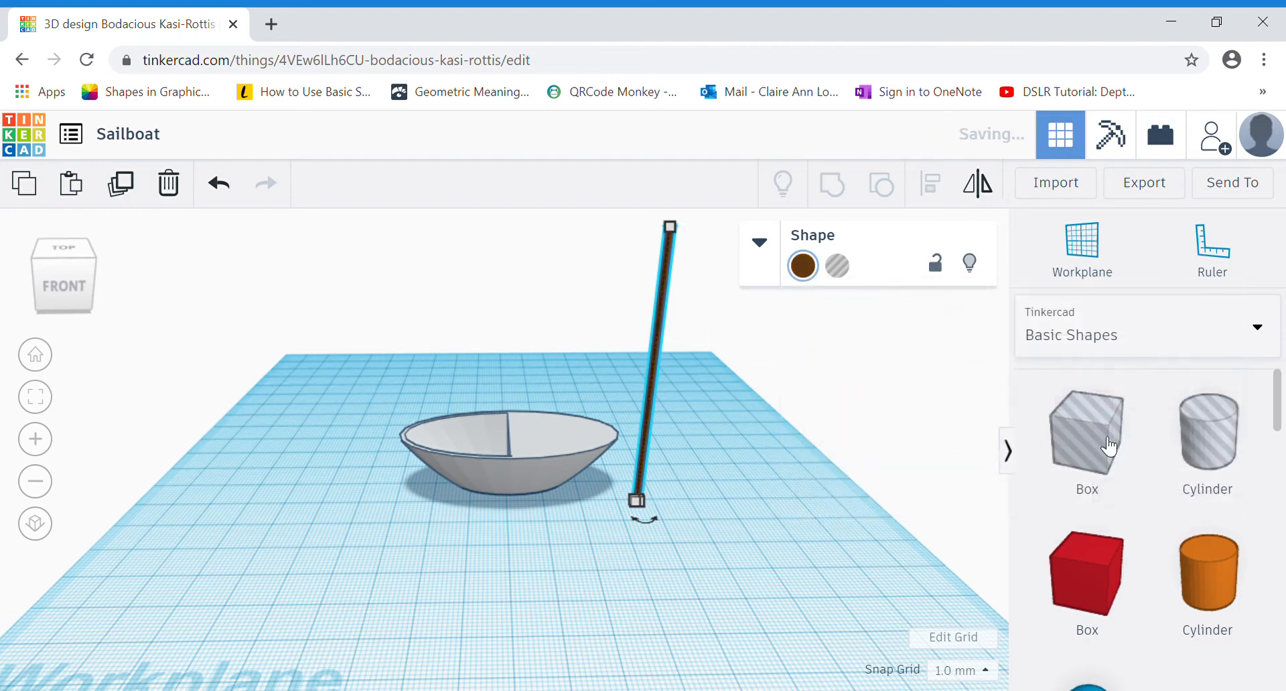
left_click(699, 548)
scroll(699, 547, "down", 1)
scroll(700, 548, "down", 2)
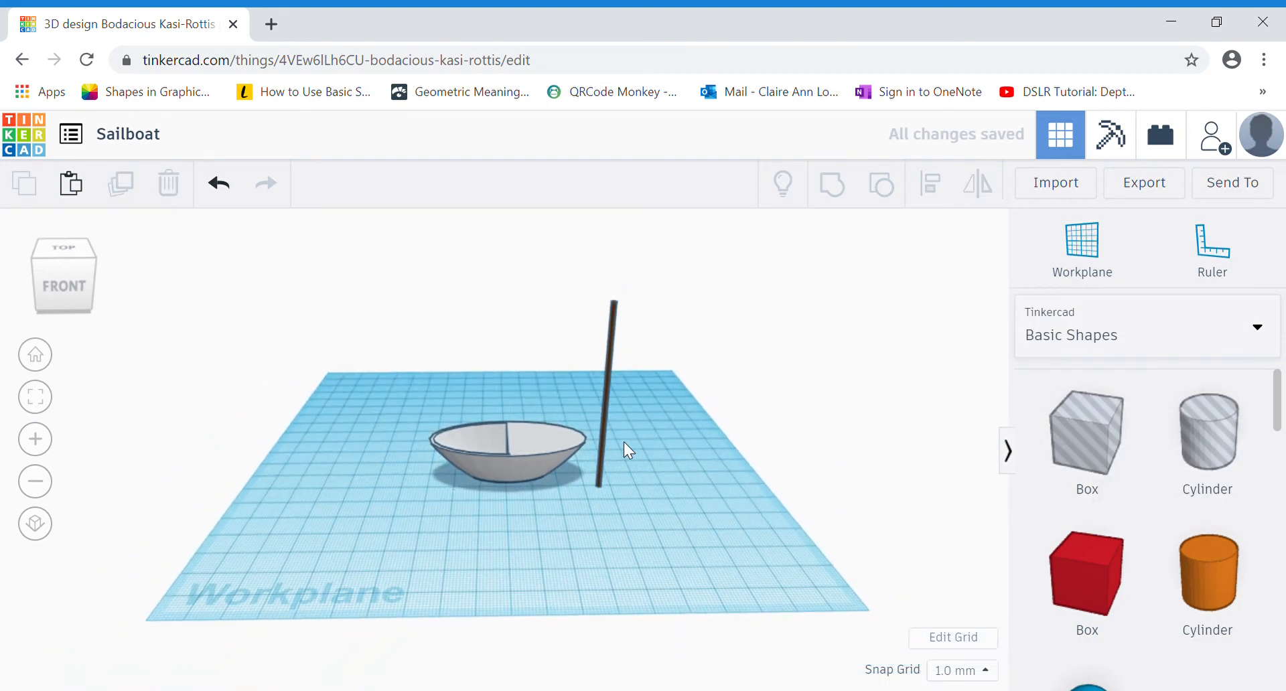
- Check the height of the hull next to the mast
left_click(603, 435)
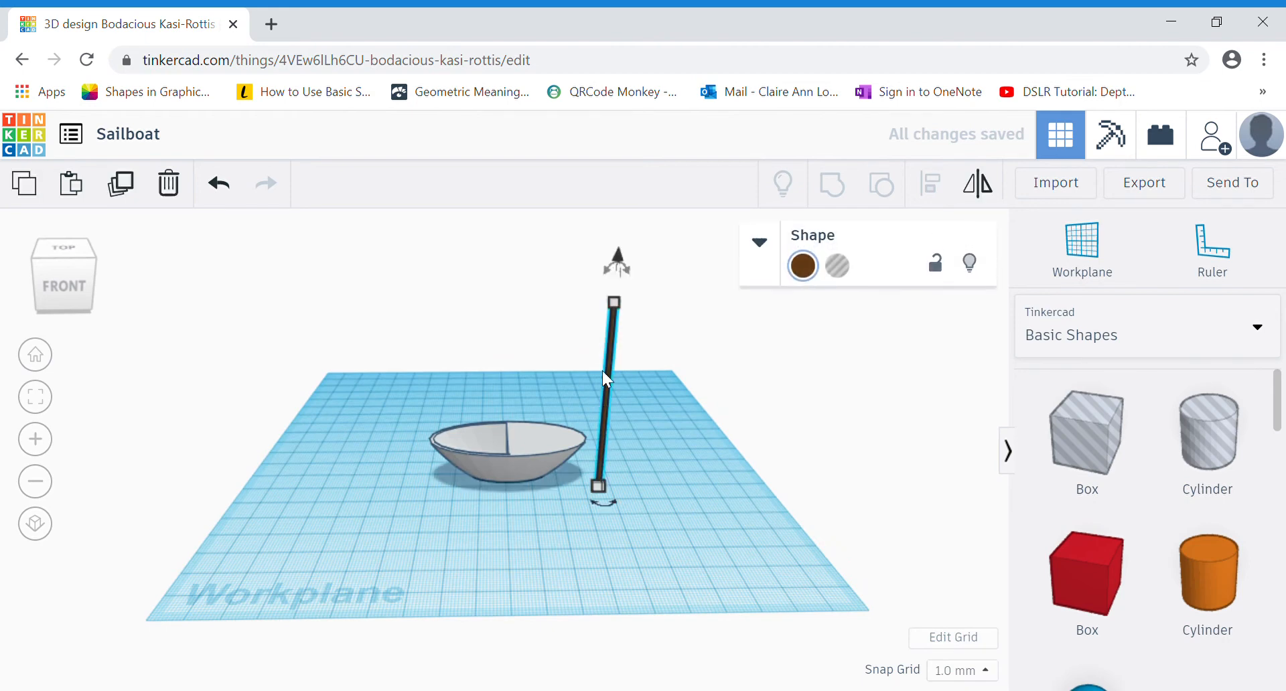
left_click(525, 441)
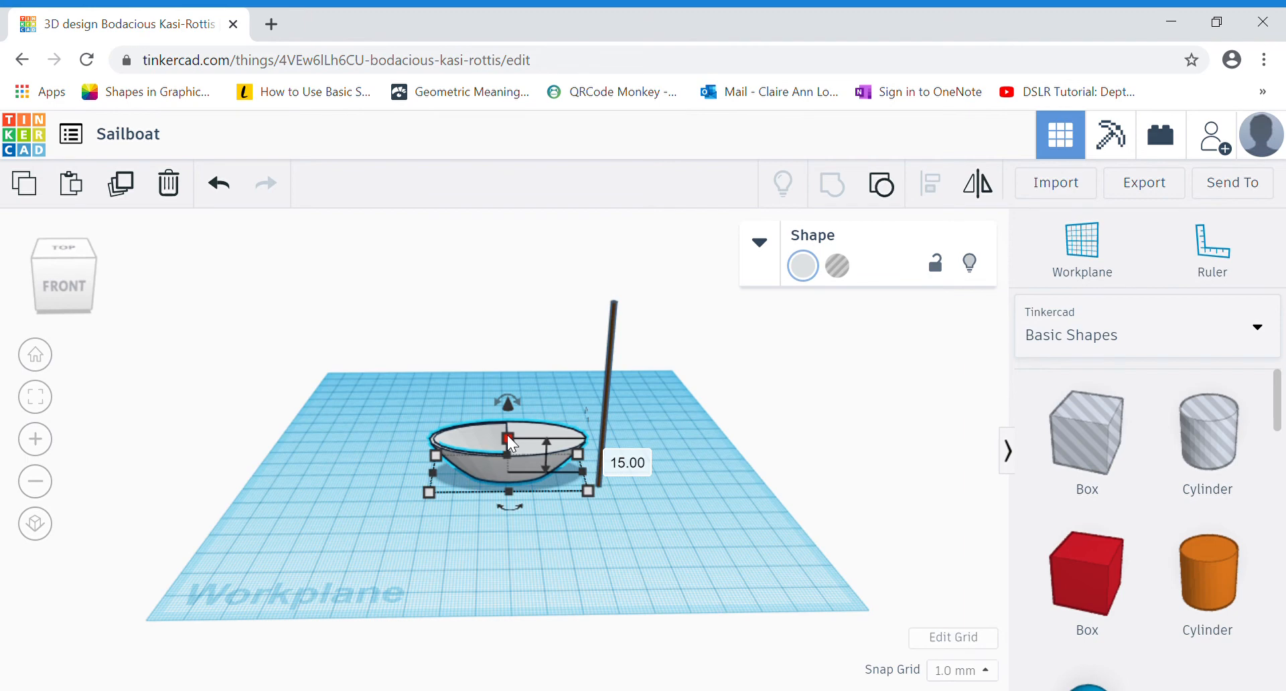
left_click(609, 401)
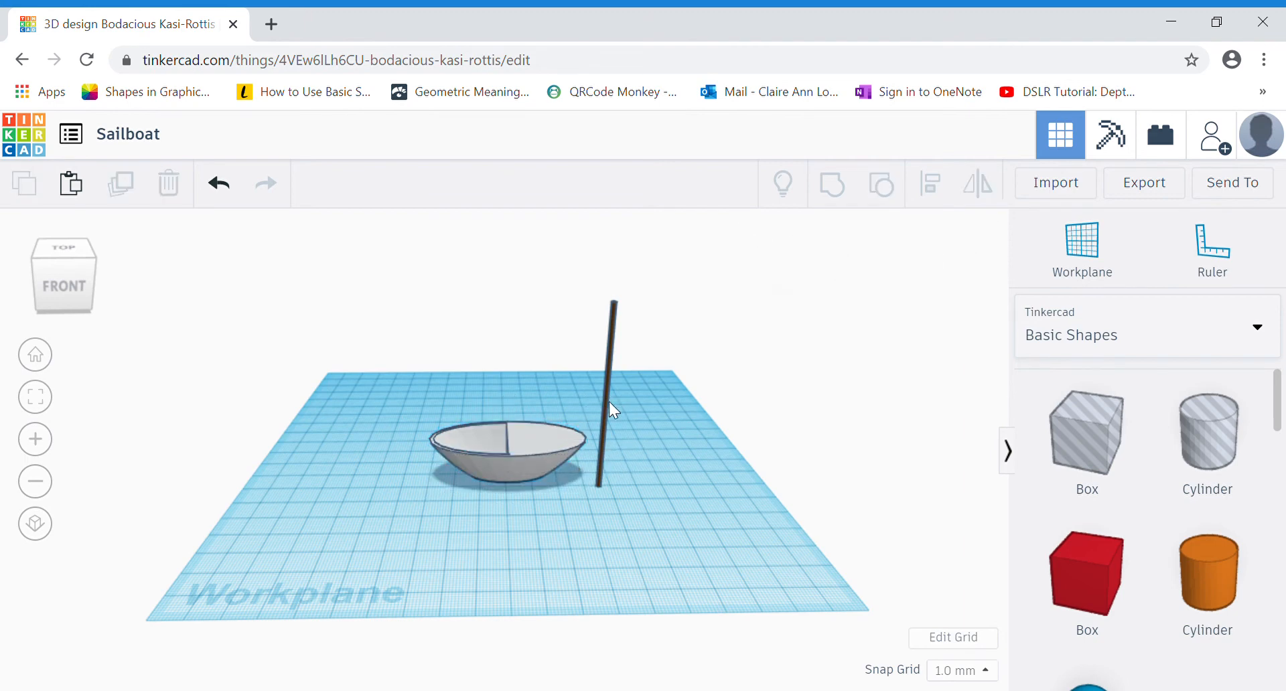
- Raise the mast cylinder to 15 mm above the workplane
left_click(605, 402)
left_click_drag(618, 247, 623, 183)
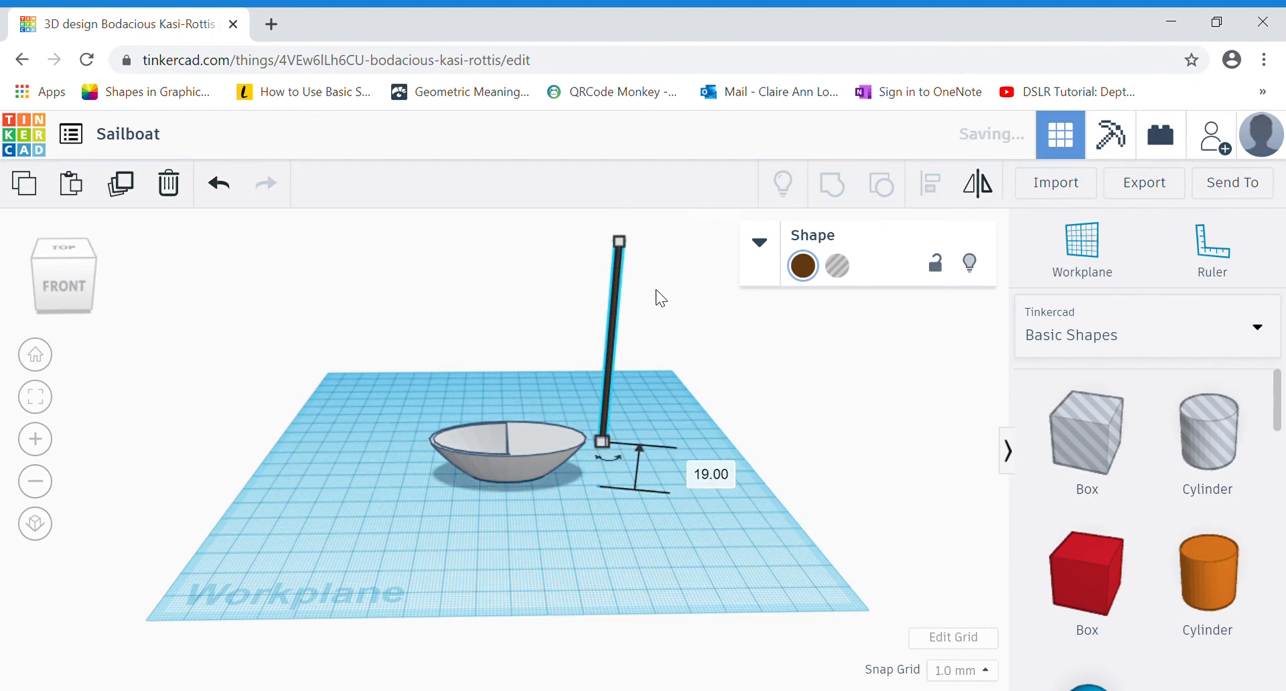
left_click(711, 474)
type("15")
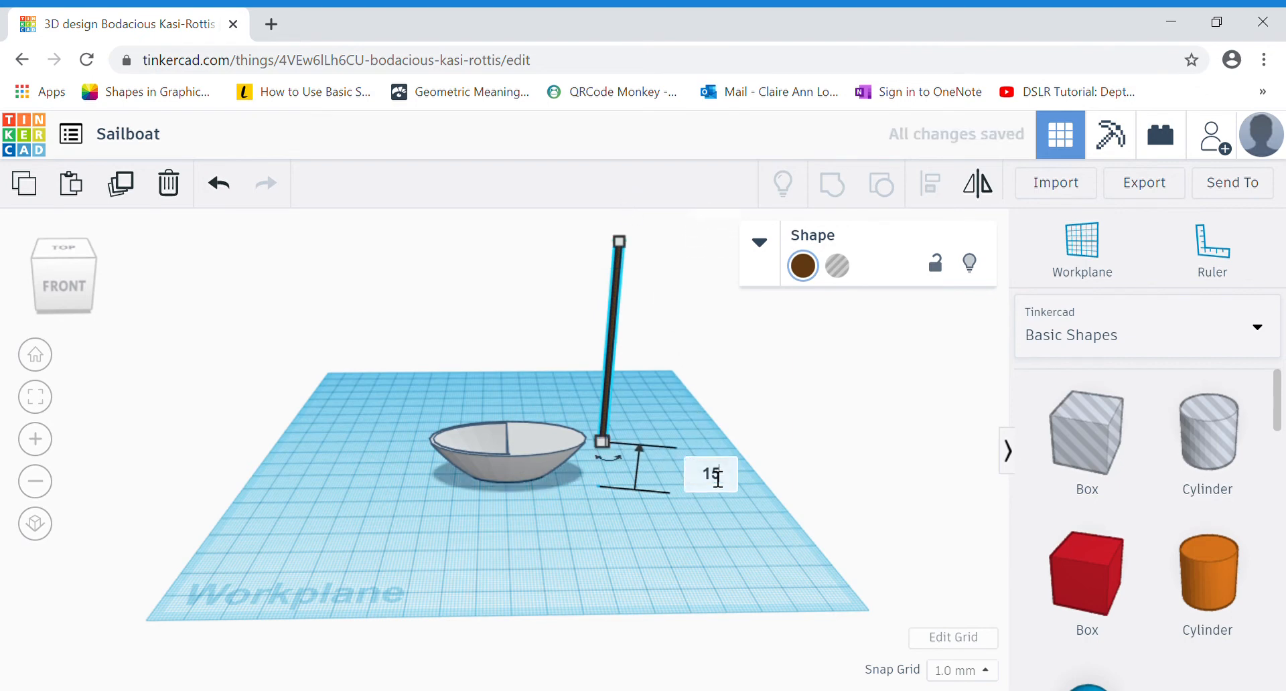
key("Return")
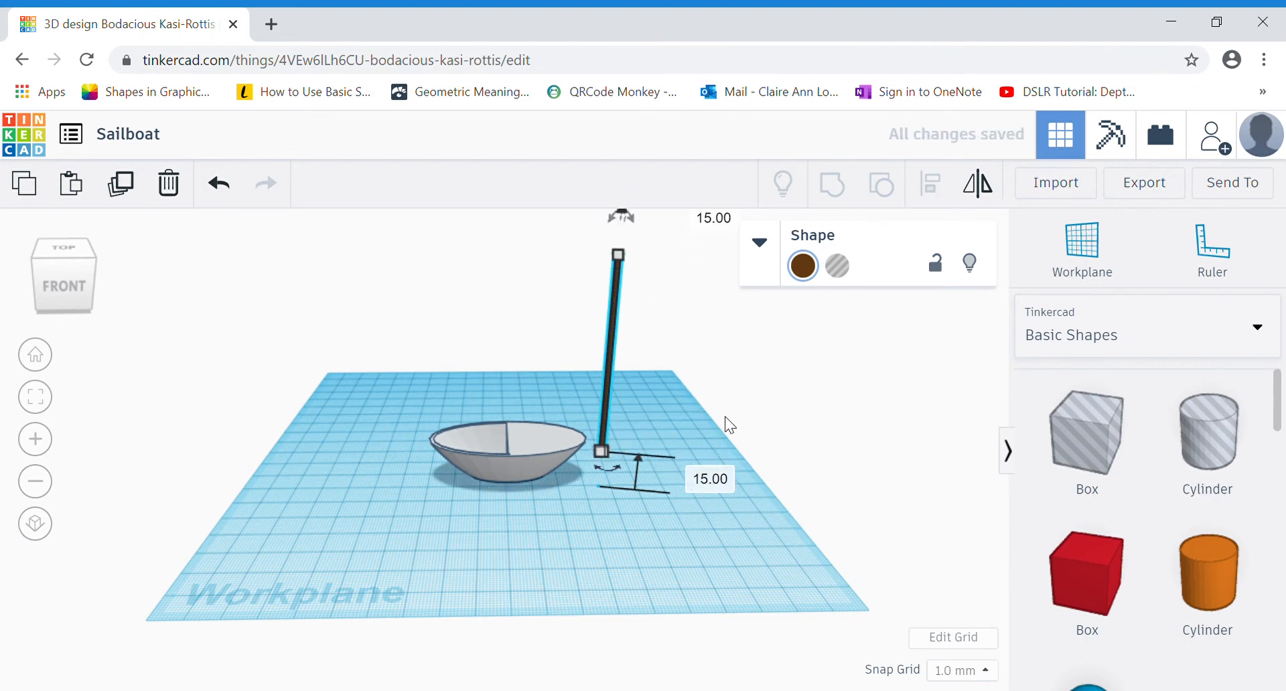
- Move the raised mast left and back so it stands near the middle of the hull
key("Left")
key("Left")
key("Left")
key("Left")
key("Left")
key("Left")
key("Left")
key("Left")
key("Left")
key("Left")
key("Left")
key("Left")
key("Left")
key("Left")
key("Left")
key("Left")
key("Left")
key("Left")
key("Left")
key("Left")
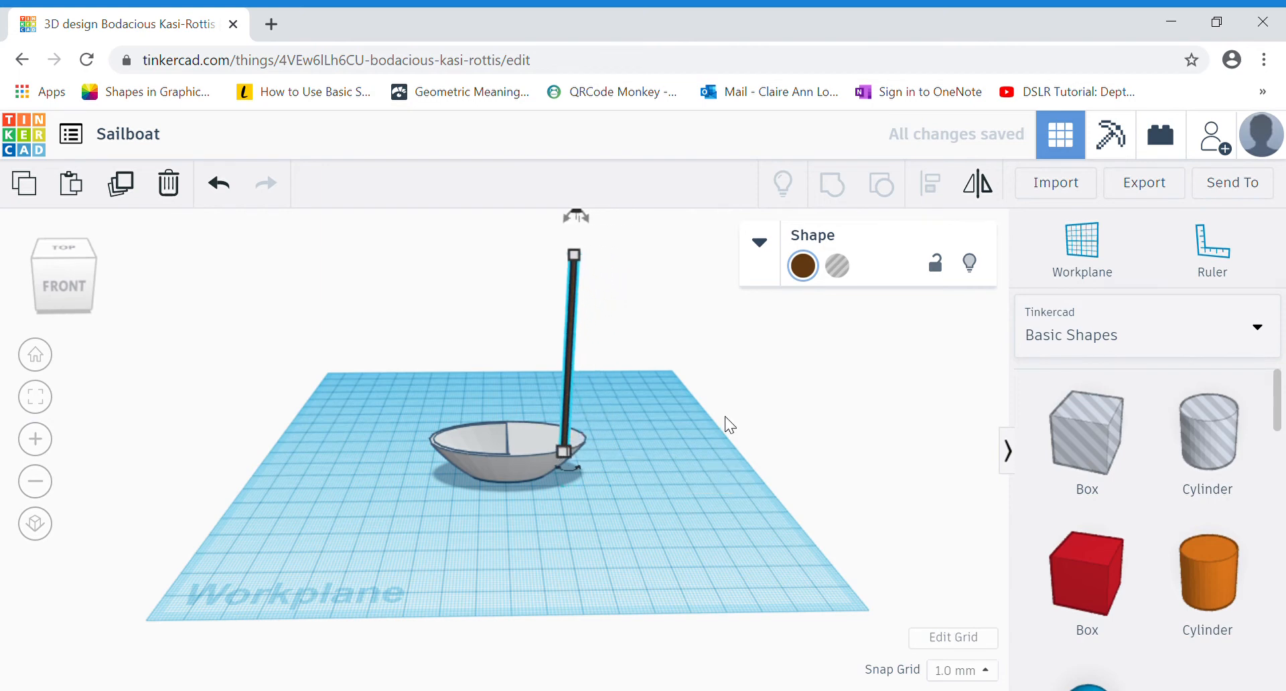
key("Up")
key("Up")
key("Up")
key("Up")
key("Up")
key("Up")
key("Up")
key("Up")
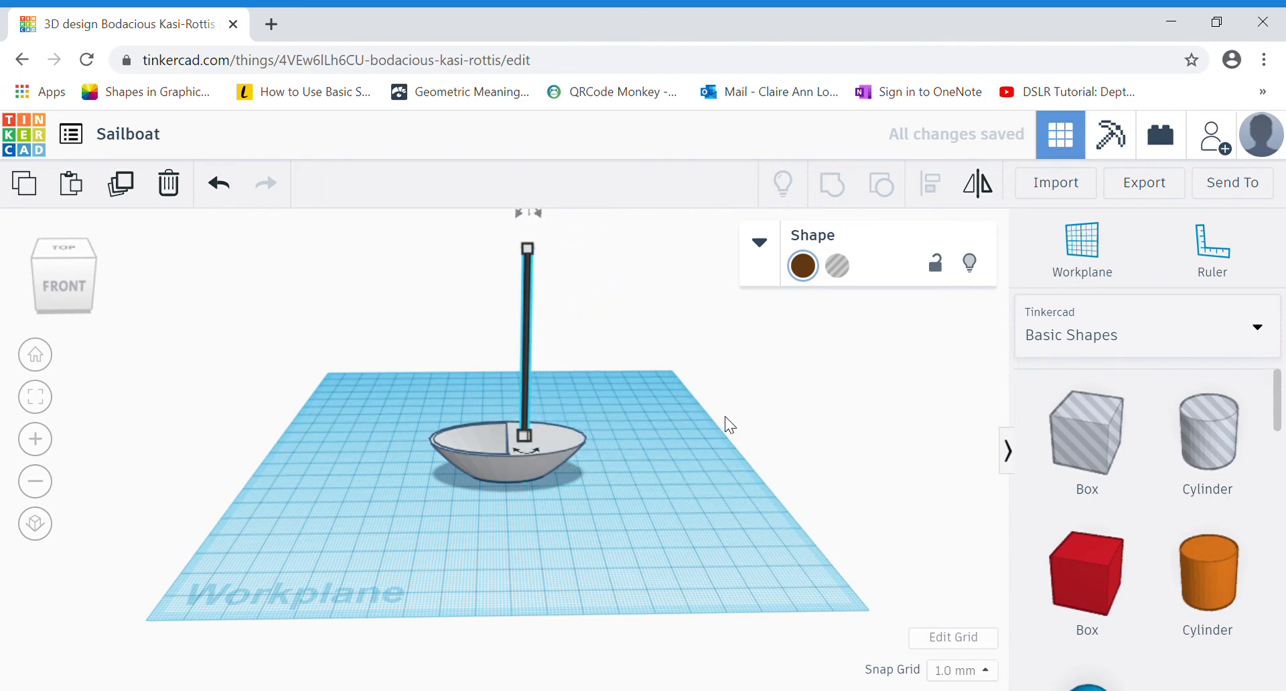
mouse_move(727, 424)
right_mouse_down()
mouse_move(713, 495)
mouse_move(718, 440)
right_mouse_up()
key("Down")
key("Down")
key("Down")
key("Down")
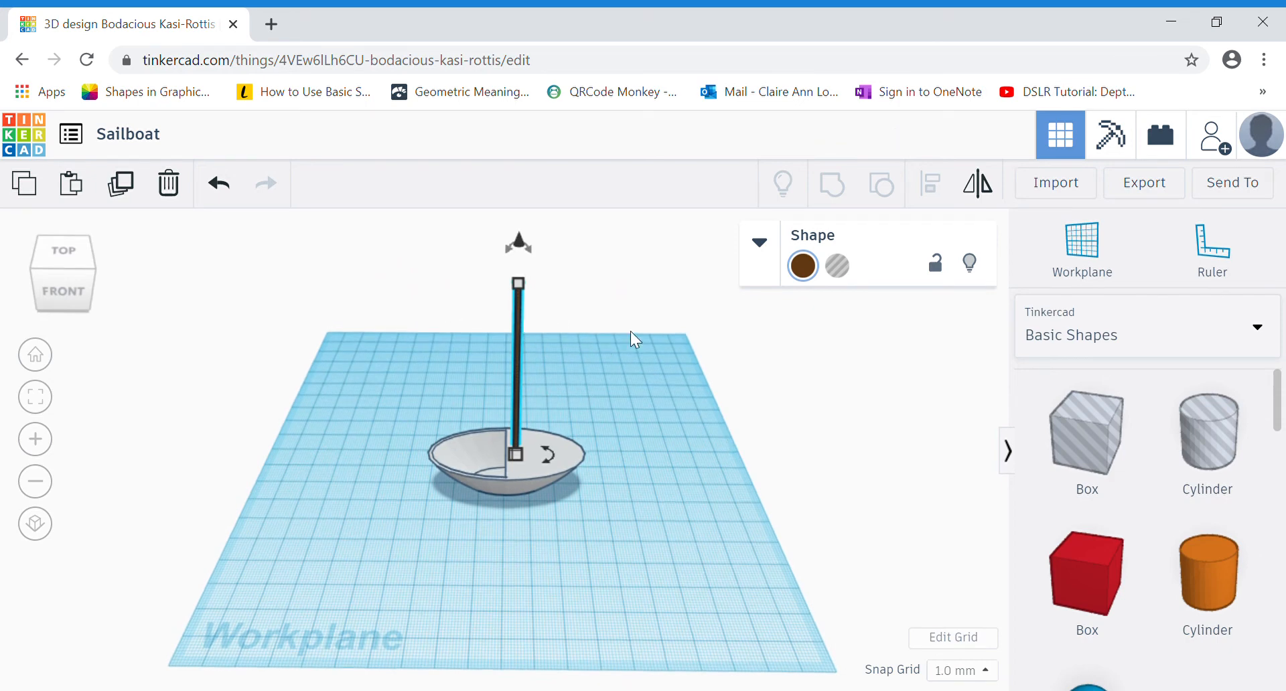
- Duplicate the mast, rotate the copy to lie horizontally across the hull, and set its length to 35 mm as a boom
left_click(124, 194)
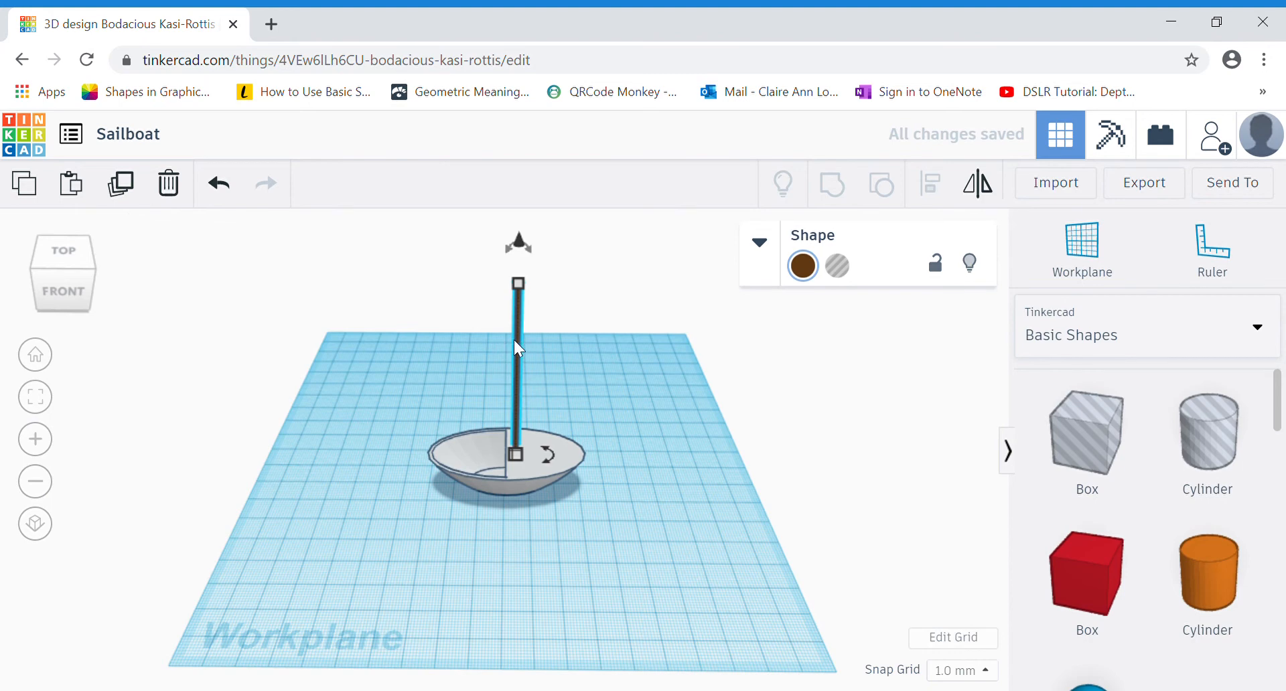
left_click_drag(504, 256, 417, 375)
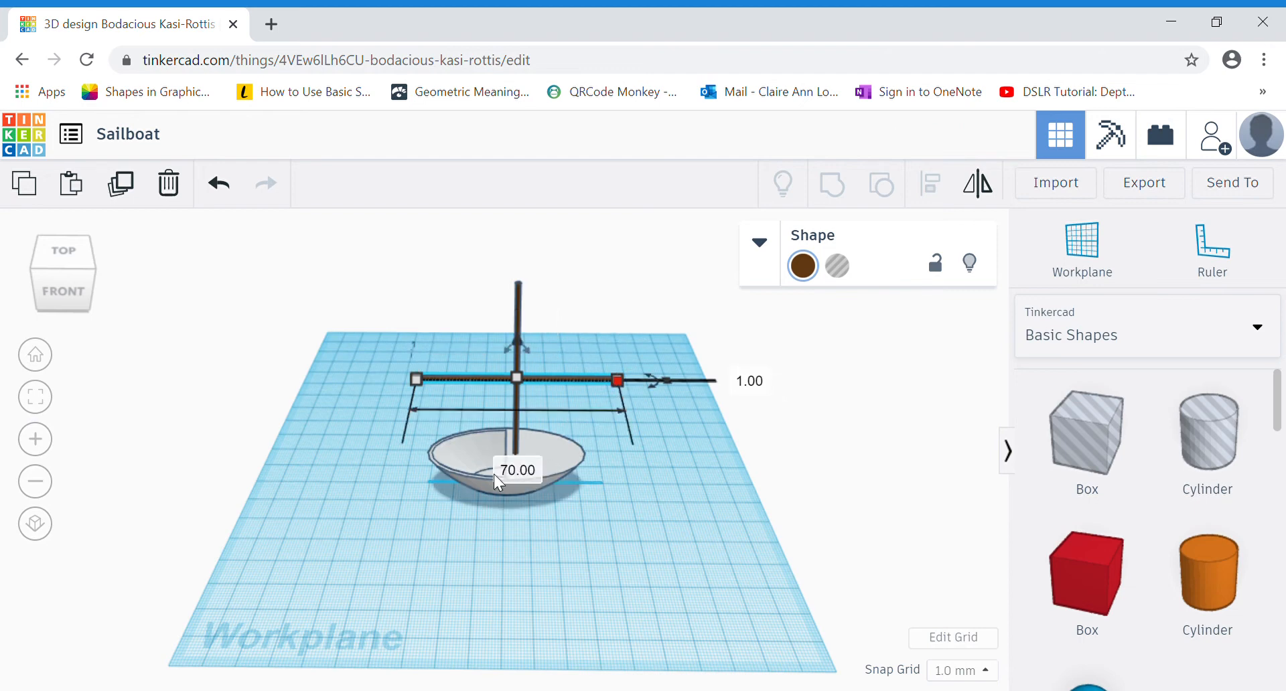
type("35")
key("Return")
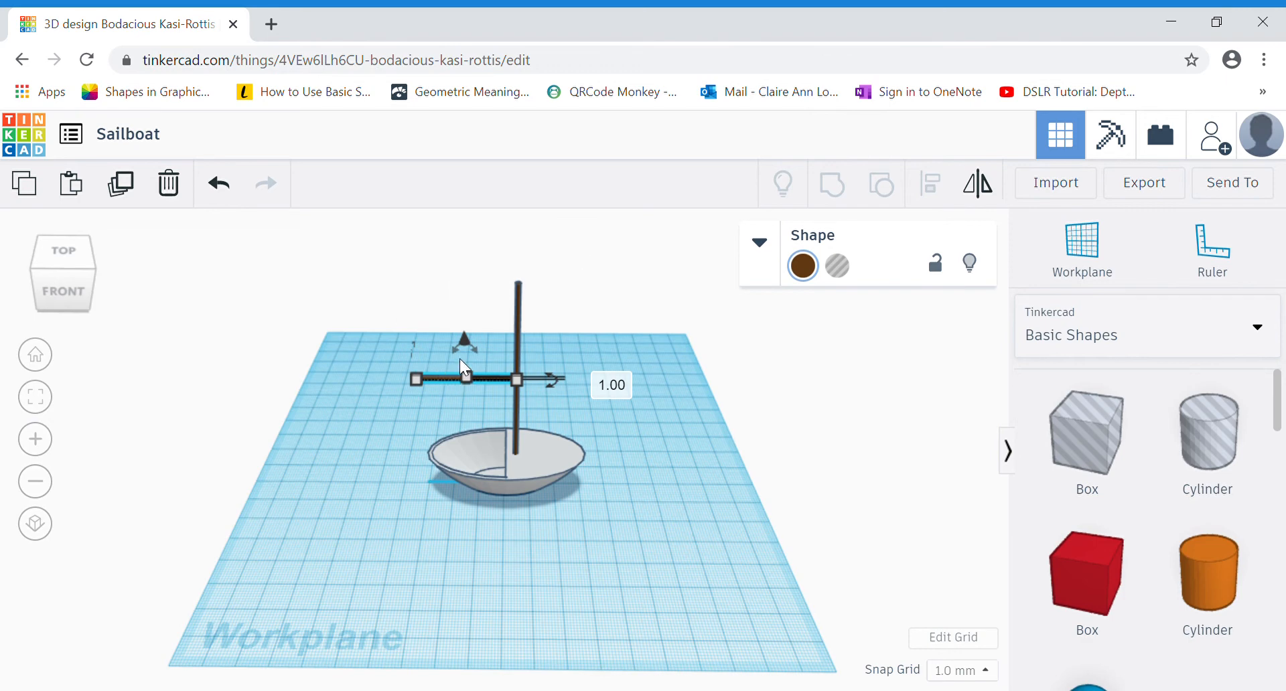
- Lower the horizontal boom to 24 mm above the workplane
left_click_drag(465, 342, 467, 394)
left_click(637, 445)
type("24")
key("Return")
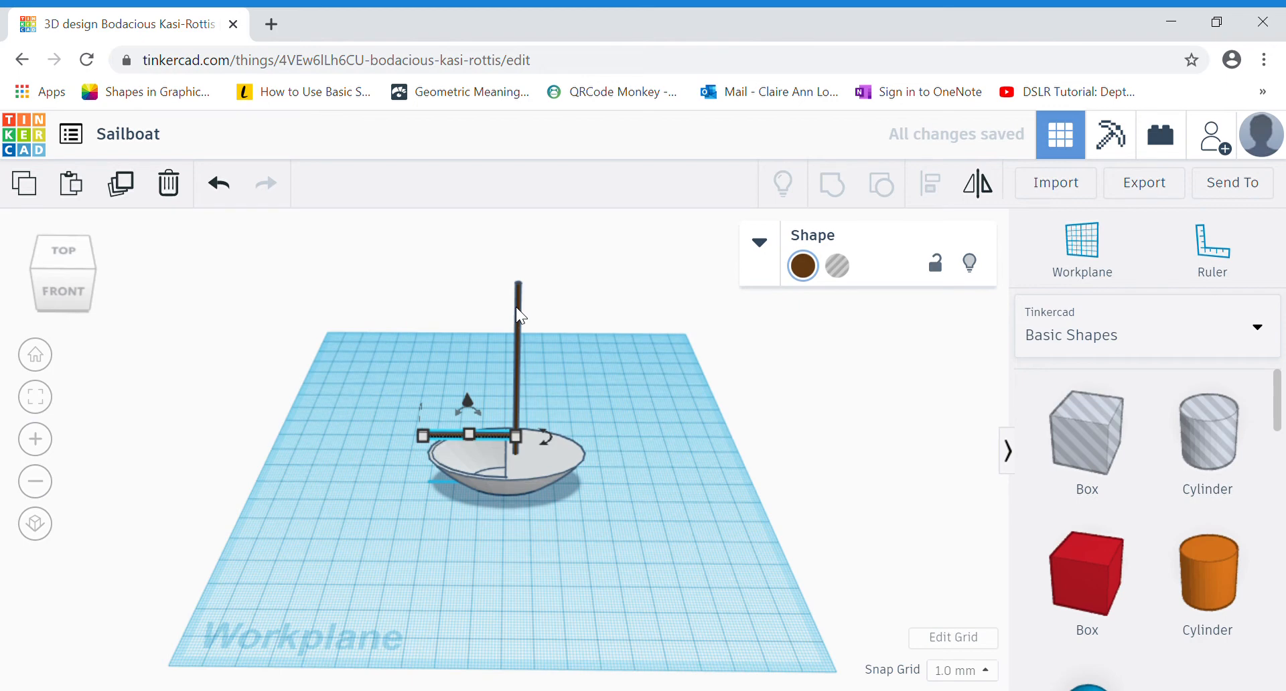
left_click(625, 439)
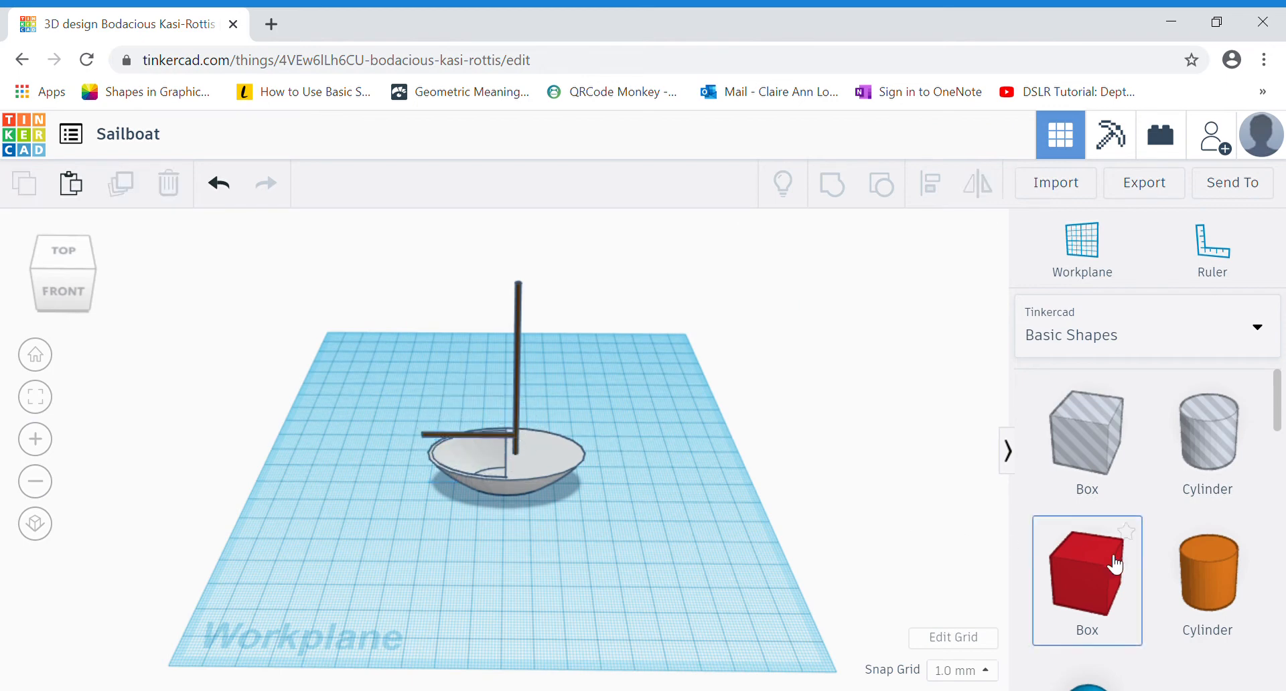
- Add a wedge to the right of the hull as a sail and set its height to 50 mm
scroll(1114, 561, "down", 5)
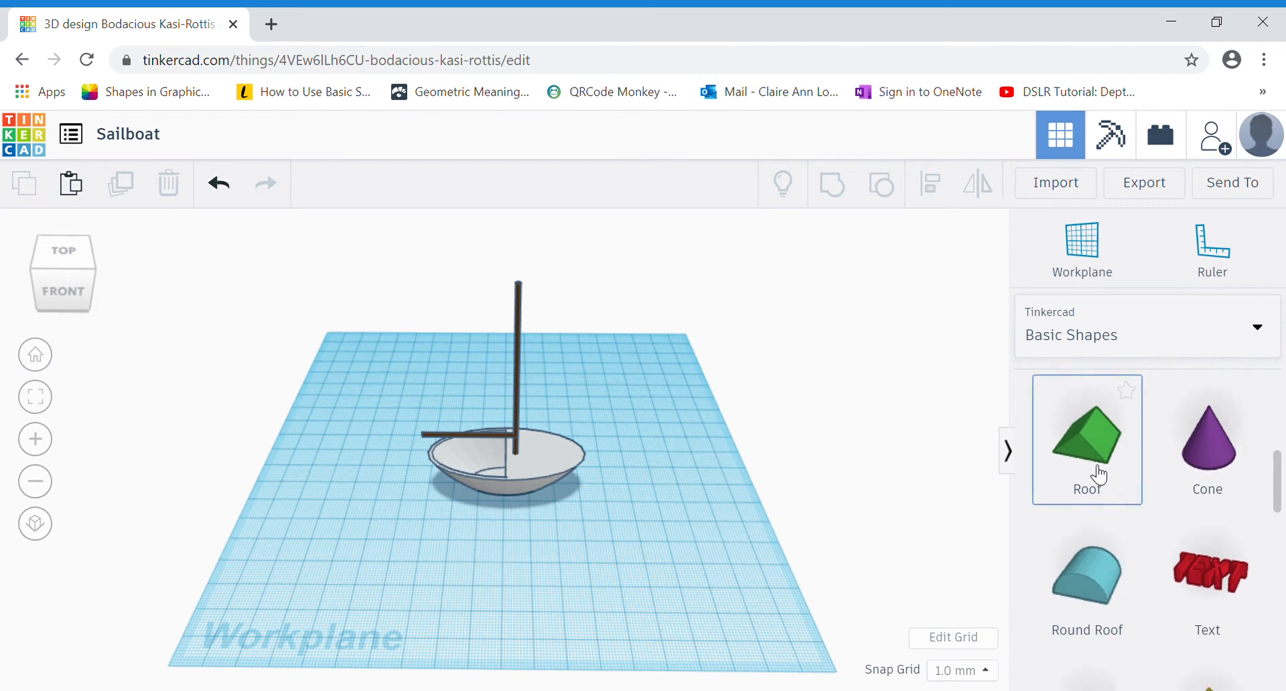
scroll(1096, 474, "down", 3)
left_click_drag(1097, 475, 618, 474)
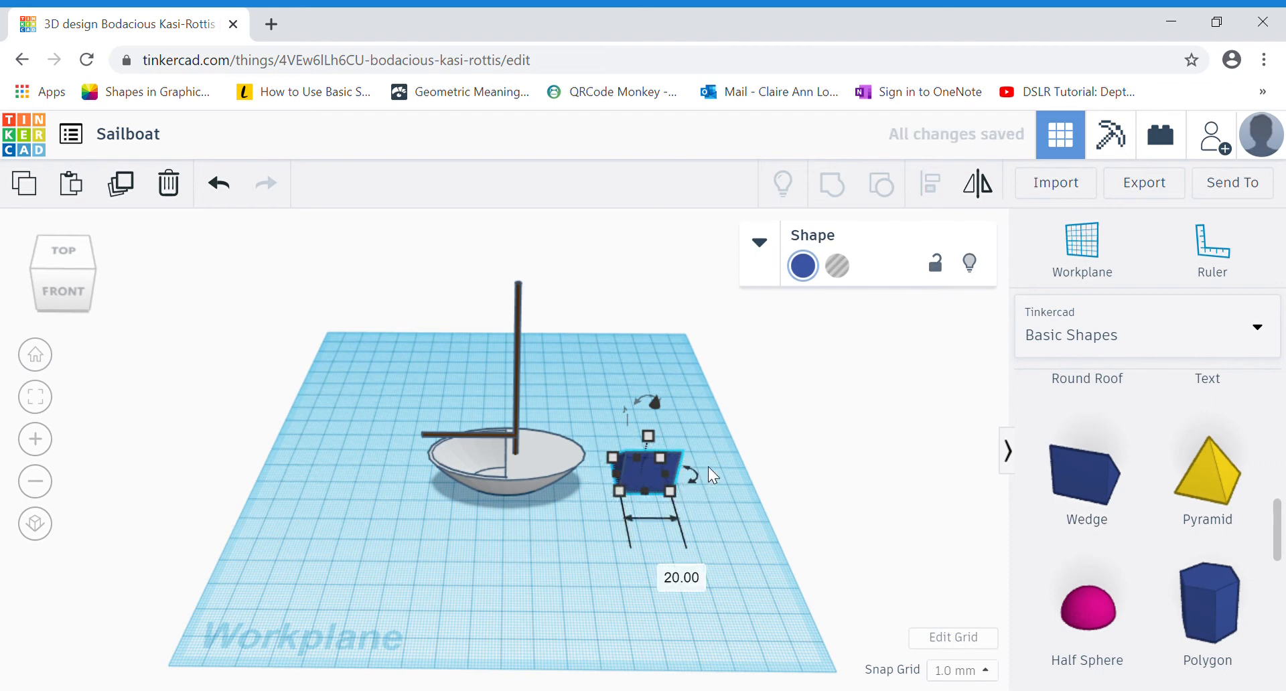
right_click_drag(818, 474, 704, 440)
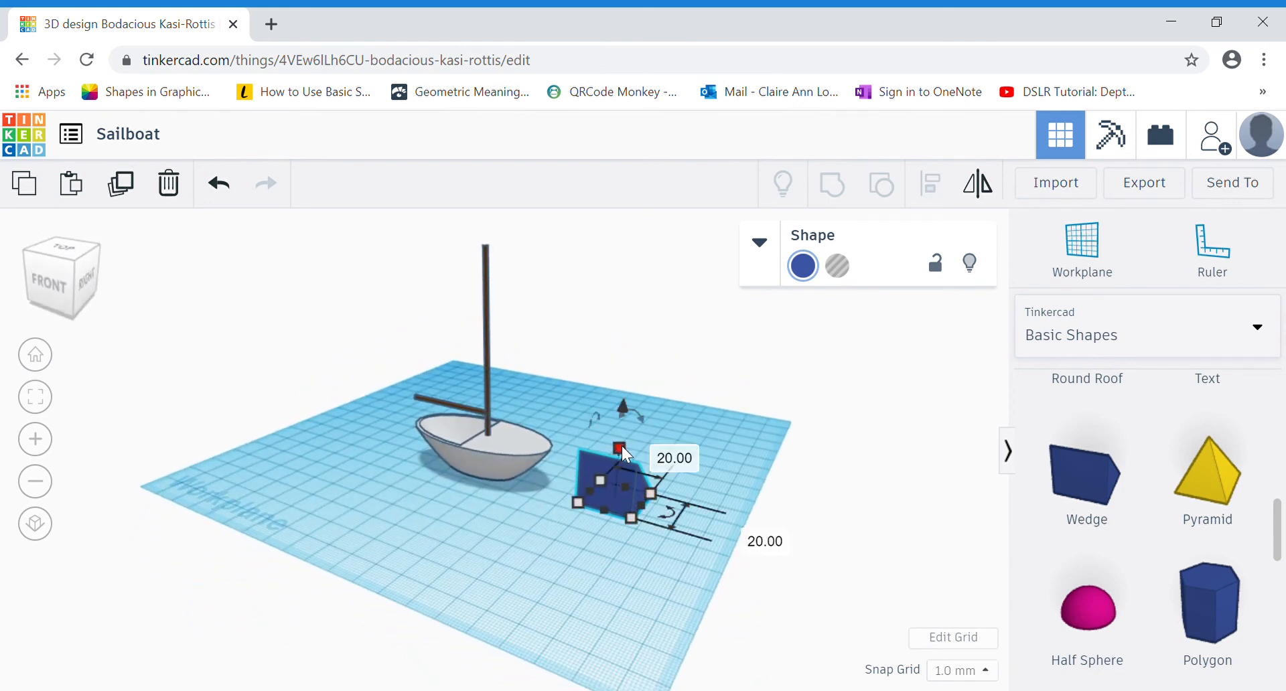
left_click(728, 477)
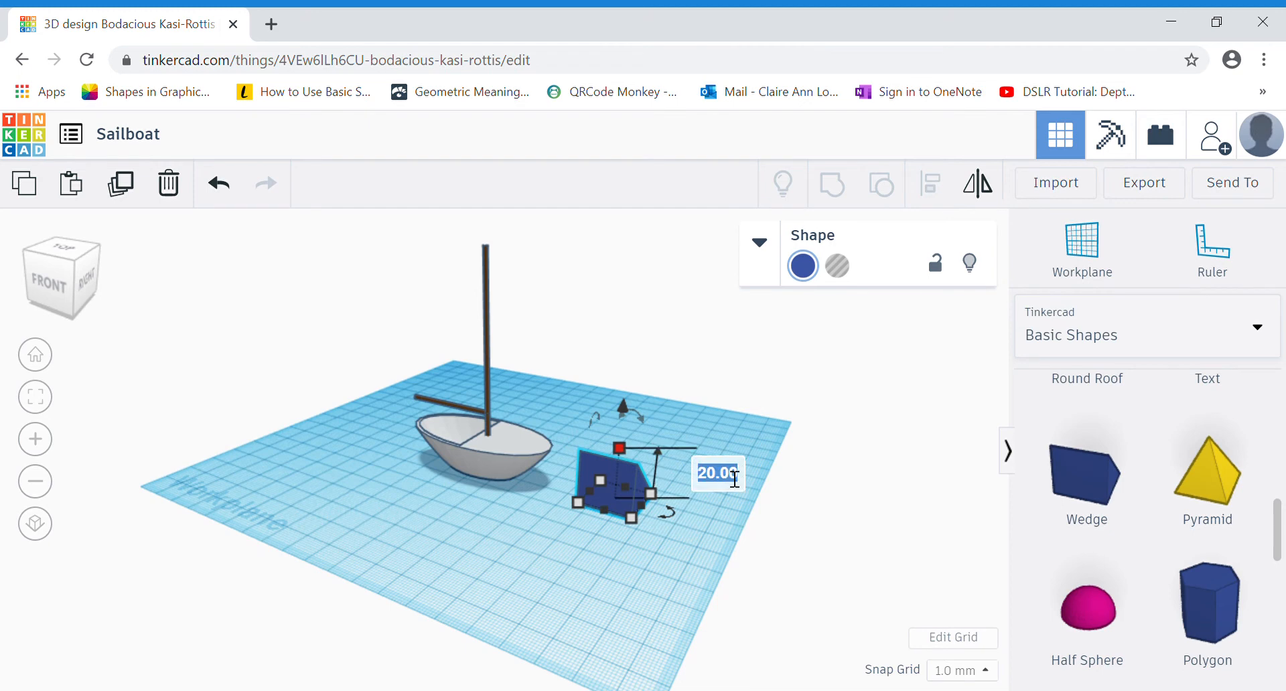
type("50")
key("Return")
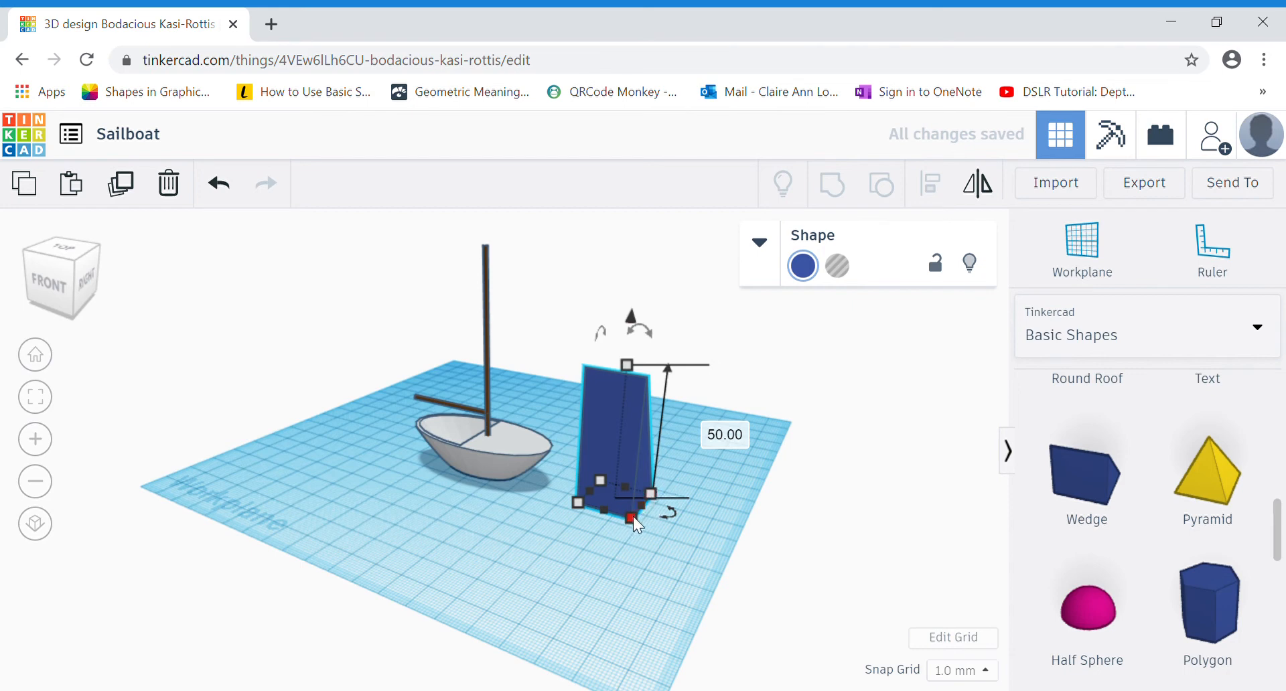
- Set the wedge's base length to 35 mm and its thickness to 1 mm
mouse_move(633, 517)
left_click(758, 539)
type("35")
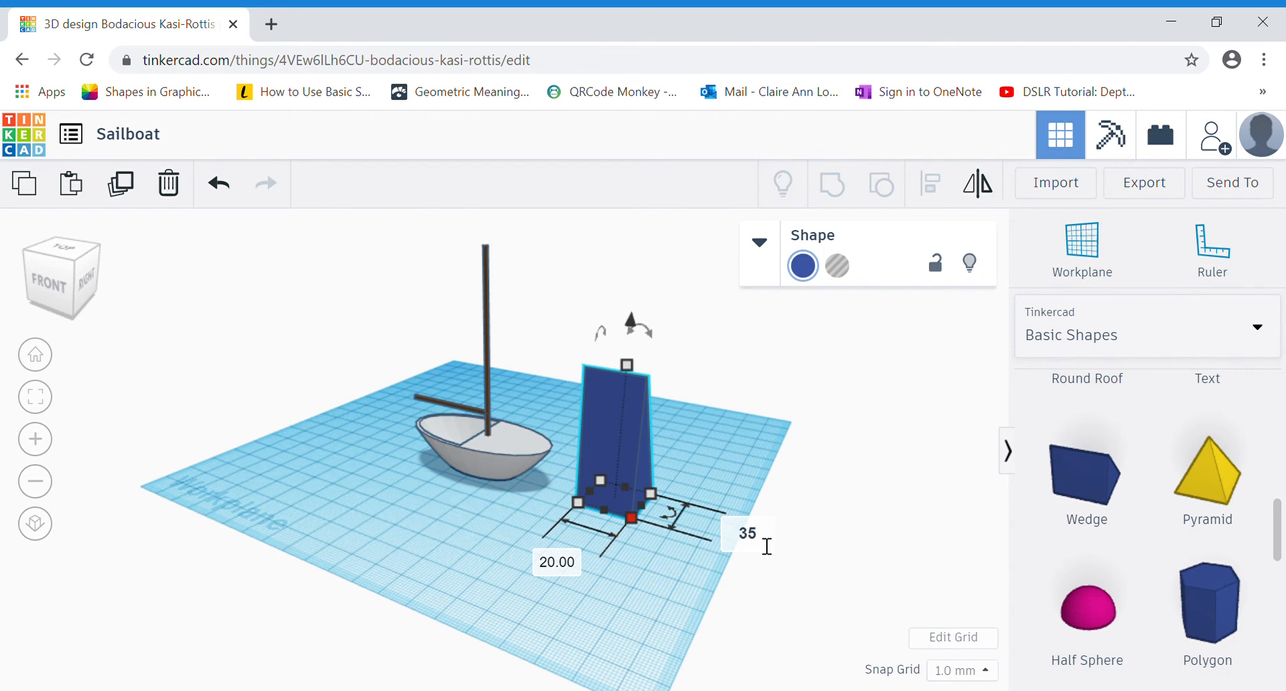
key("Return")
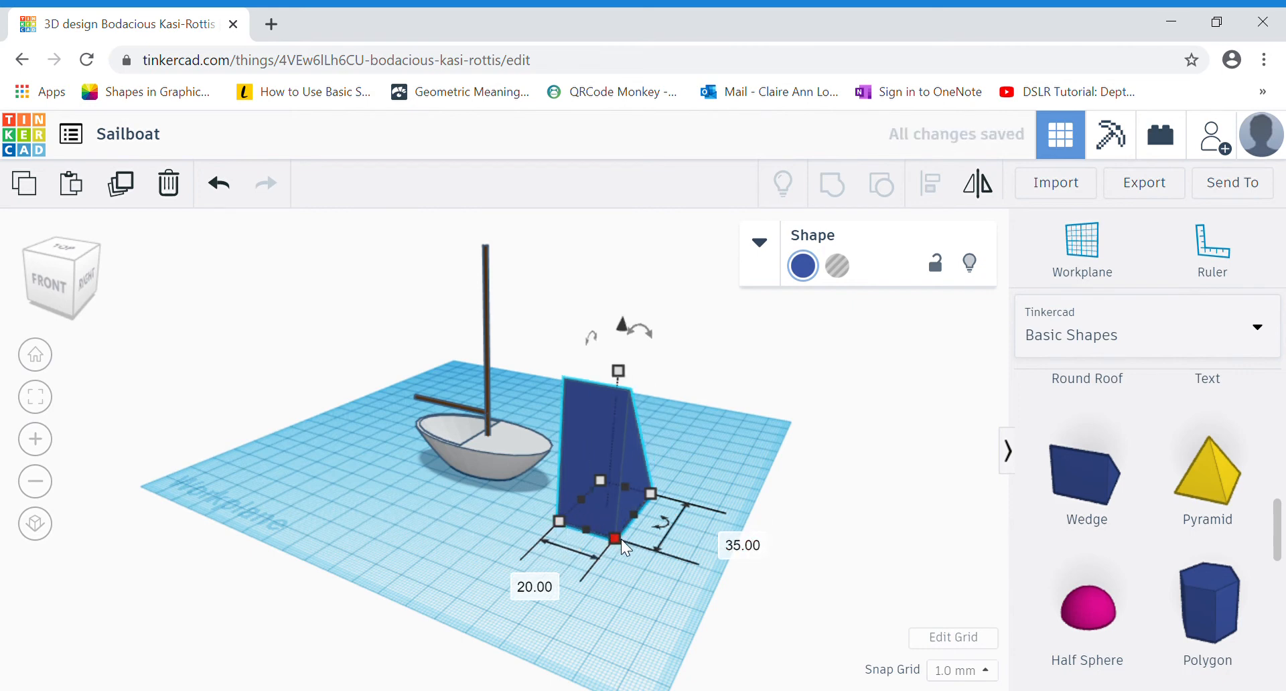
left_click(546, 593)
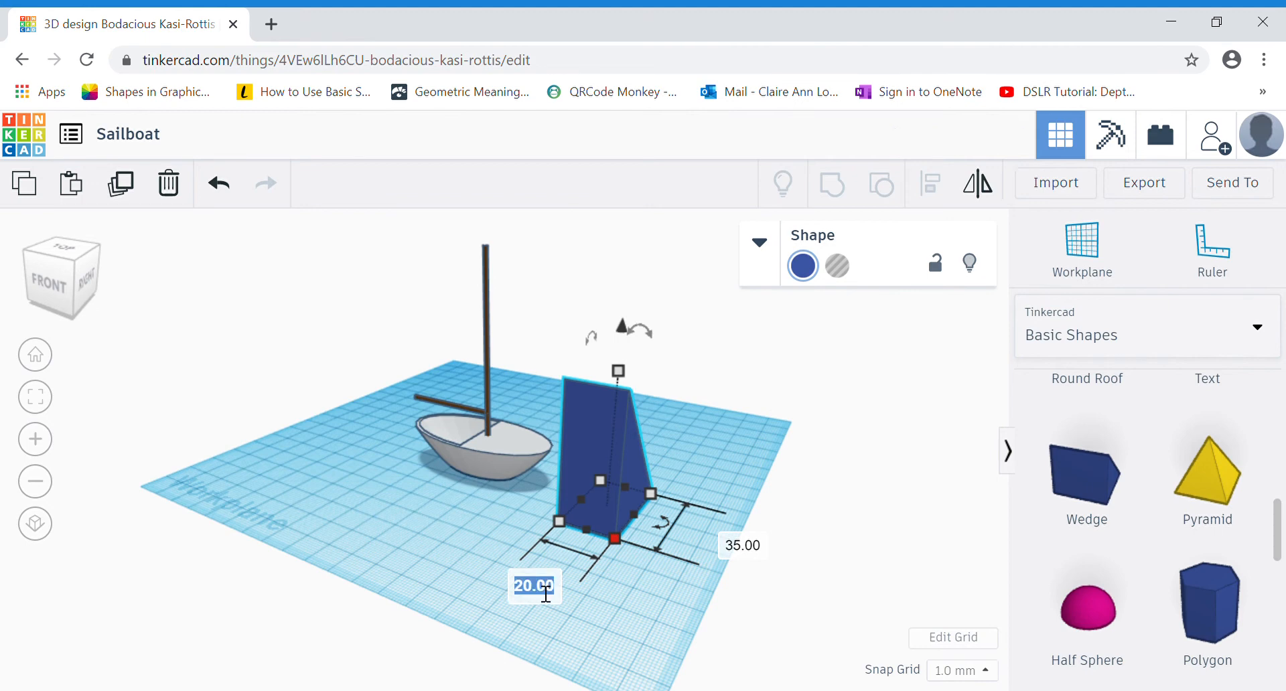
type("1")
key("Return")
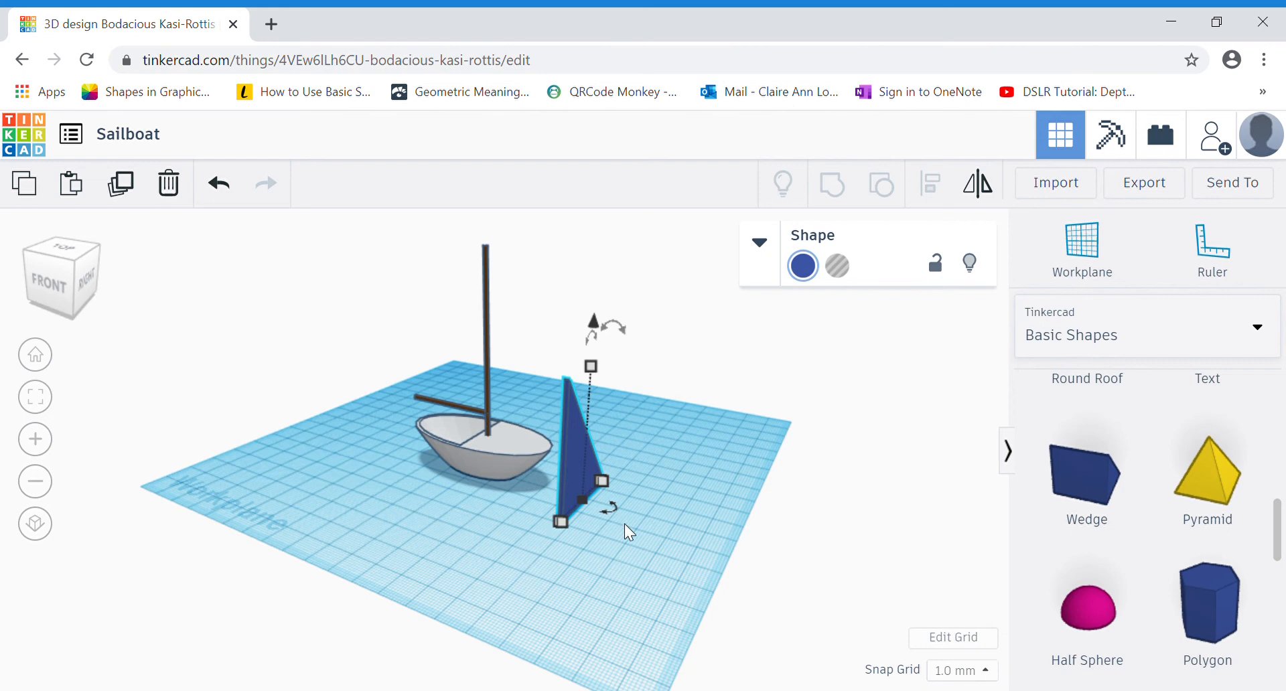
- Rotate the thin wedge sail 90° about the vertical axis so it runs parallel to the boom
right_click_drag(603, 578, 677, 584)
left_click_drag(642, 494, 613, 467)
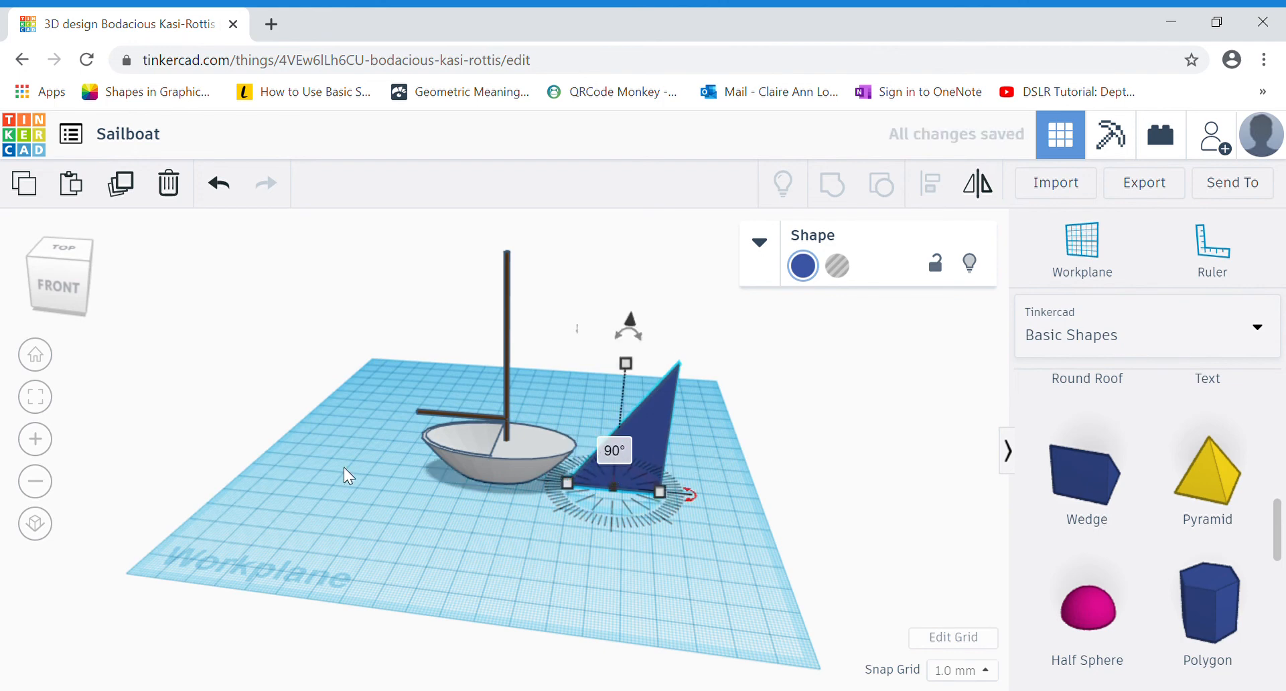
right_click_drag(258, 456, 299, 463)
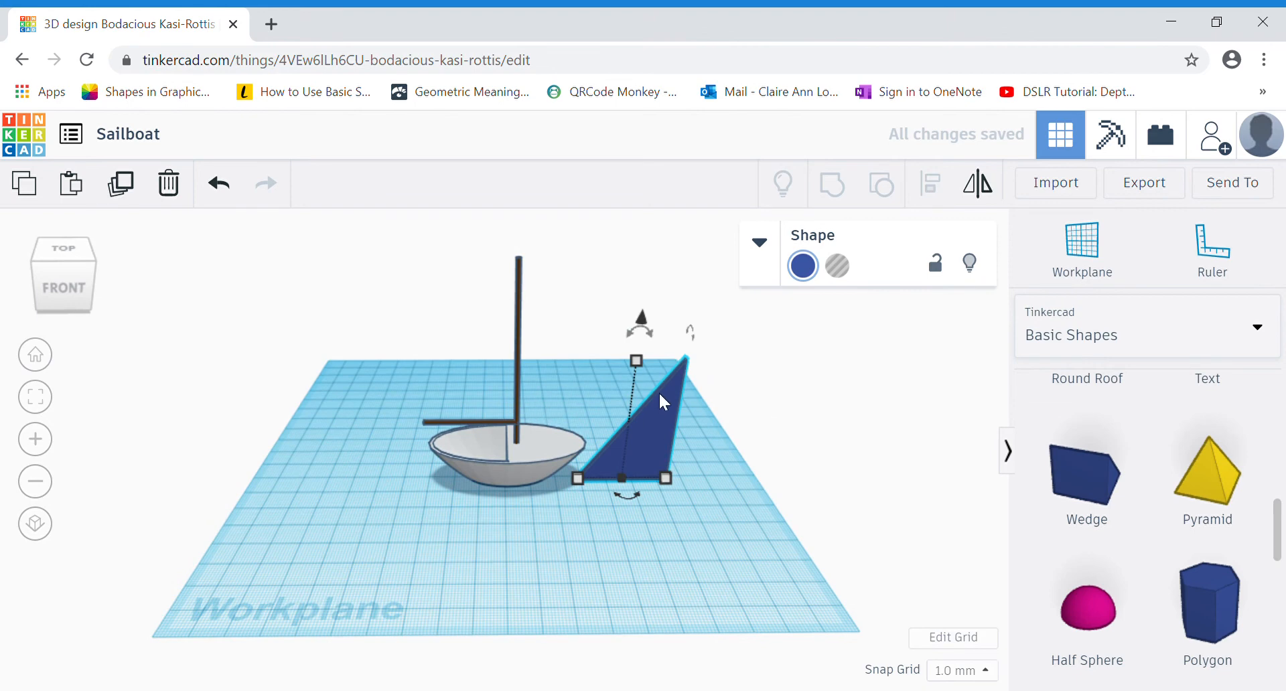
- Raise the wedge sail to 25 mm above the workplane, level with the boom
left_click(433, 421)
left_click(465, 422)
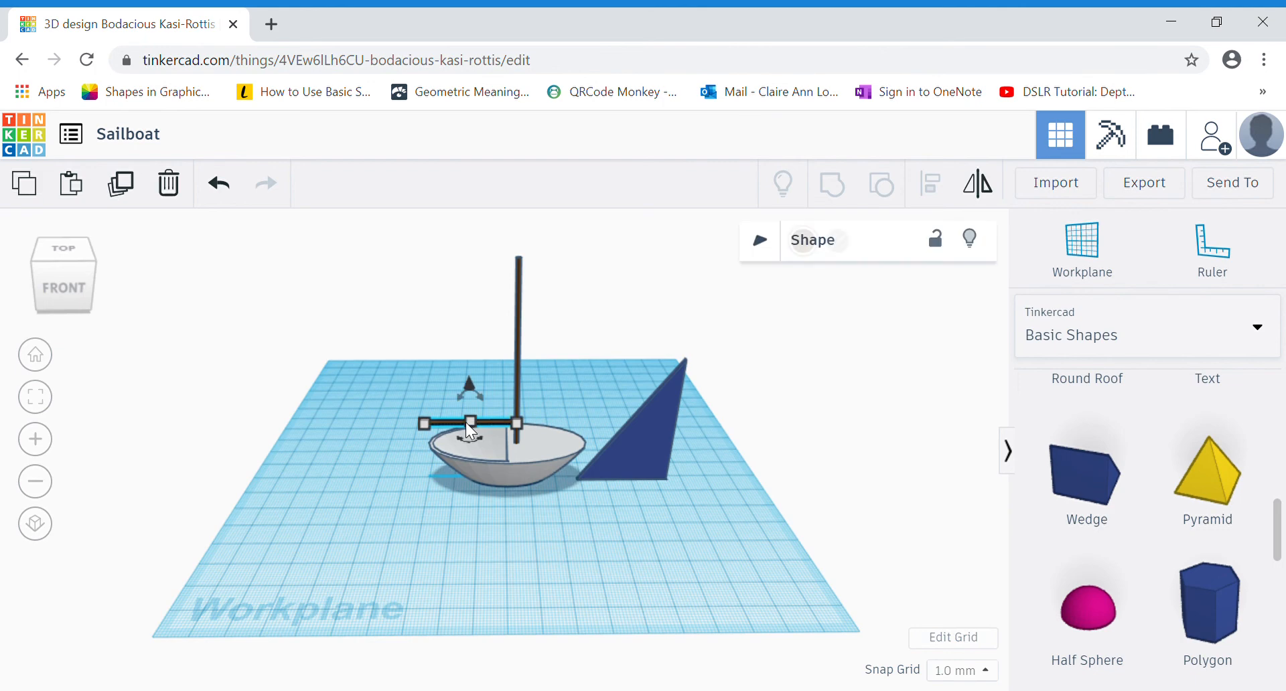
left_click(645, 408)
left_click_drag(639, 312, 647, 254)
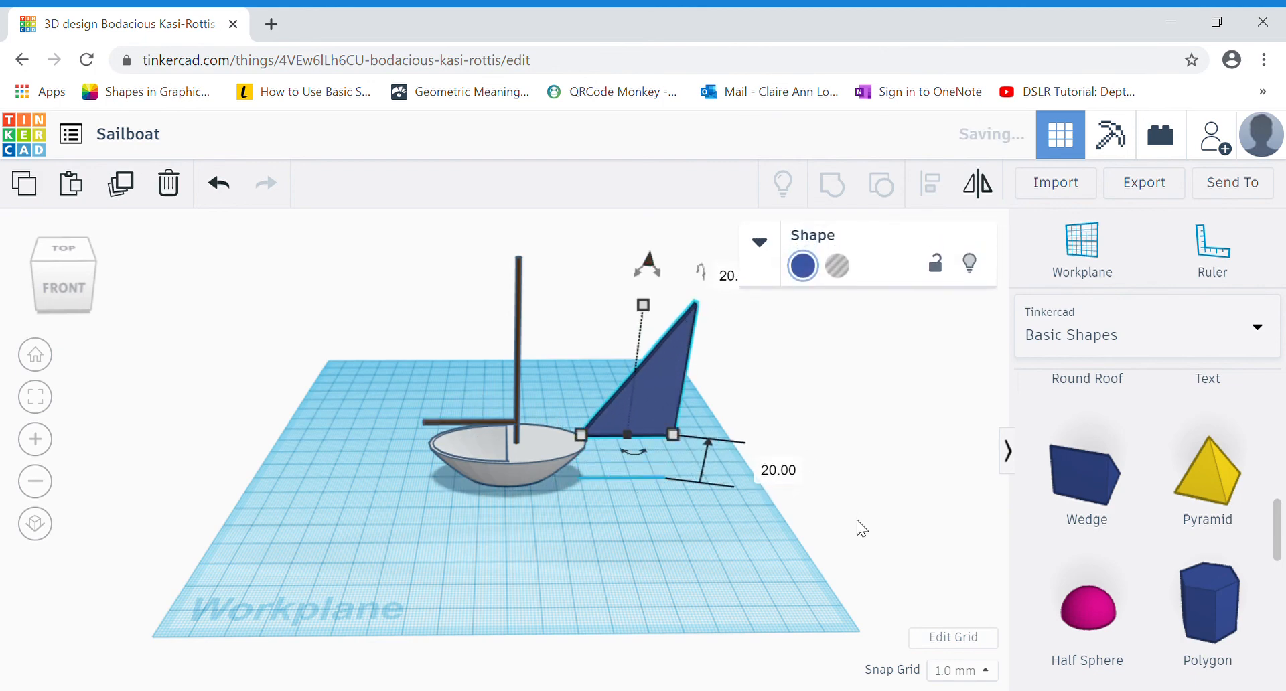
left_click(778, 470)
type("25")
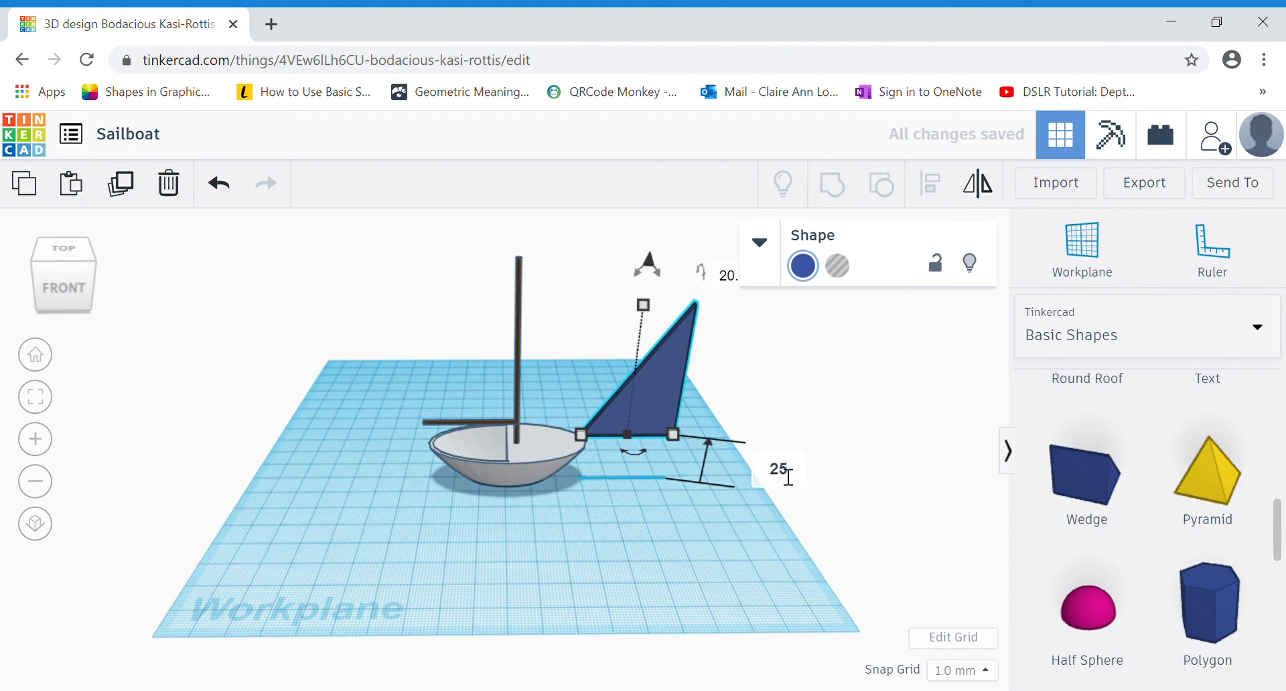
key("Return")
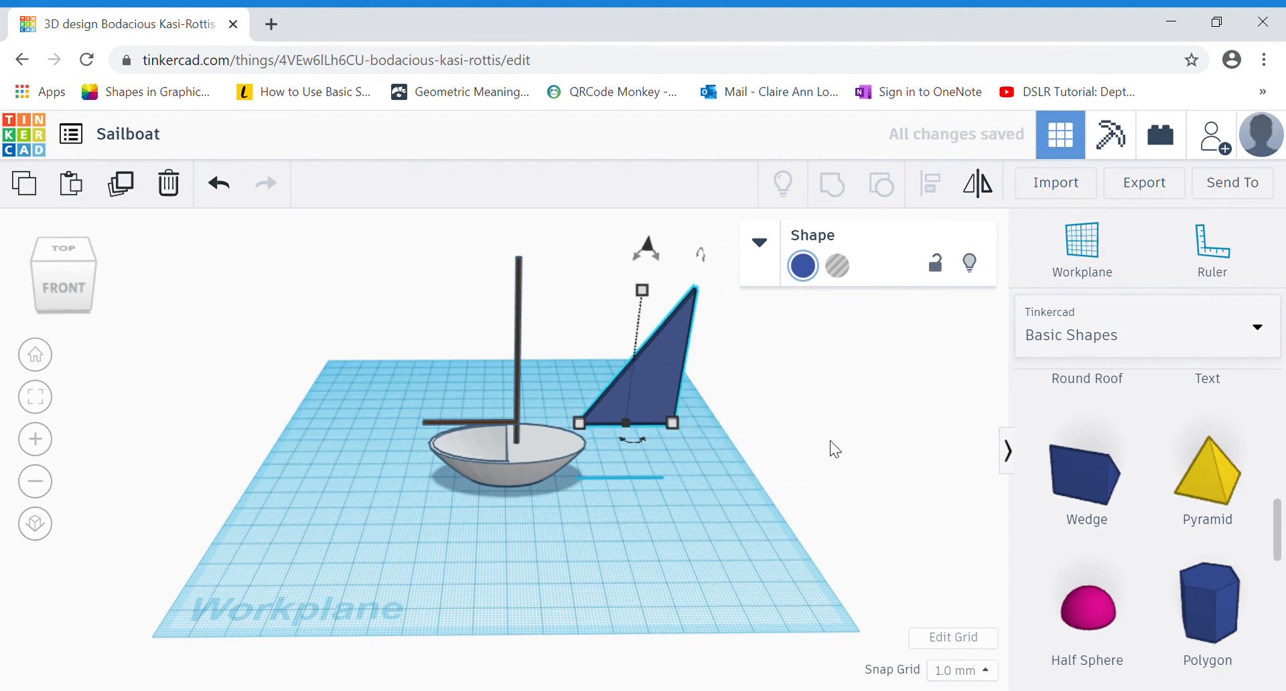
- Move the wedge sail left onto the boom so its upright edge sits against the mast
key("Left")
key("Left")
key("Left")
key("Left")
key("Left")
key("Left")
key("Left")
key("Left")
key("Left")
key("Left")
key("Left")
key("Left")
key("Left")
key("Left")
key("Left")
key("Left")
key("Left")
key("Left")
key("Left")
key("Left")
key("Left")
key("Left")
key("Left")
key("Left")
key("Left")
key("Left")
key("Left")
key("Left")
key("Left")
key("Left")
key("Left")
key("Left")
key("Left")
key("Left")
key("Left")
key("Left")
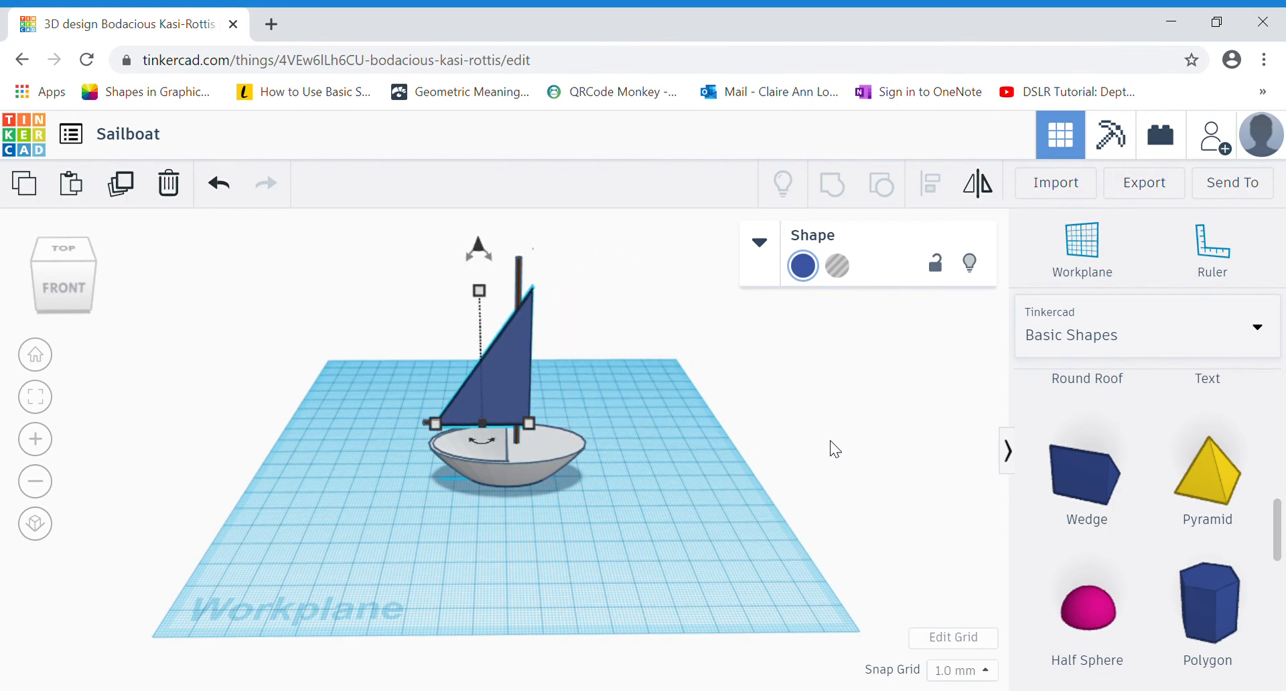
key("Right")
key("Right")
key("Right")
key("Right")
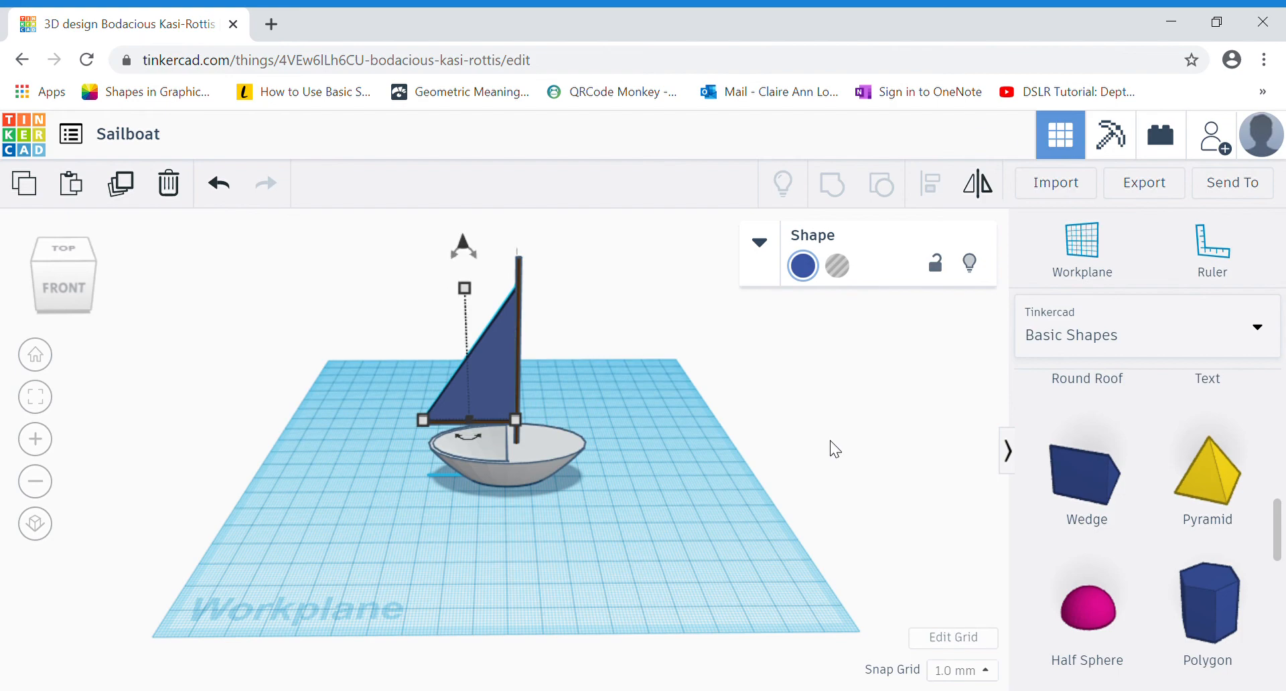
- Duplicate the sail in place and mirror the copy left to right
left_click(831, 449)
right_click_drag(831, 449, 559, 488)
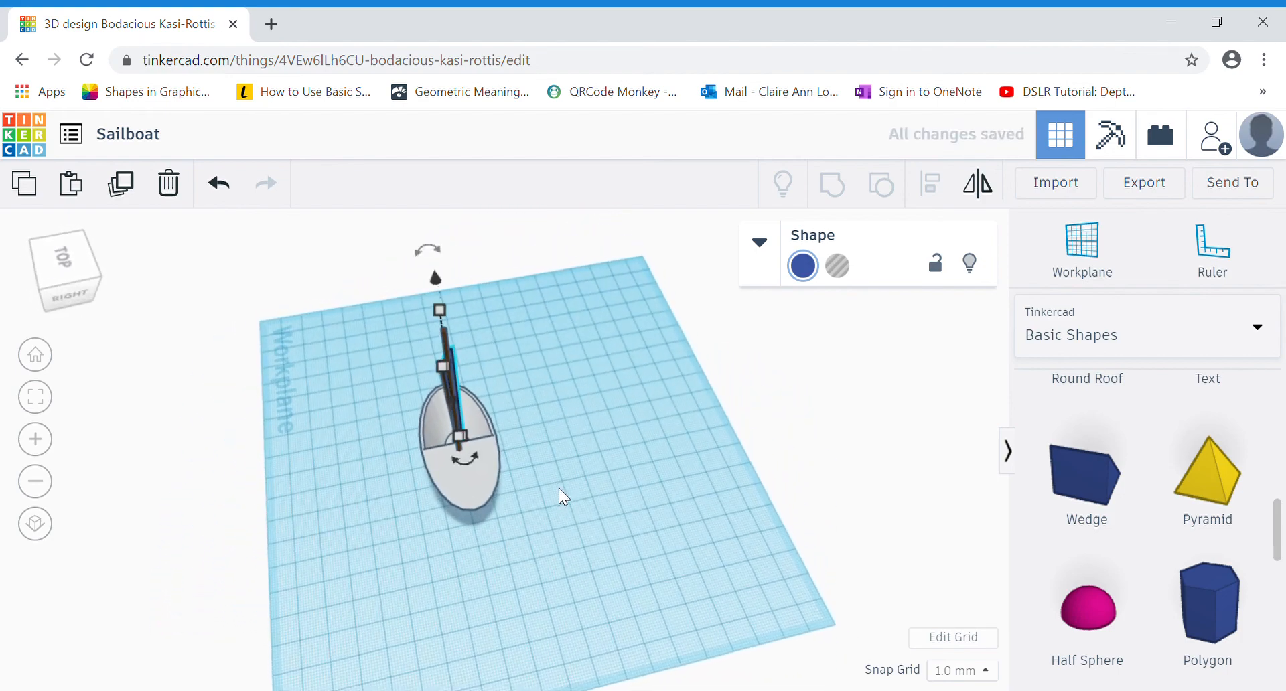
left_click(464, 379)
right_click_drag(560, 443, 826, 407)
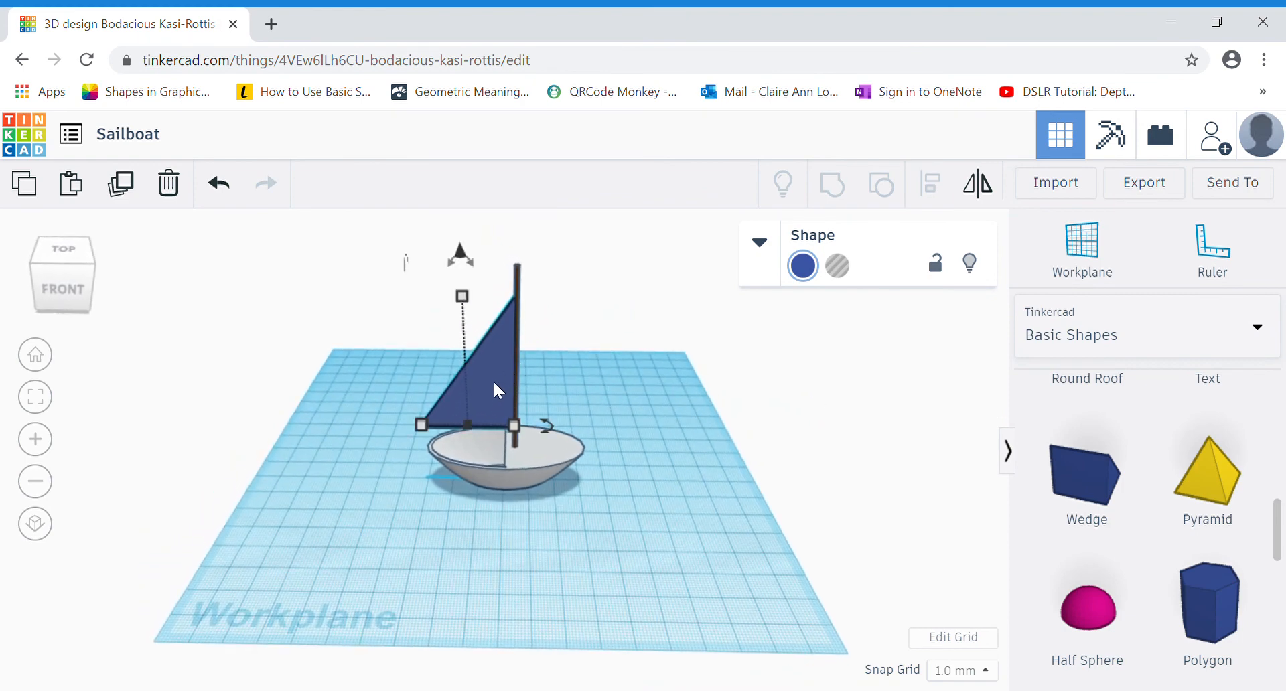
left_click(130, 200)
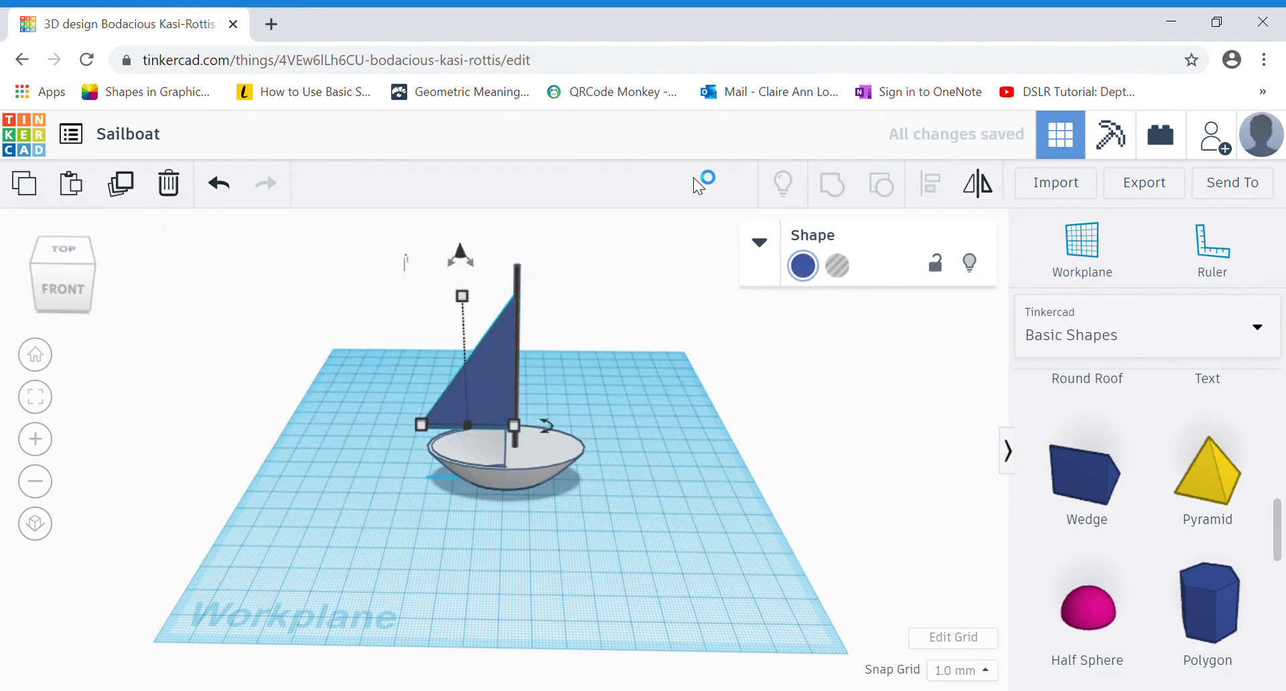
left_click(976, 185)
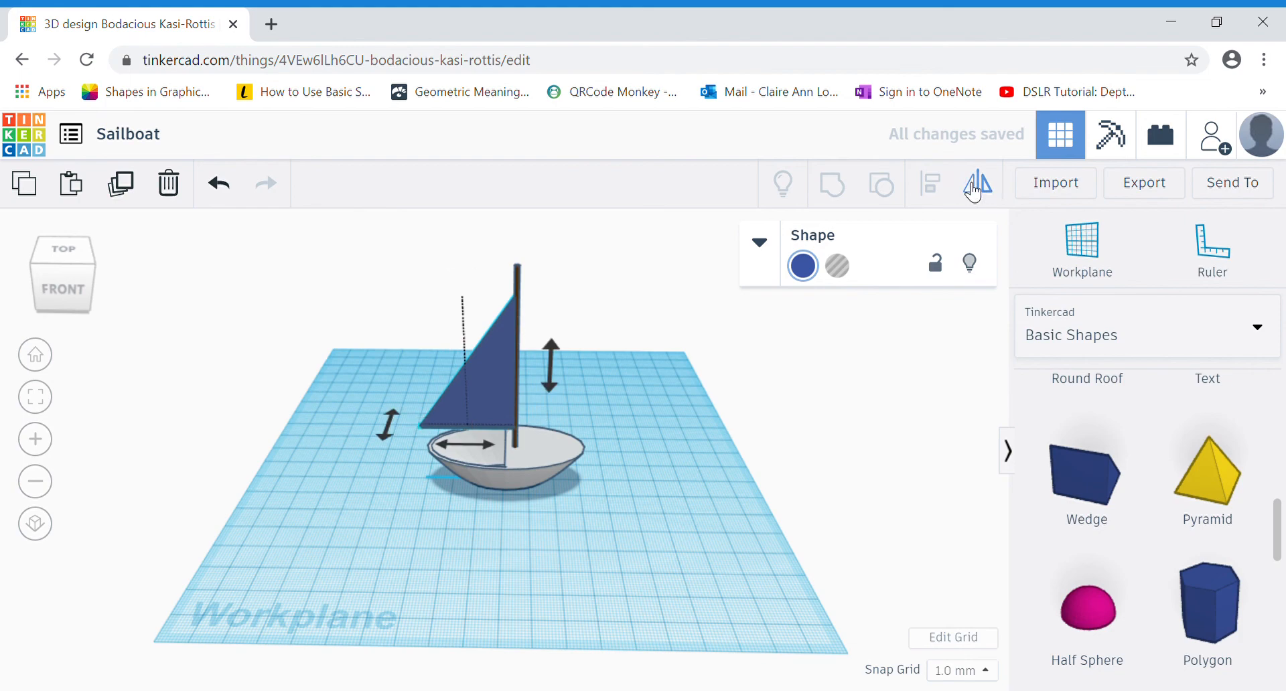
left_click(468, 444)
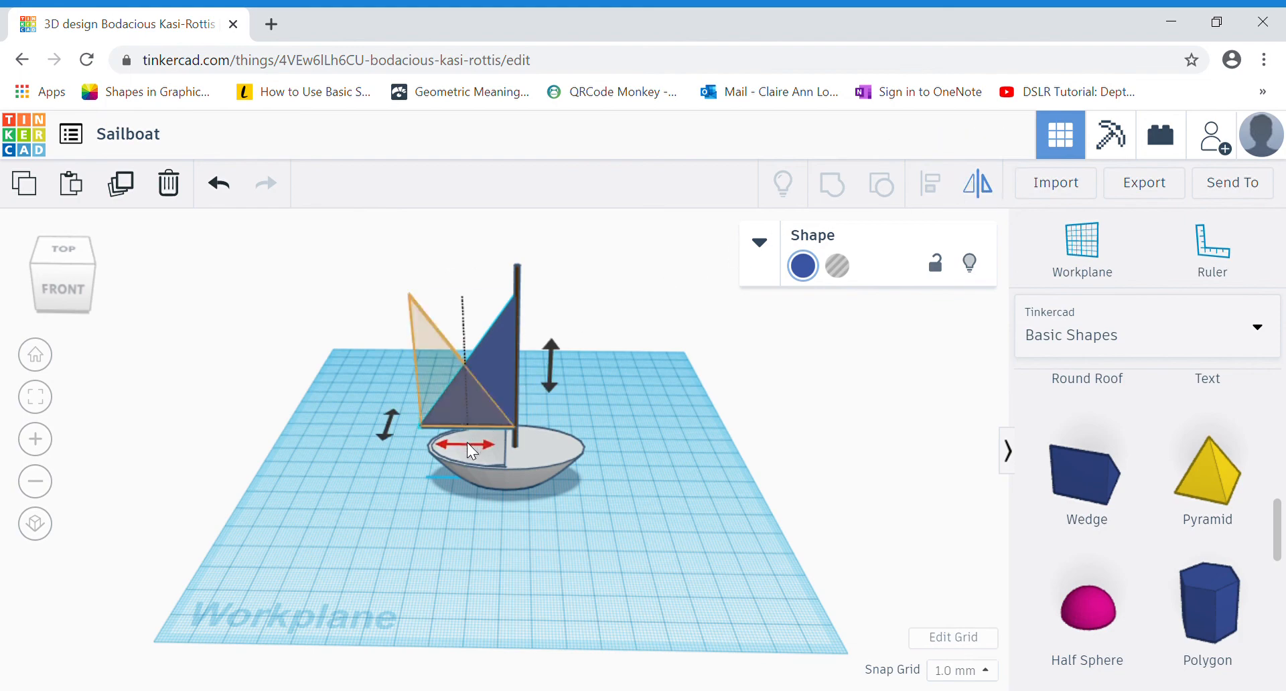
left_click(440, 366)
- Set the mirrored sail's height to 40 mm, making it shorter than the original sail
mouse_move(464, 296)
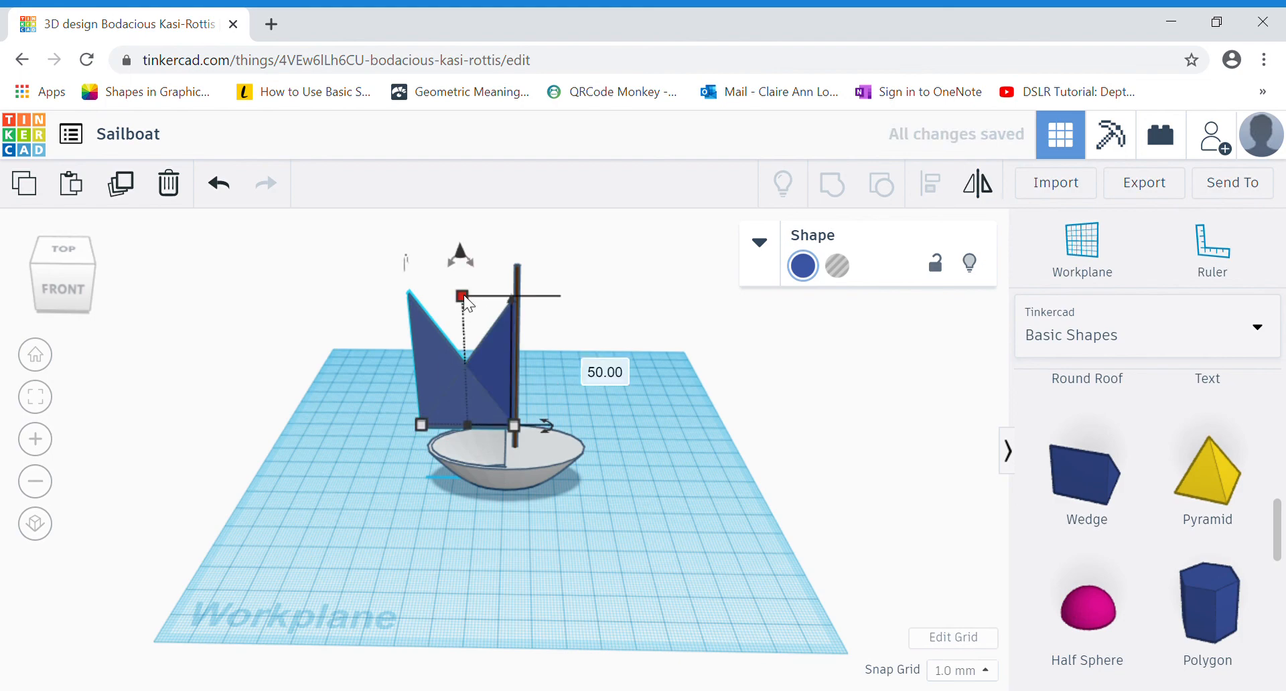
left_click(595, 367)
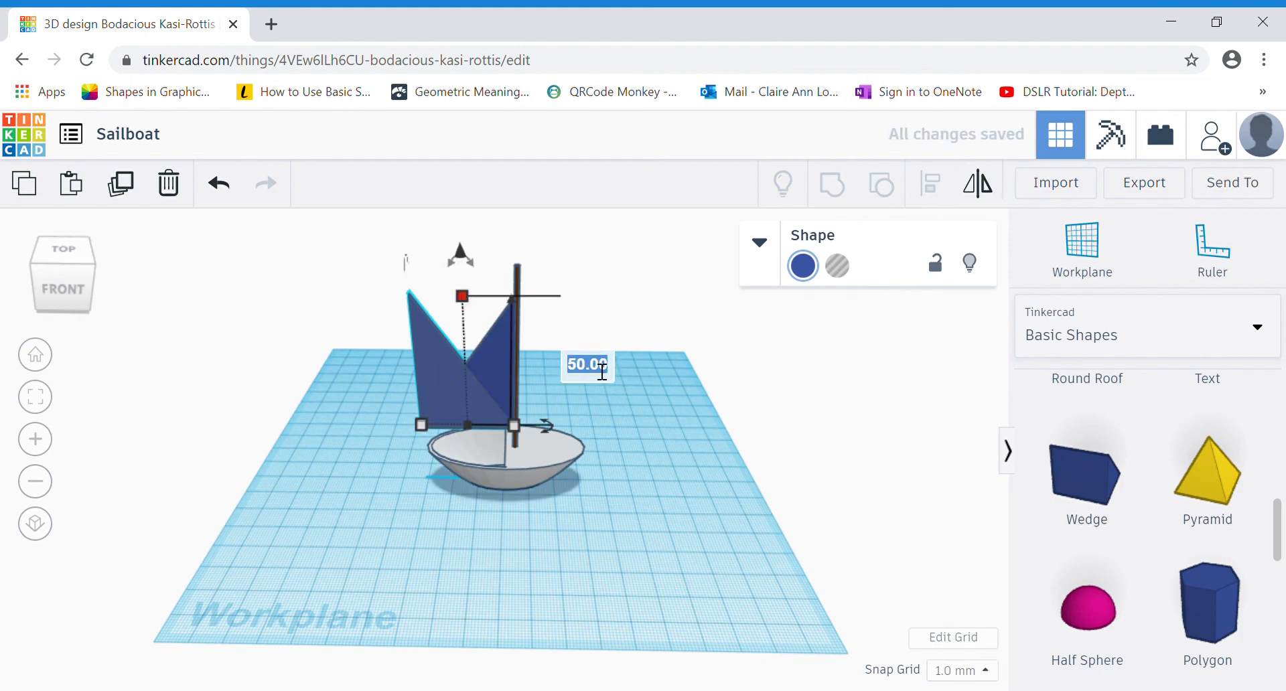
type("49")
key("BackSpace")
type("0")
key("Return")
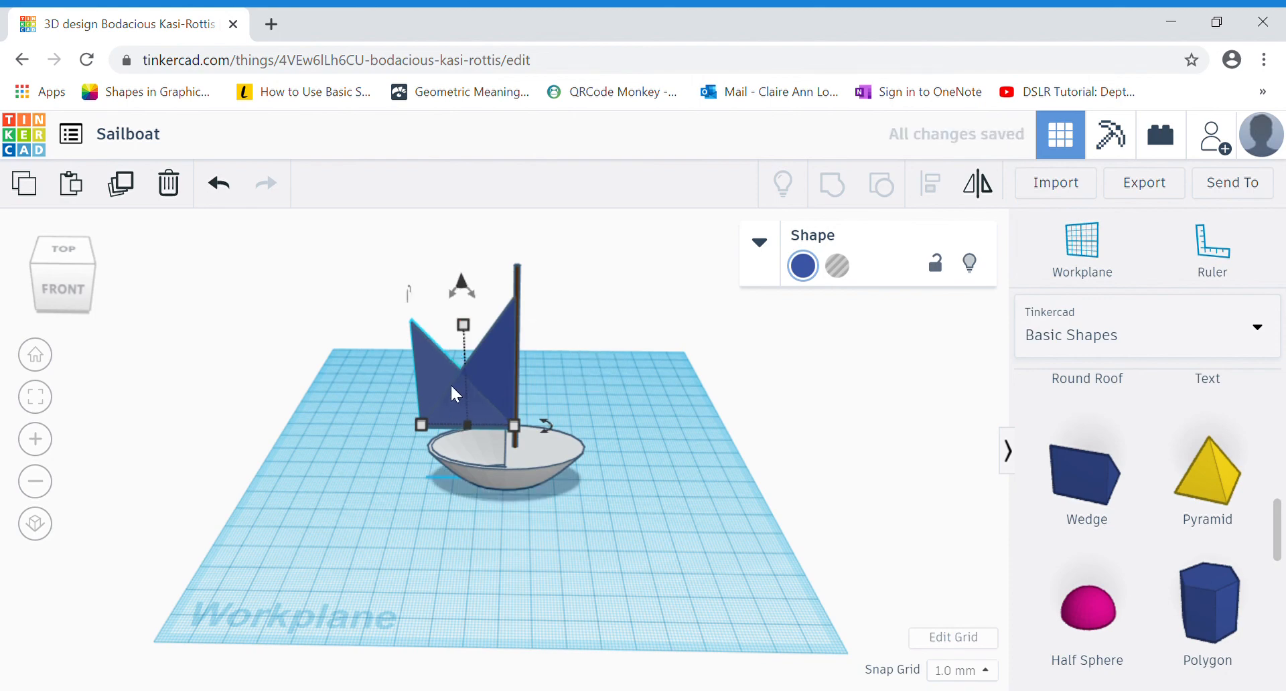
- Move the shortened sail across to the right side of the mast so its upright edge sits against the mast
key("Right")
key("Right")
key("Right")
key("Right")
key("Right")
key("Right")
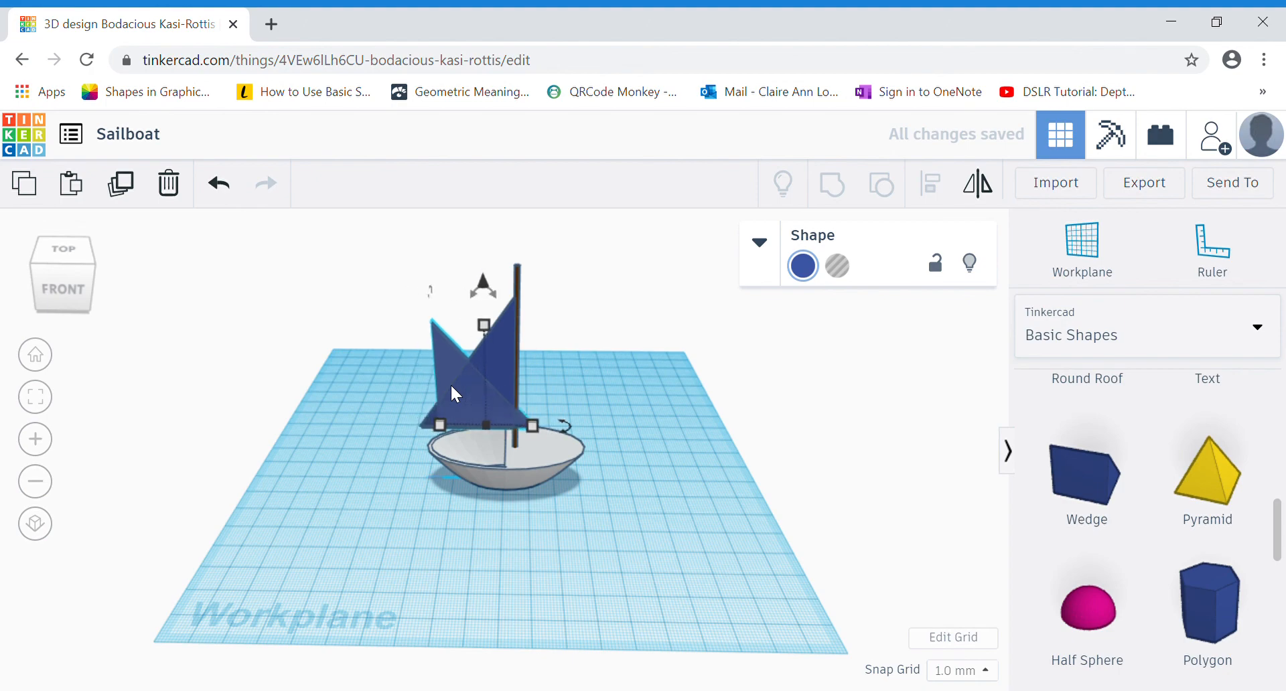
key("Right")
key("Right")
key("Right")
key("Right")
key("Right")
key("Right")
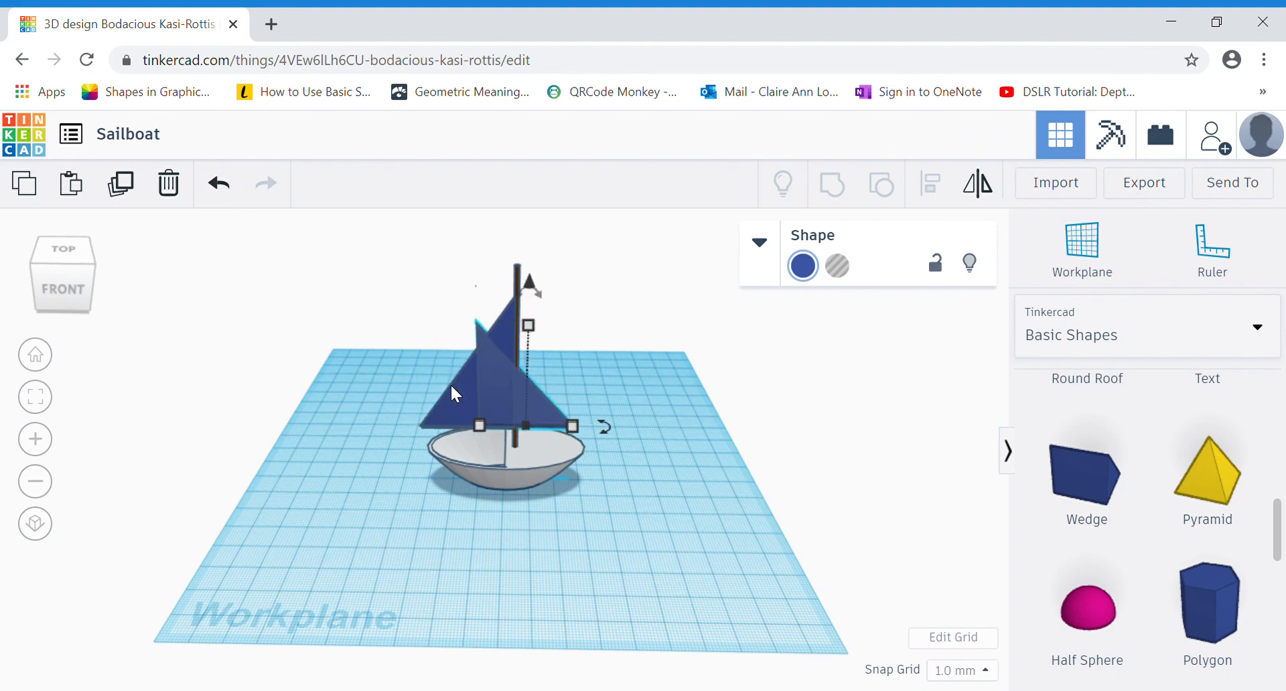
key("Right")
key("Right")
key("Right")
key("Right")
key("Right")
key("Right")
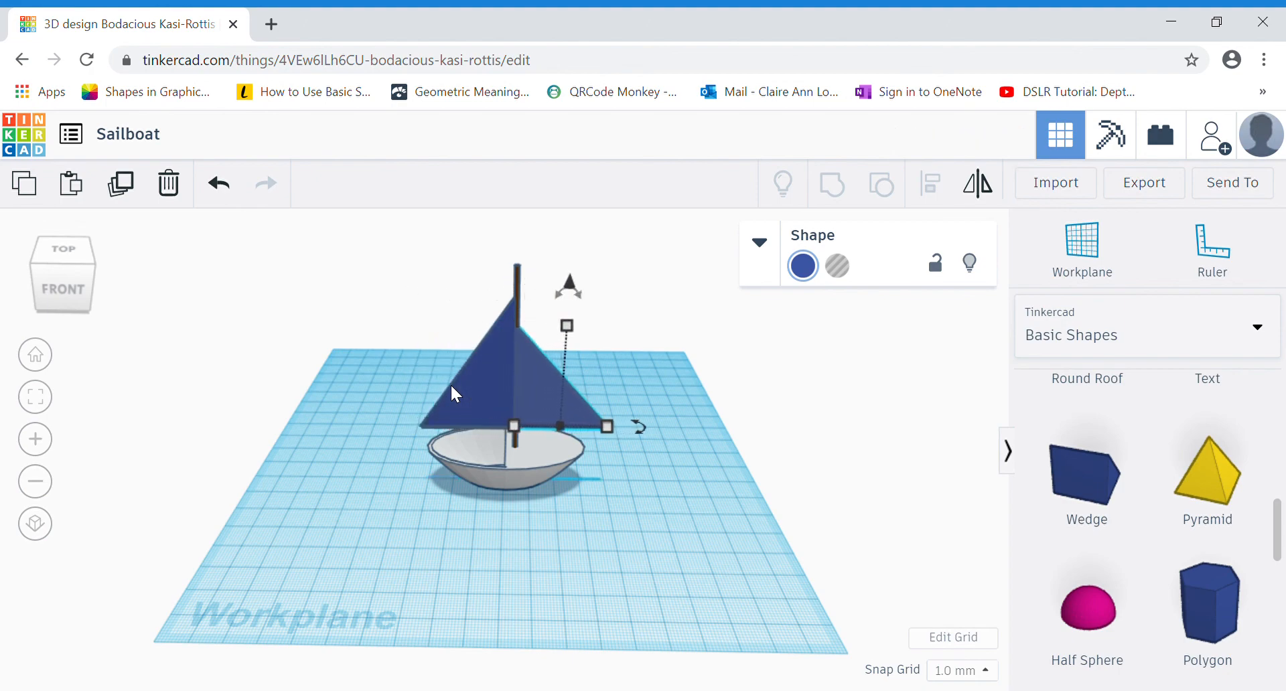
key("Left")
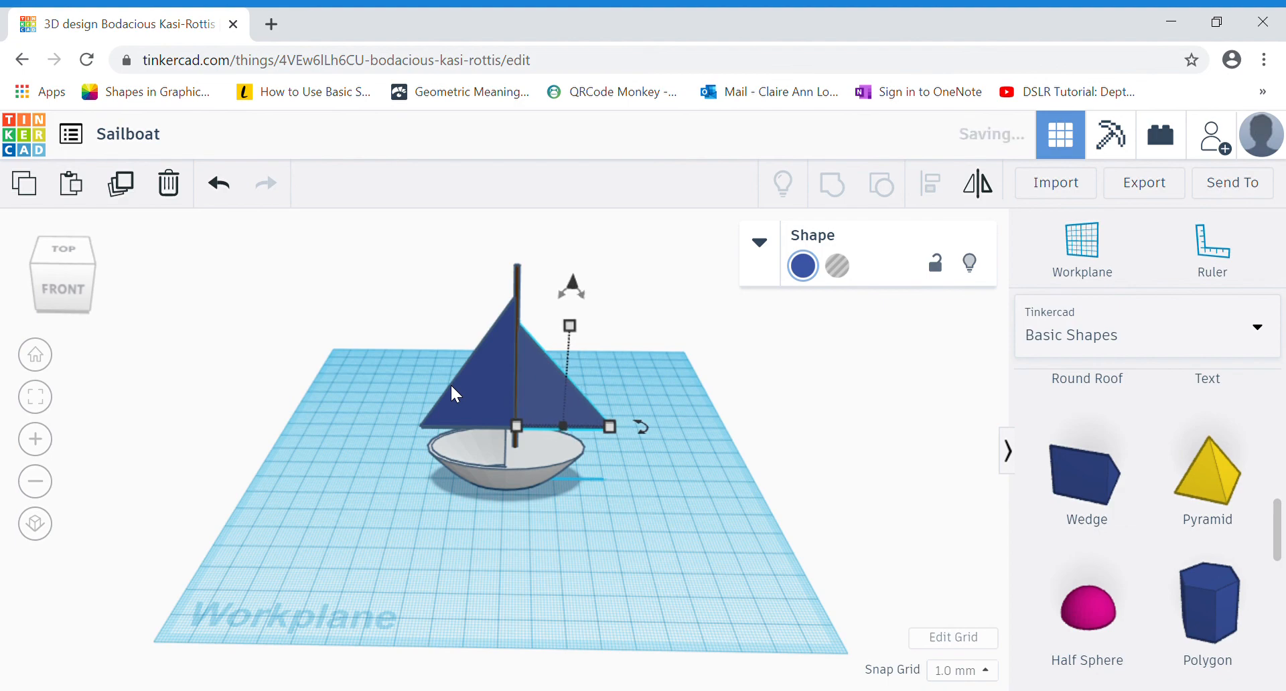
- Download a picture of the finished sailboat, seen from the front with nothing selected, and return to the design
scroll(554, 370, "up", 3)
right_click_drag(554, 368, 551, 394)
scroll(549, 392, "down", 5)
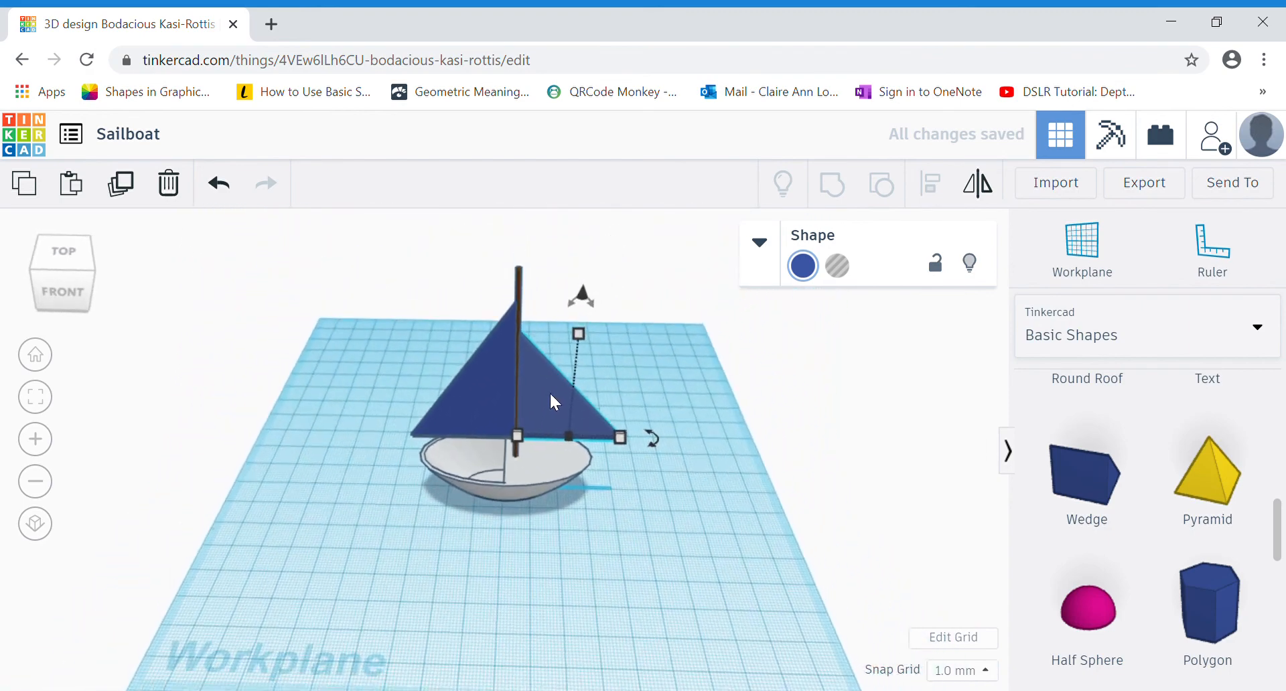
right_click_drag(561, 384, 561, 369)
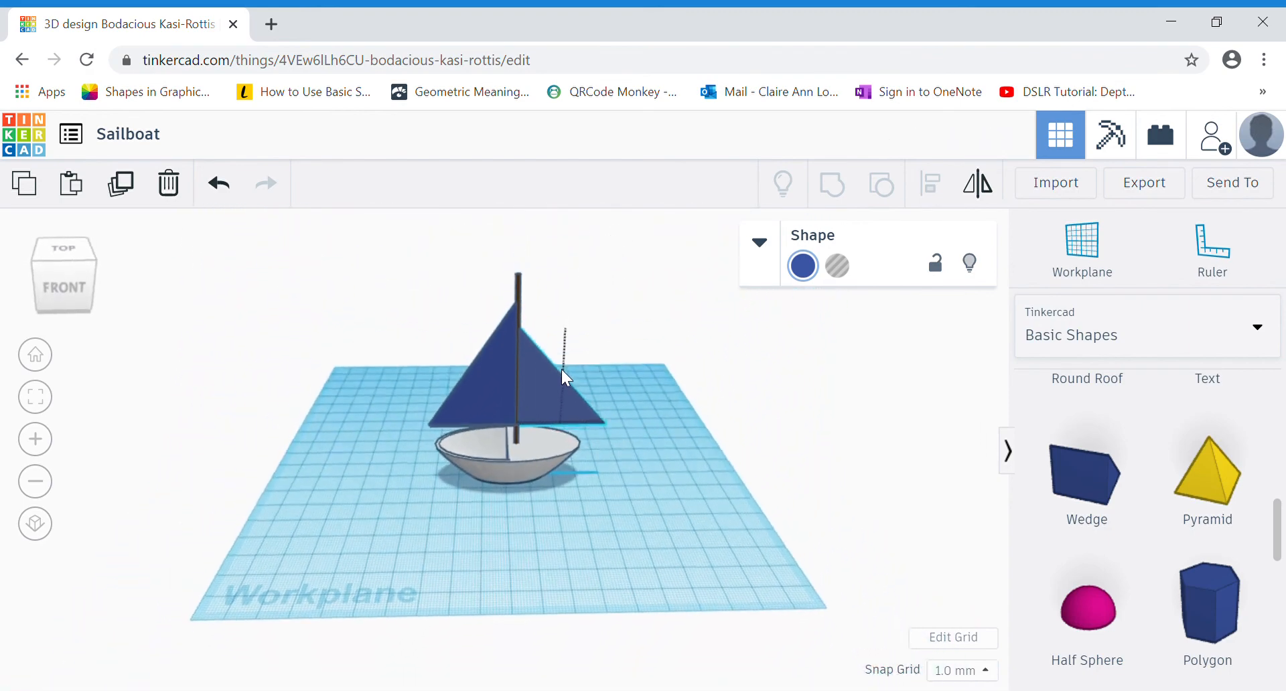
left_click(701, 469)
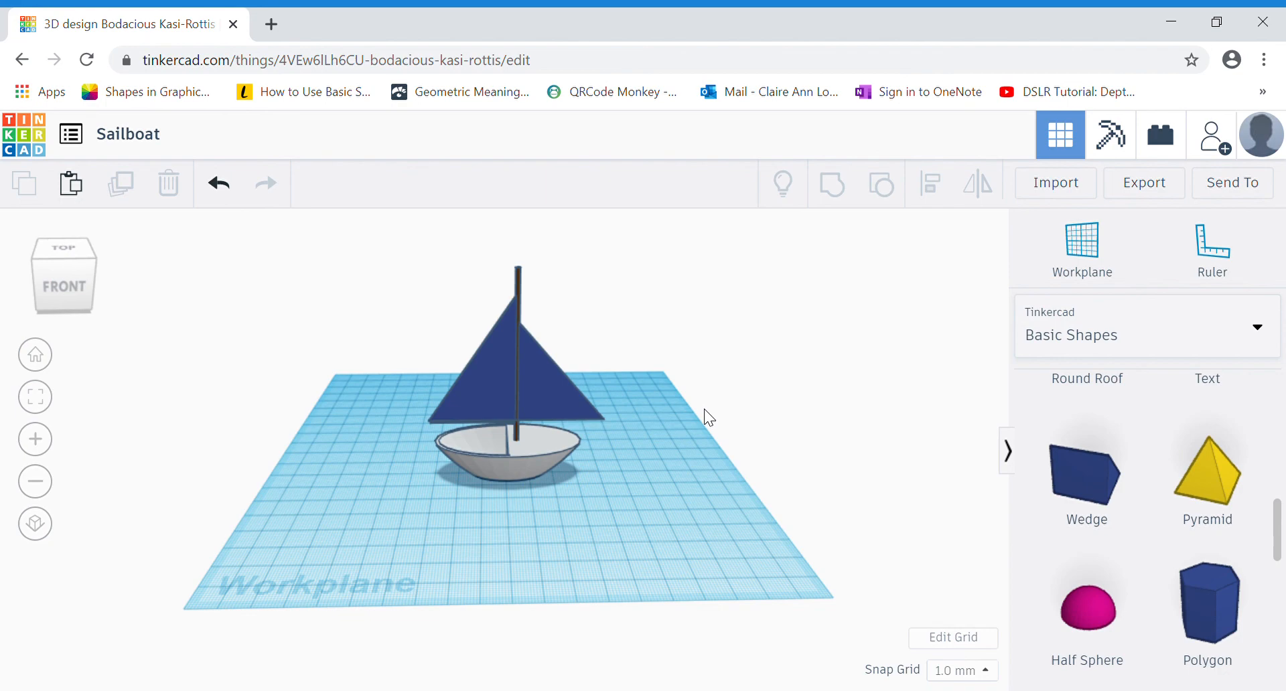
left_click(1245, 183)
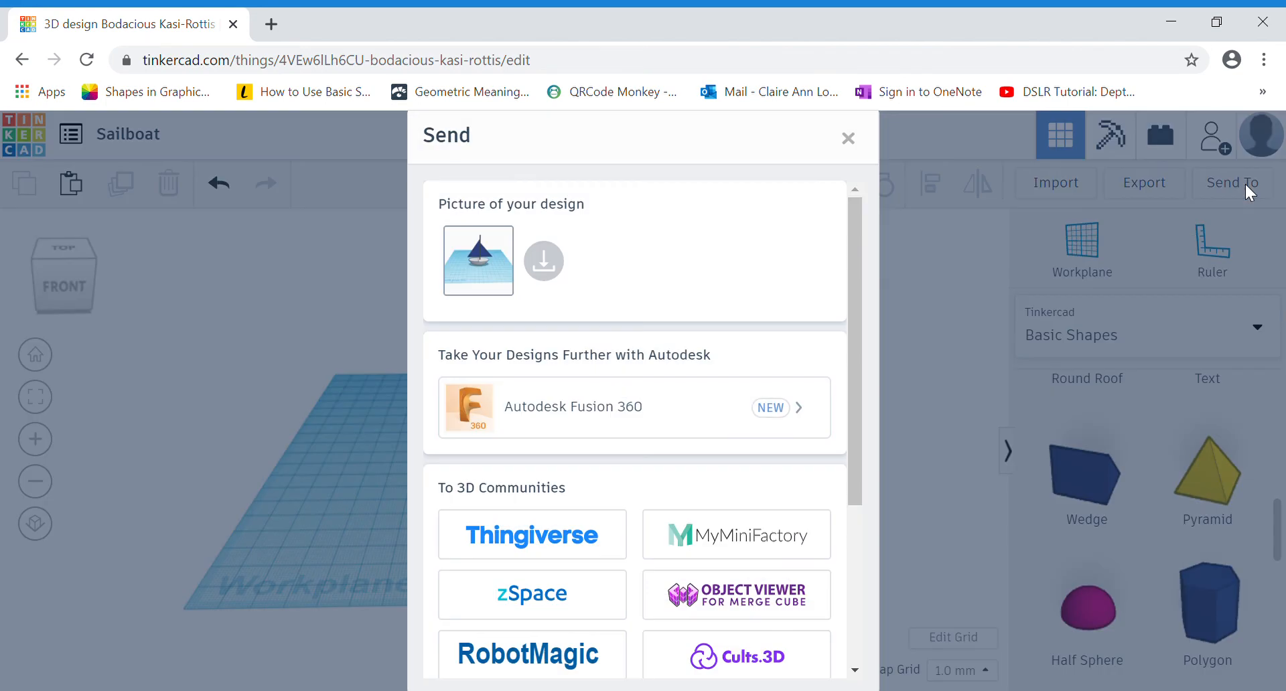
left_click(556, 275)
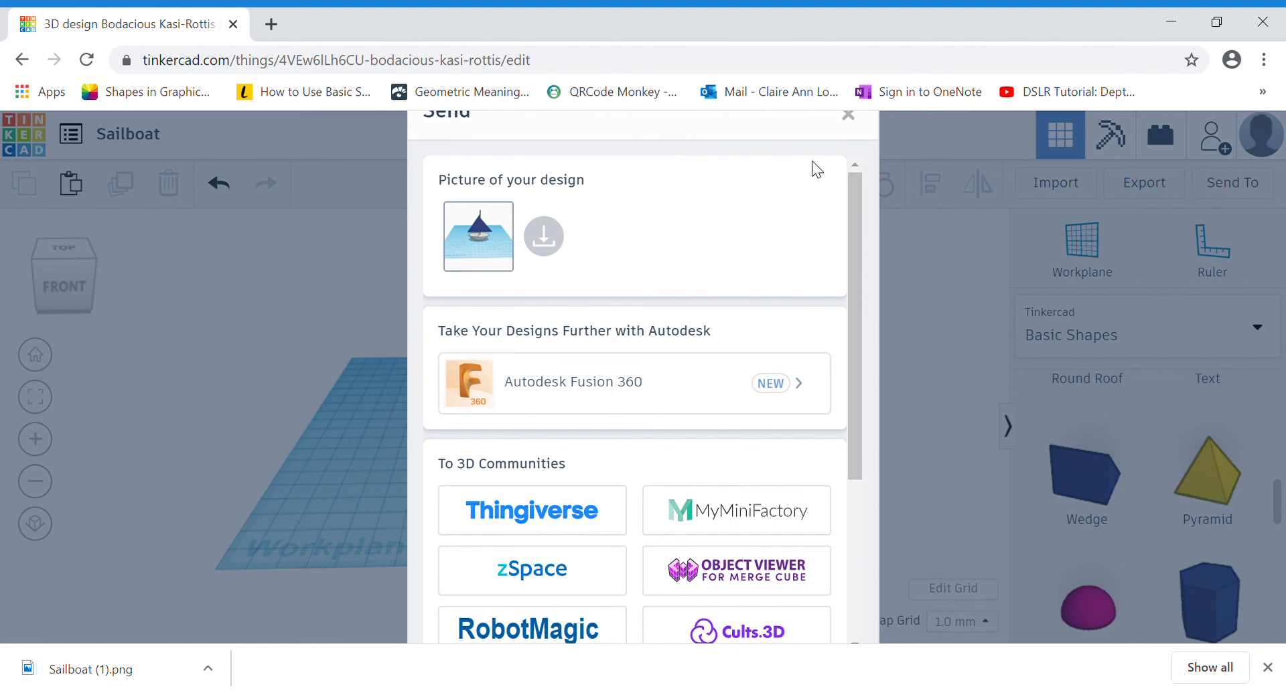
left_click(855, 129)
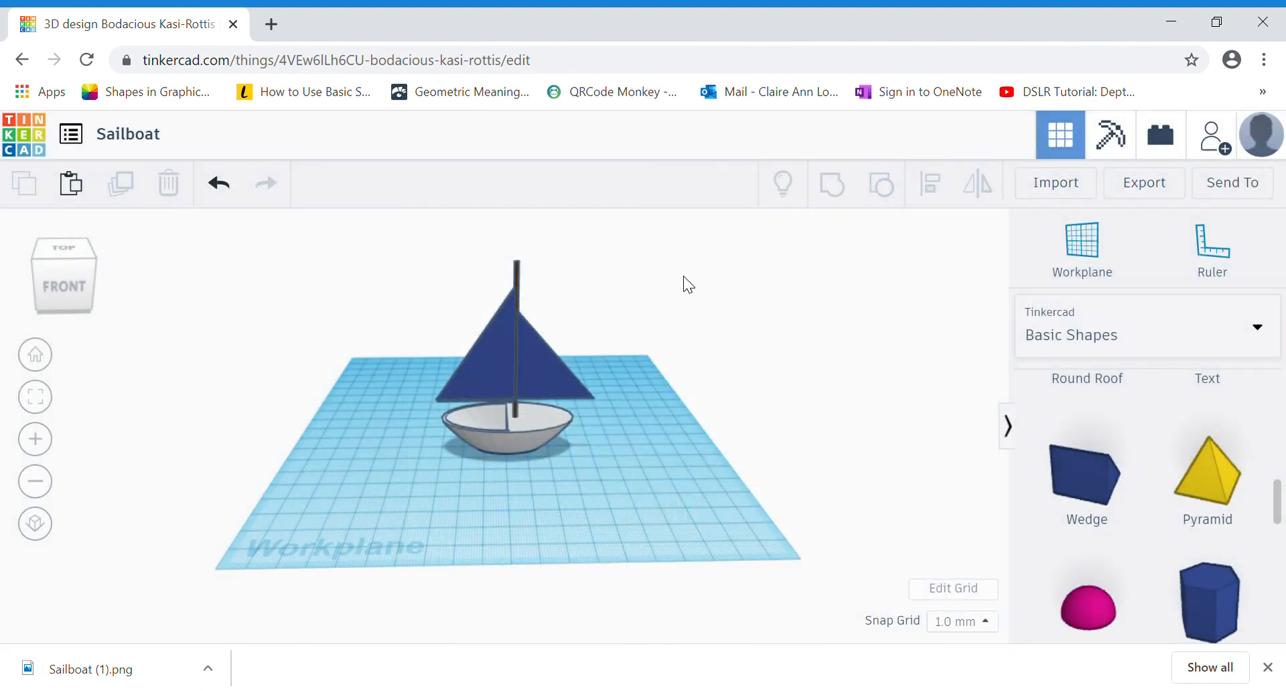